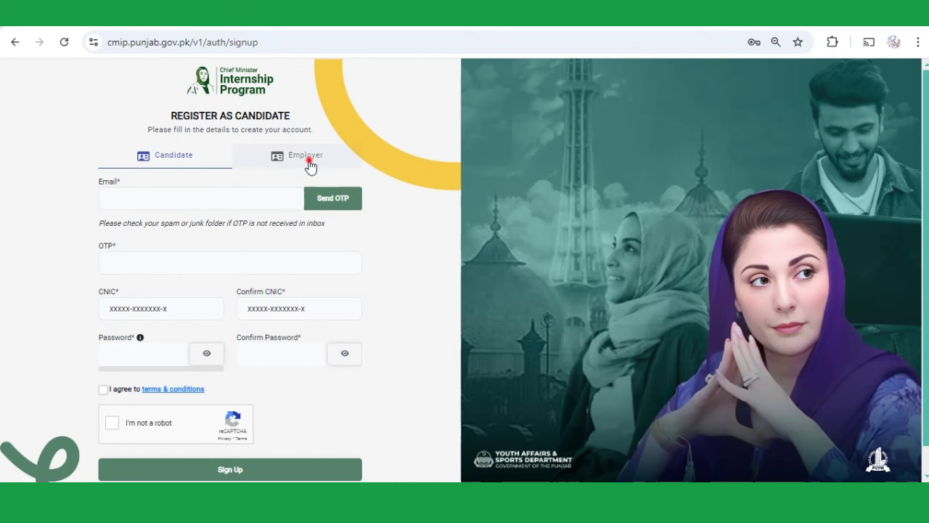
- Switch the sign-up form to Employer, enter the official email address and request an OTP
left_click(309, 164)
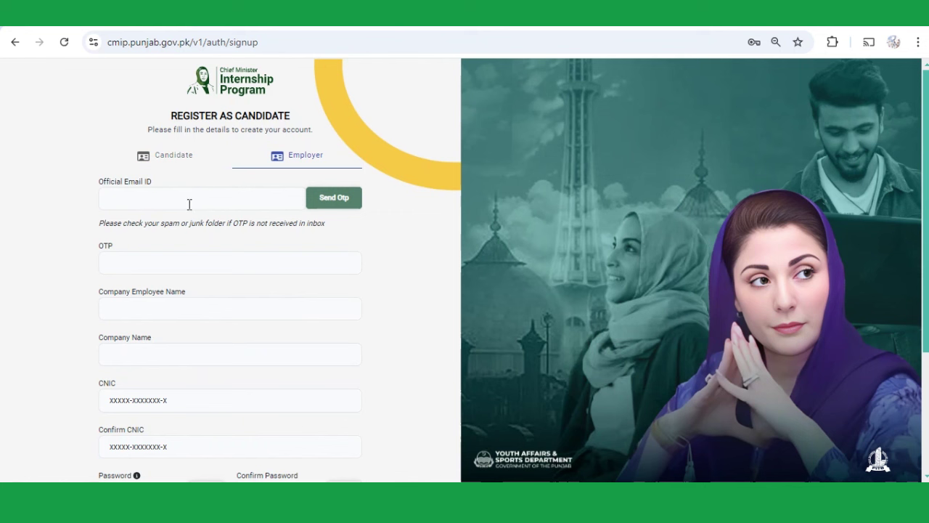
scroll(266, 272, "down", 3)
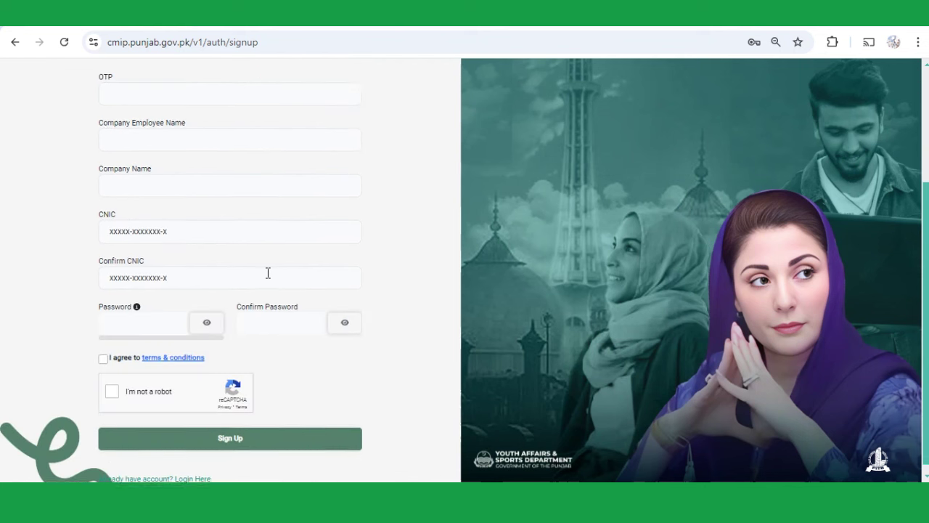
scroll(268, 273, "up", 3)
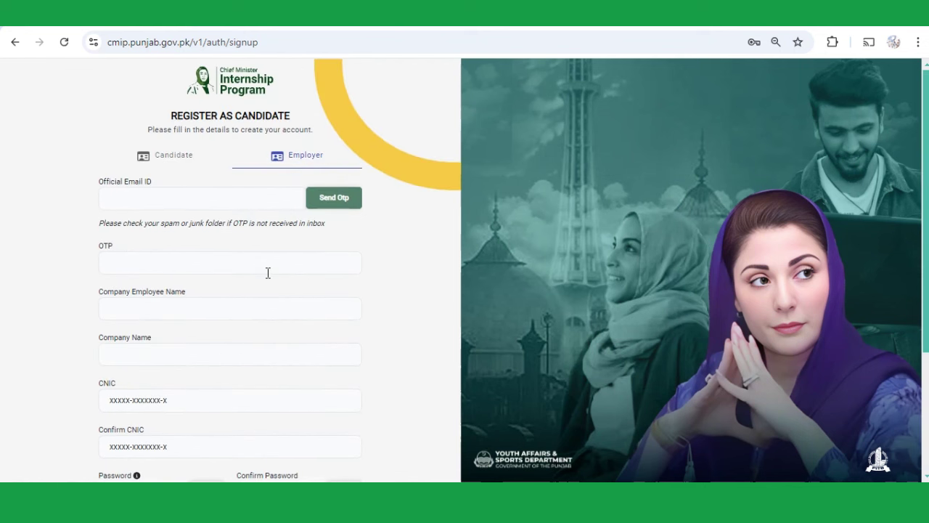
left_click(189, 202)
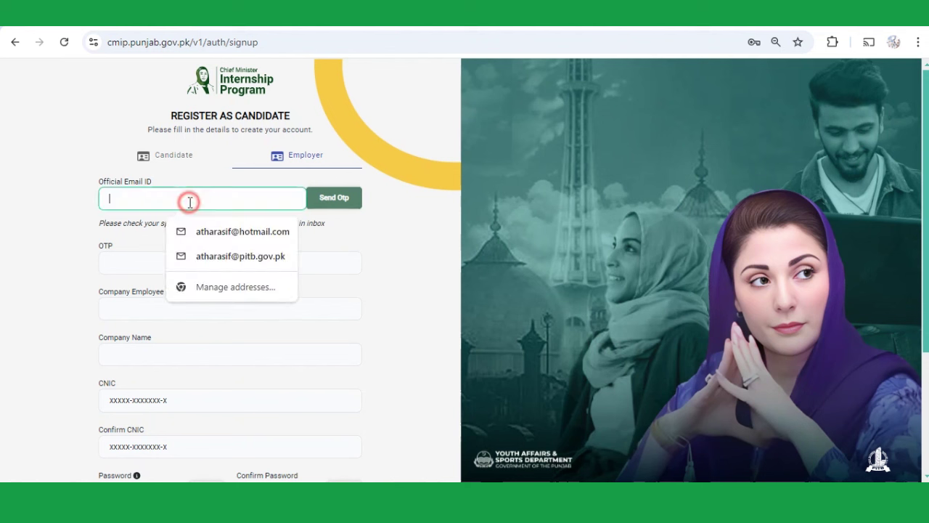
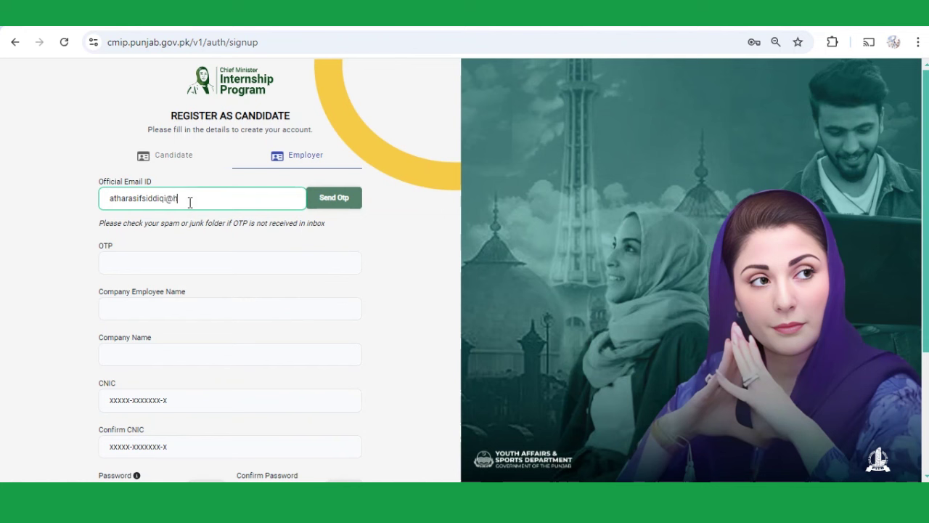
left_click(344, 200)
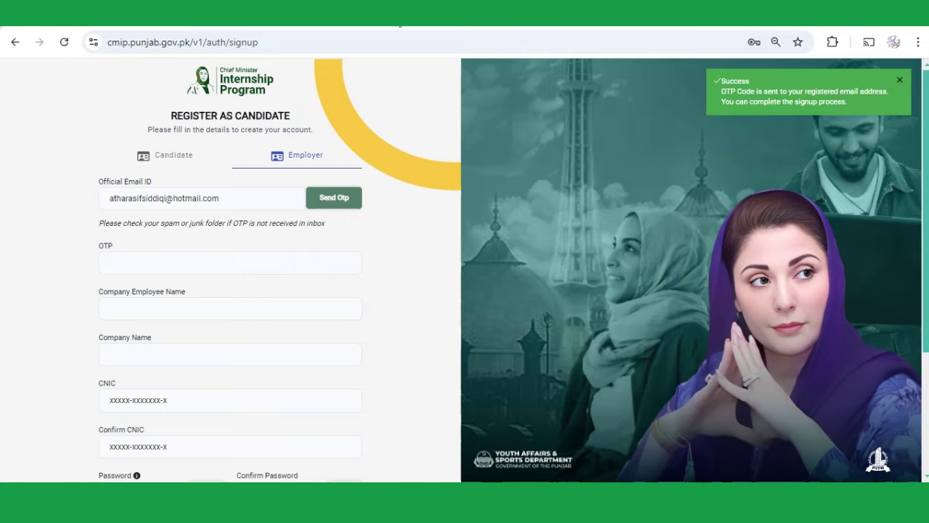
left_click(399, 26)
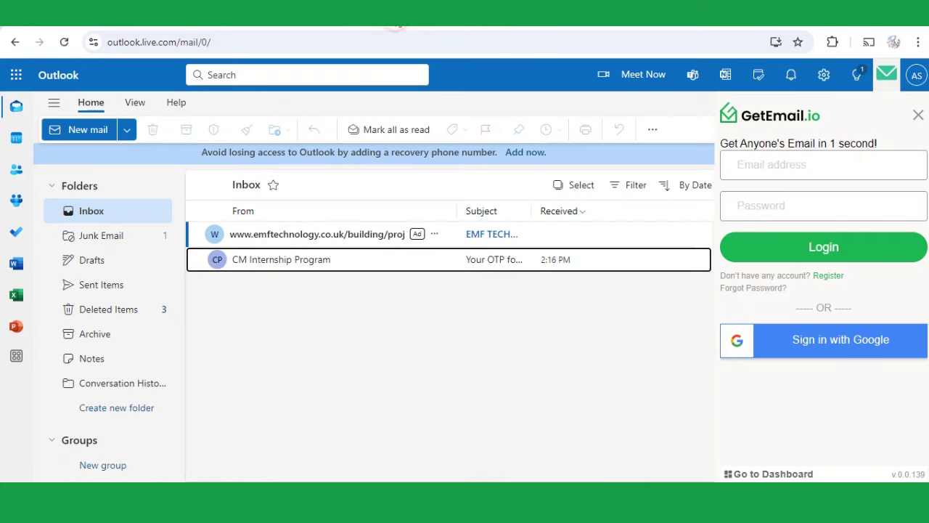
- Open the newest CM Internship Program email in Outlook and select its verification code
left_click(112, 209)
left_click(114, 234)
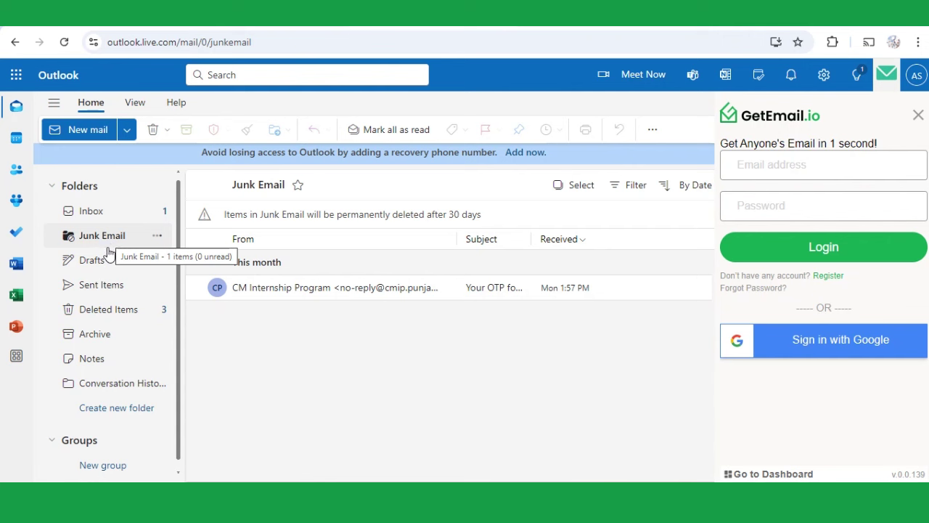
left_click(121, 210)
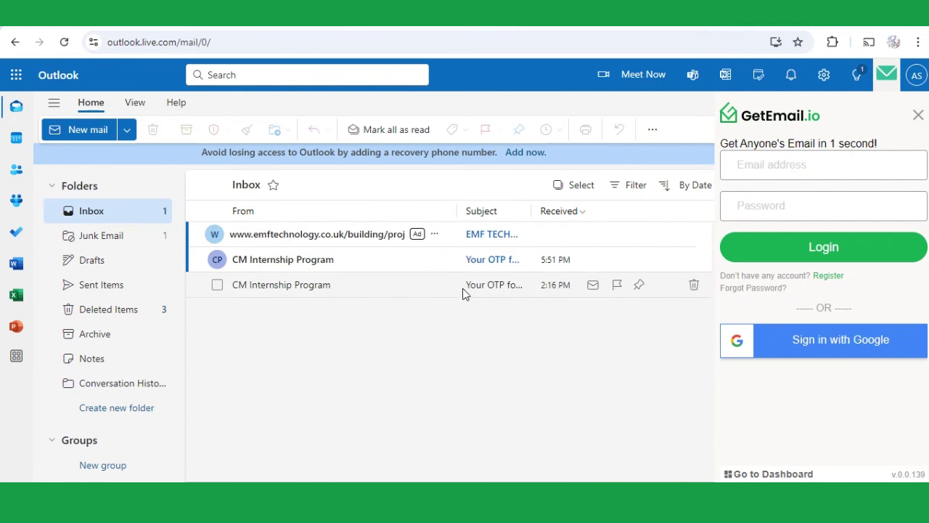
left_click(493, 260)
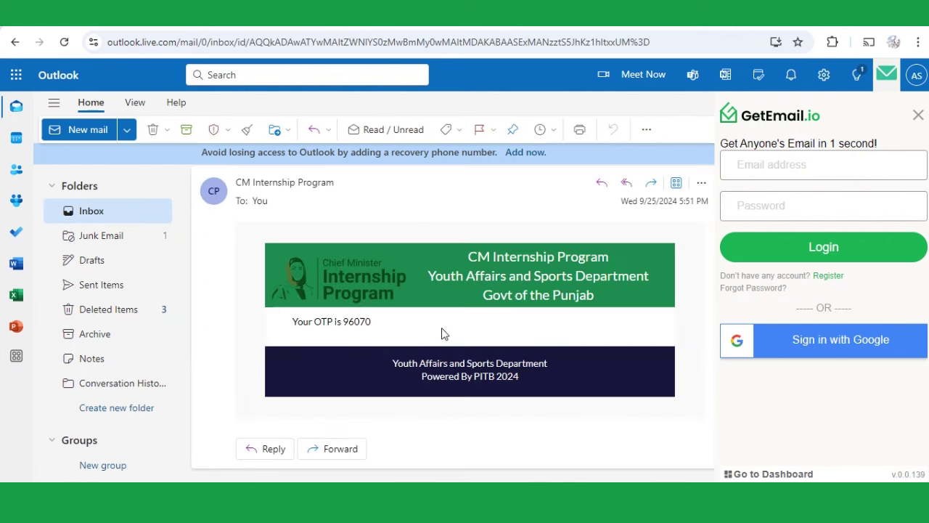
double_click(367, 322)
key("ctrl+c")
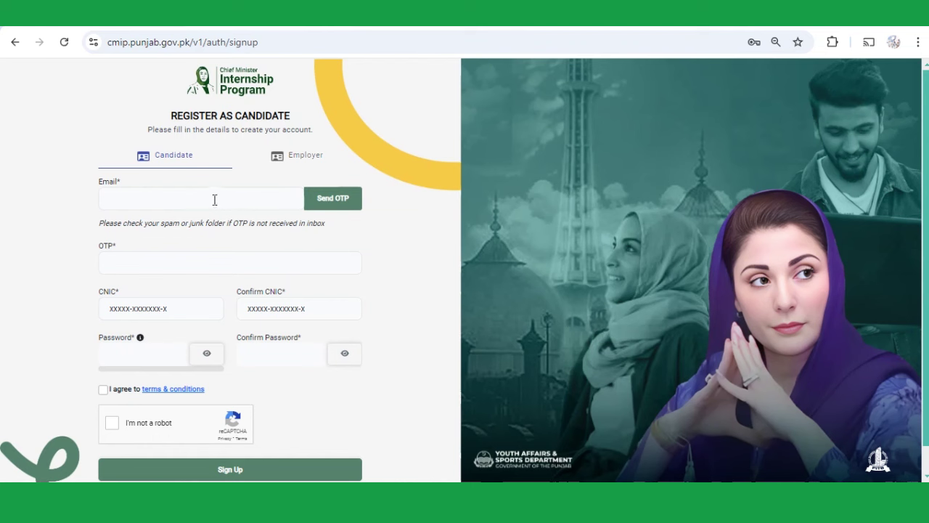
- Paste the verification code and fill in the employee's name and company name PITB
left_click(213, 198)
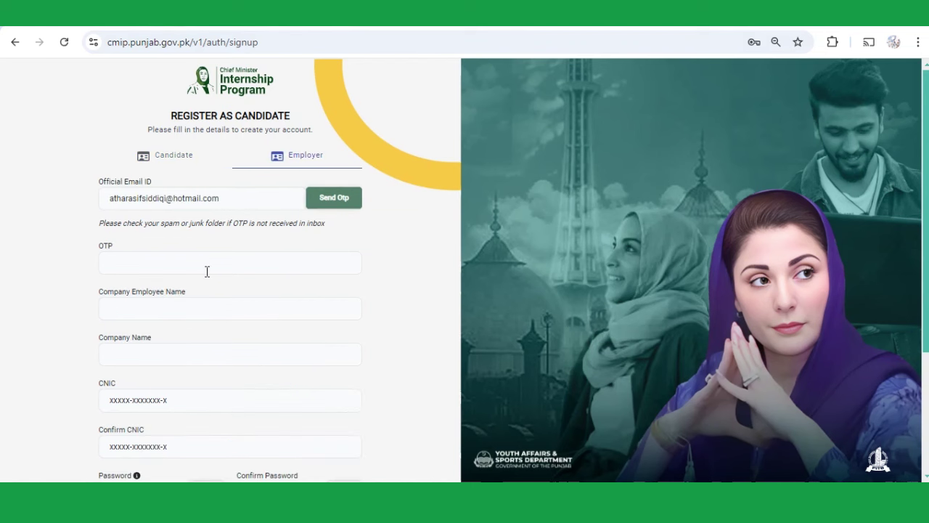
left_click(200, 270)
key("ctrl+v")
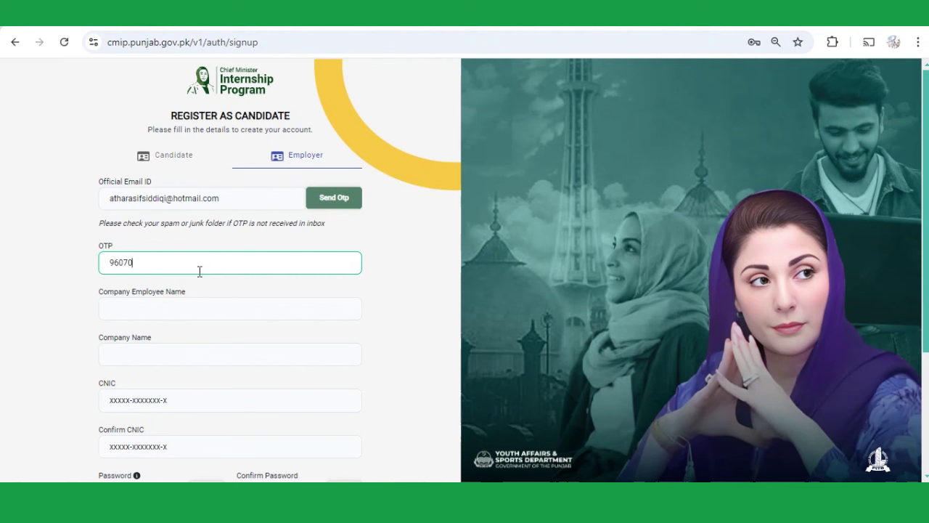
left_click(235, 300)
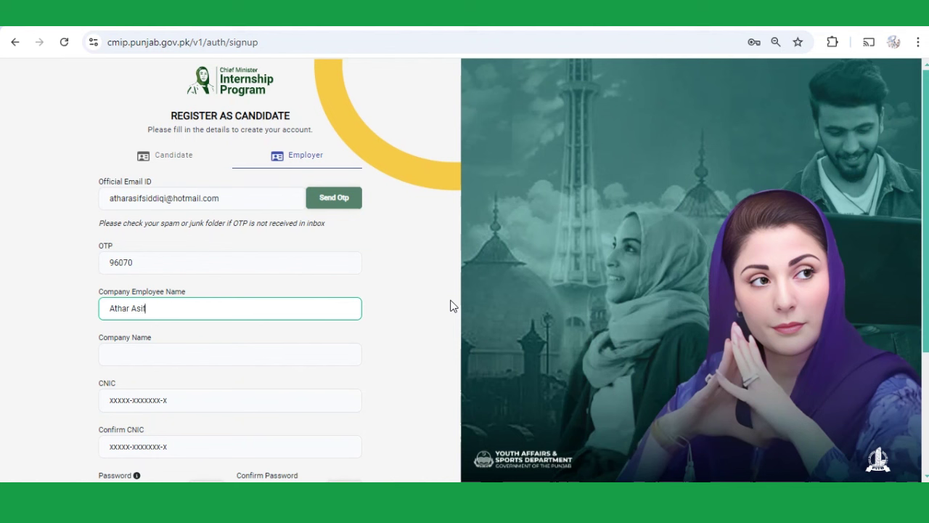
key("Tab")
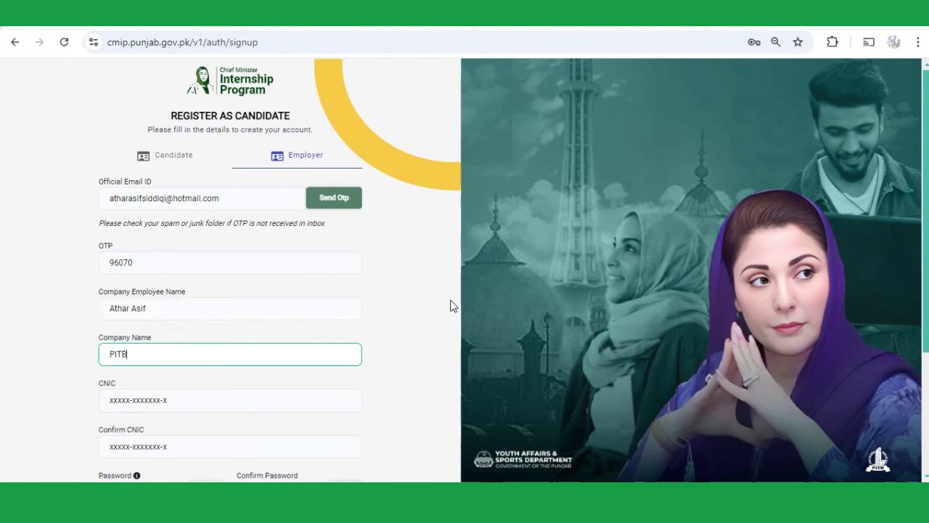
key("Tab")
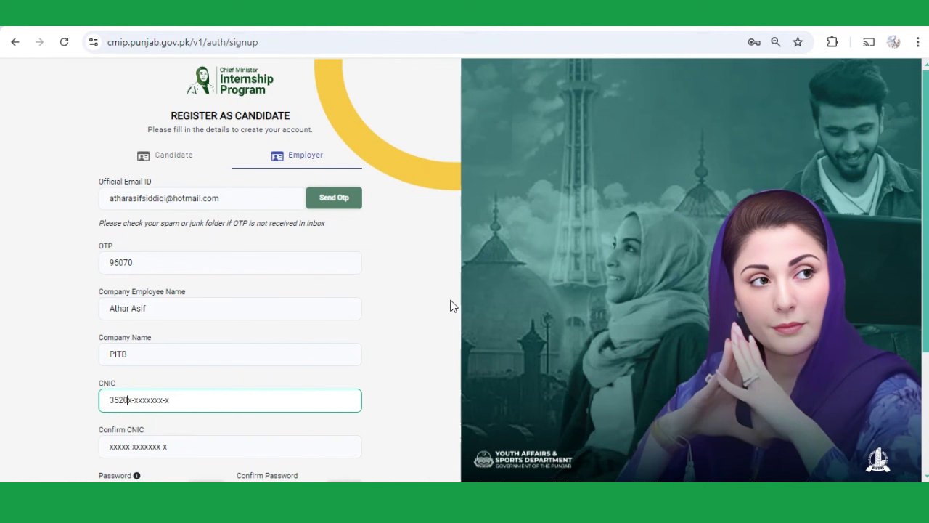
- Enter the CNIC number in both CNIC fields and type the account password
key("Tab")
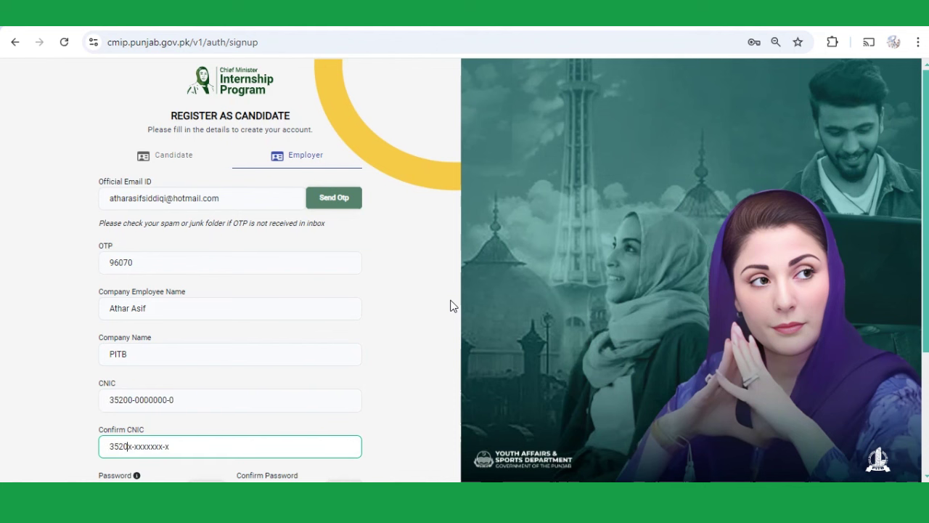
key("Tab")
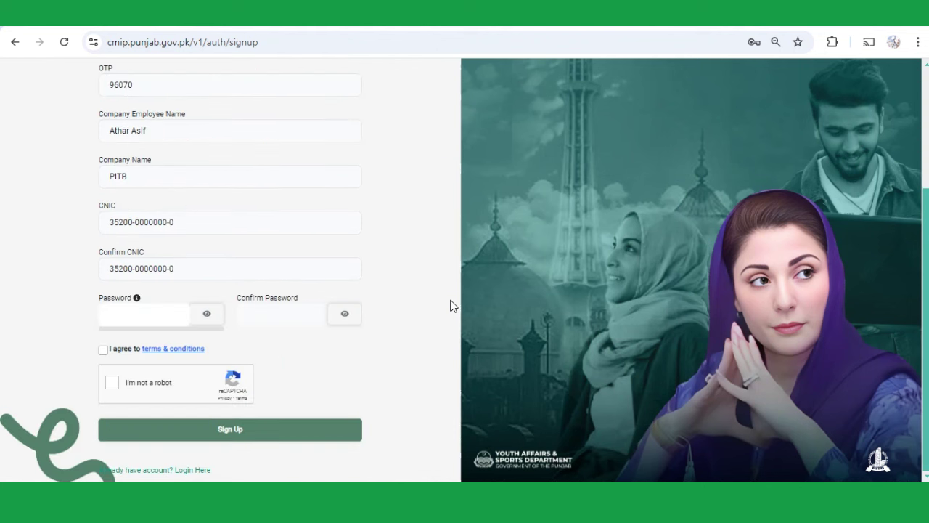
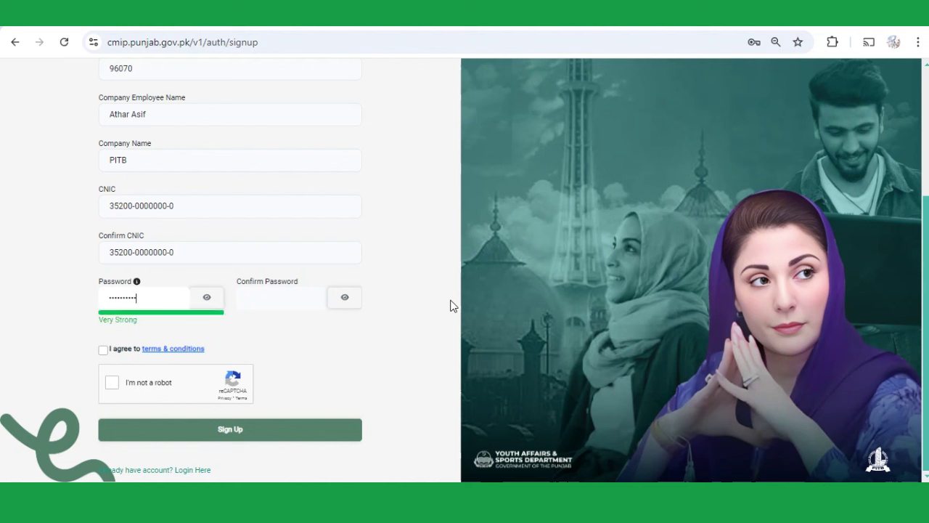
key("Tab")
key("Tab")
- Agree to the terms, complete reCAPTCHA, submit the sign-up and acknowledge the success message
left_click(160, 349)
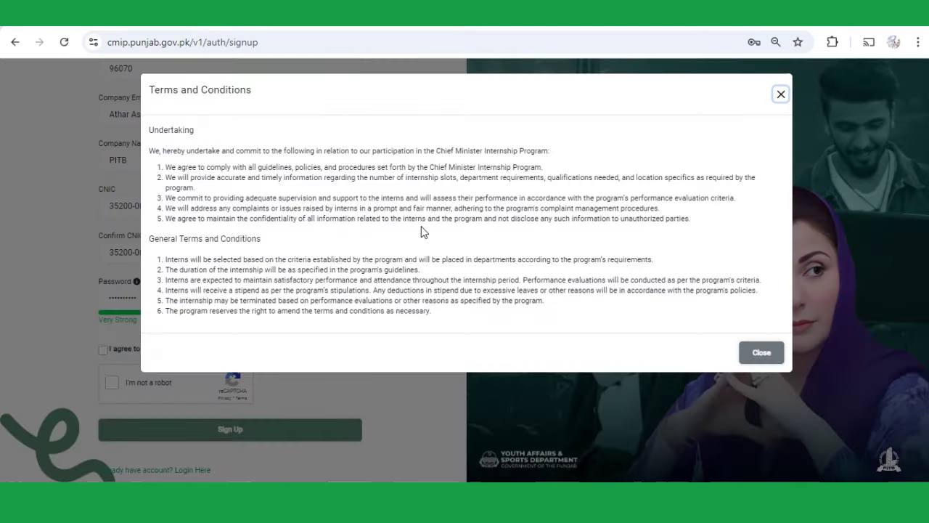
left_click(766, 353)
left_click(103, 349)
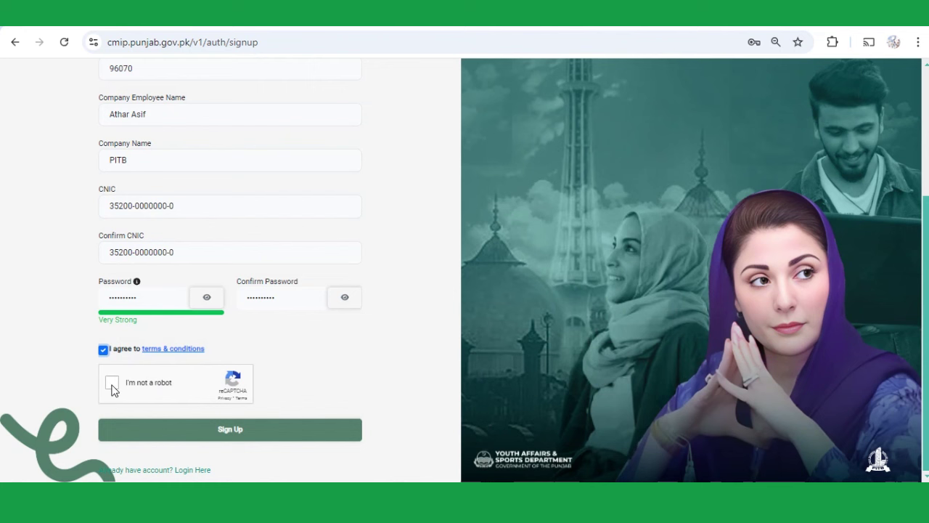
left_click(113, 384)
left_click(232, 438)
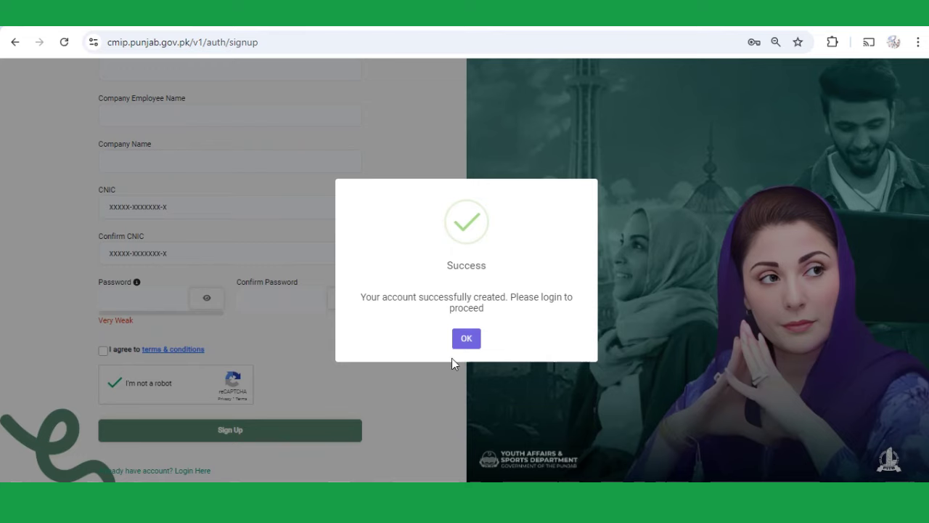
left_click(465, 340)
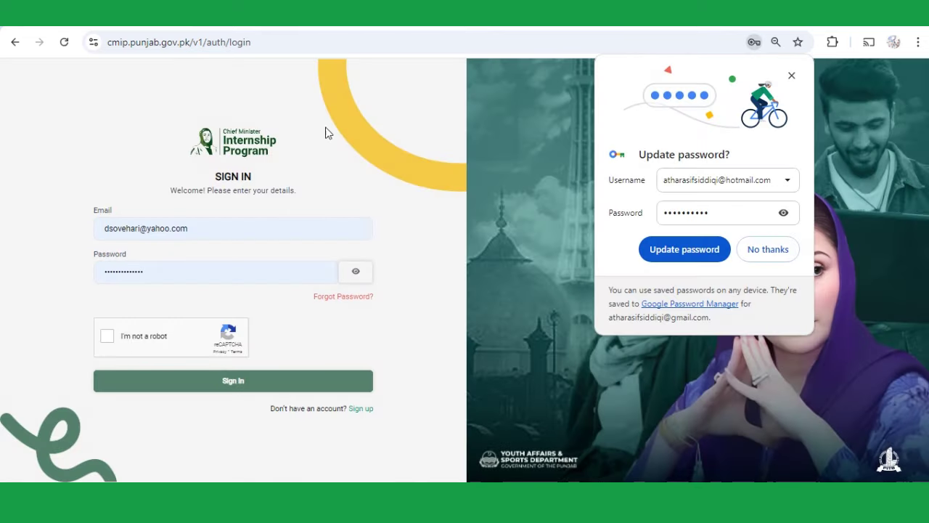
- Sign in with the new employer account's email and password after completing reCAPTCHA
left_click(223, 226)
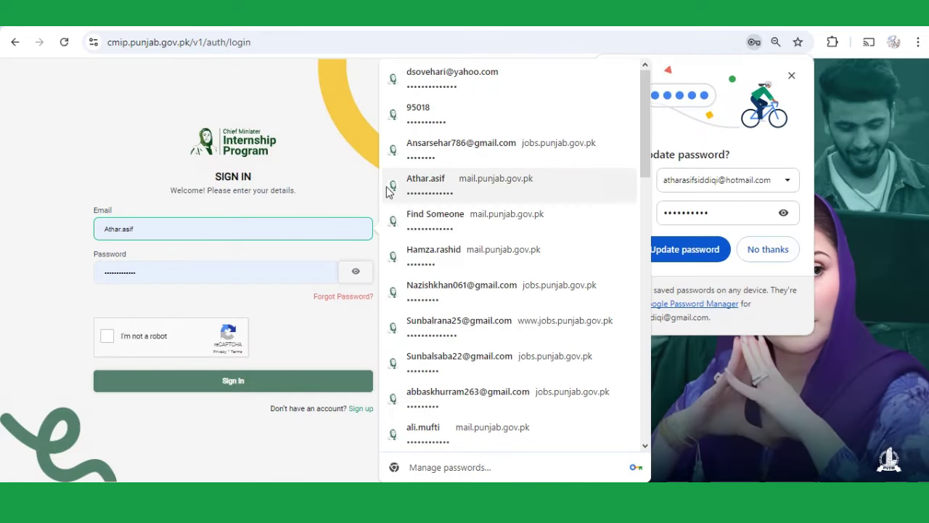
left_click(242, 182)
triple_click(215, 228)
type("atharas")
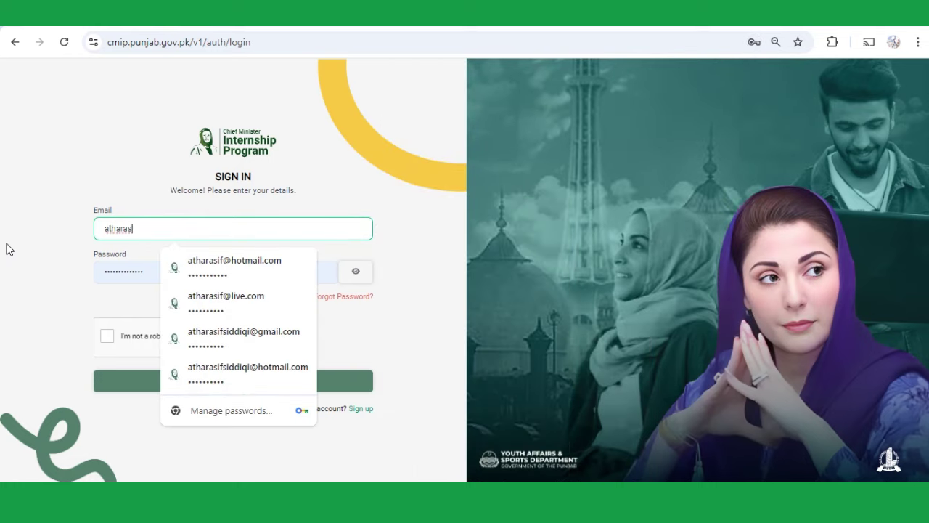
left_click(228, 374)
left_click(191, 272)
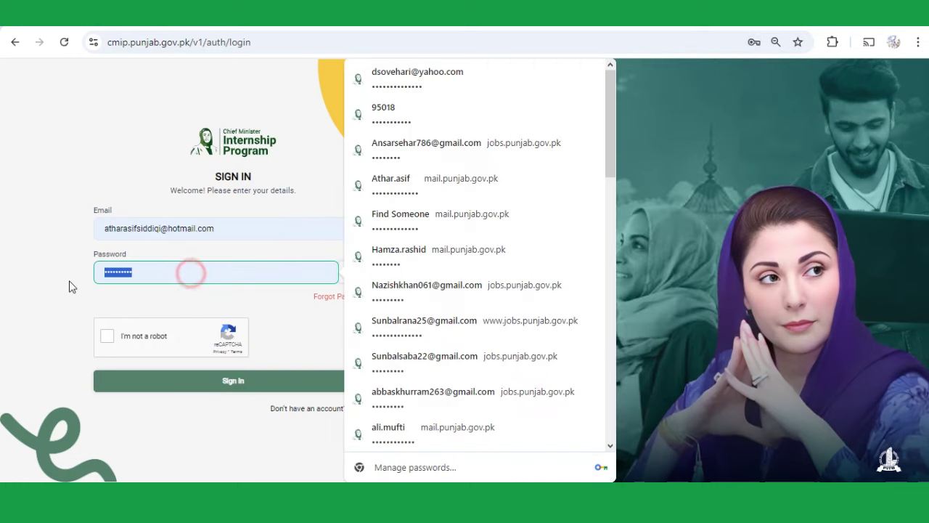
type("••••••")
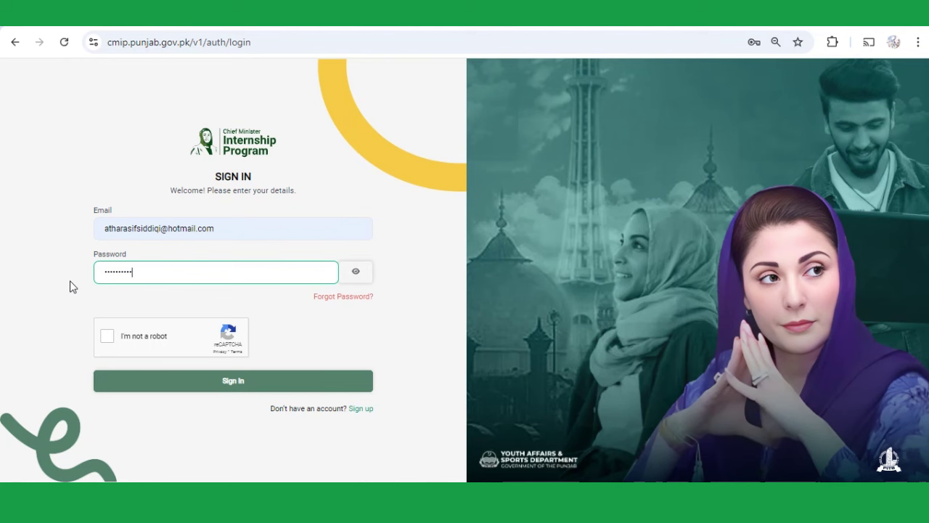
left_click(107, 336)
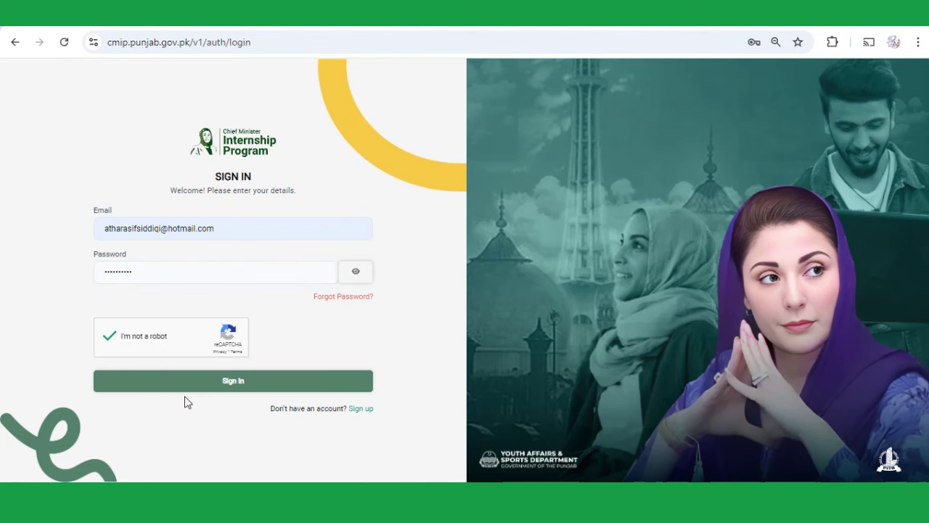
left_click(224, 383)
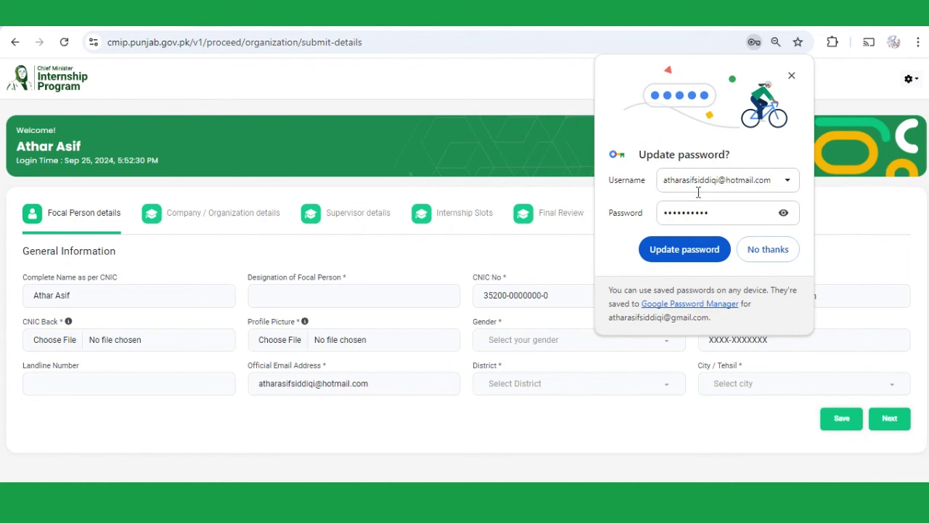
- Save the password in the browser and enter 'Manager HR' as the focal person's designation
left_click(711, 250)
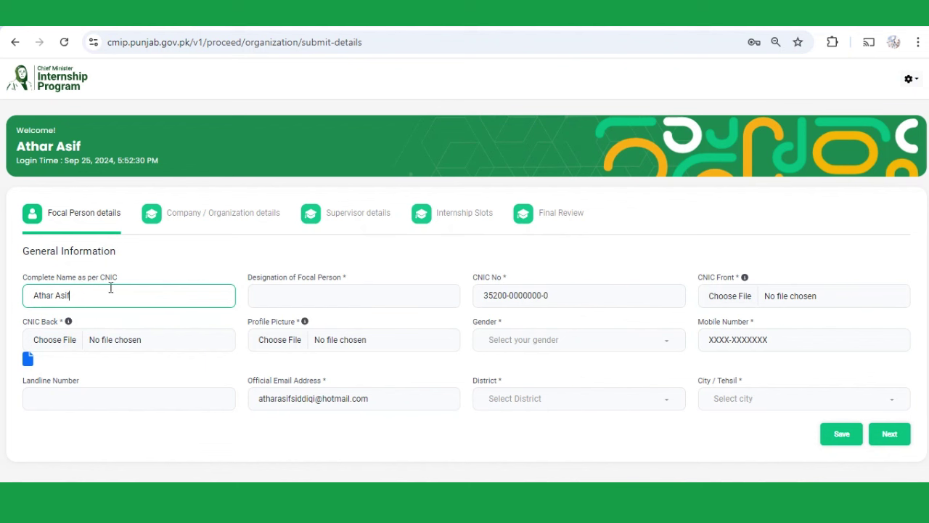
left_click(282, 297)
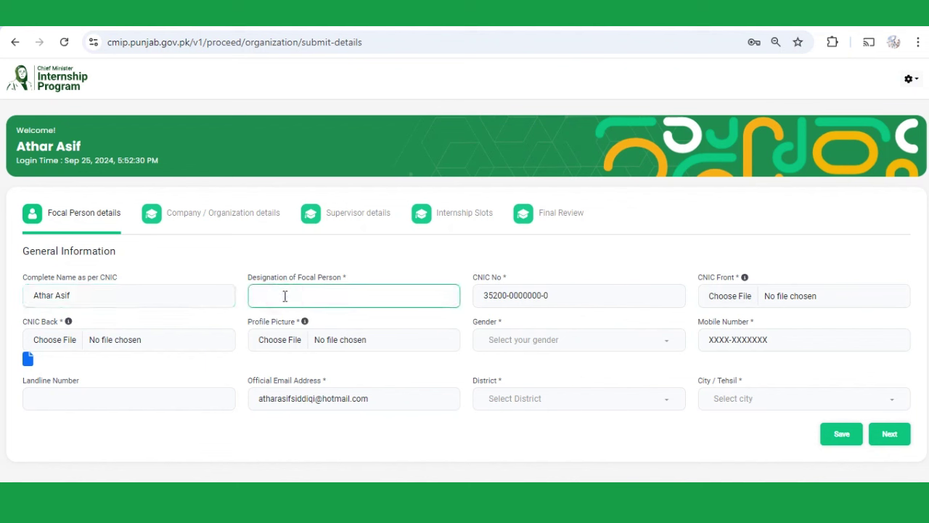
type("Manager HR")
key("Tab")
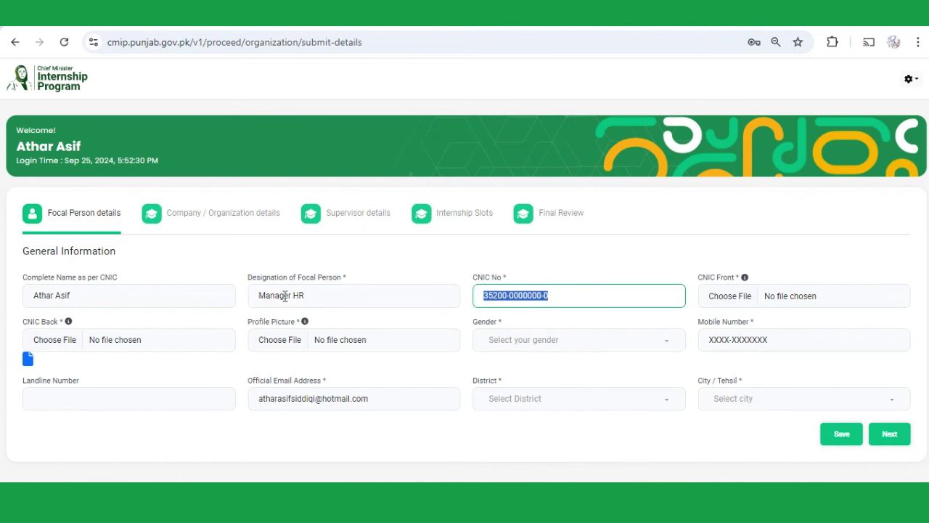
- Attach the same image as the CNIC front, CNIC back and profile picture
left_click(727, 296)
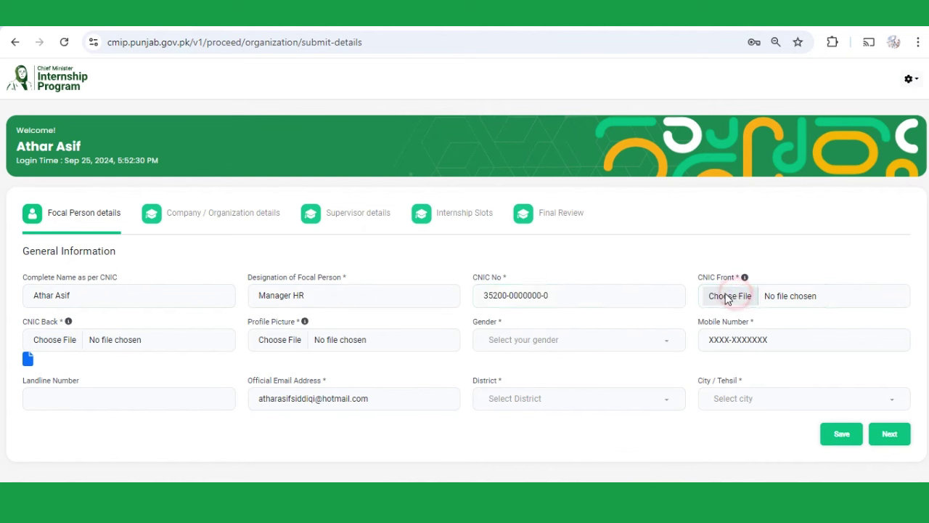
double_click(259, 105)
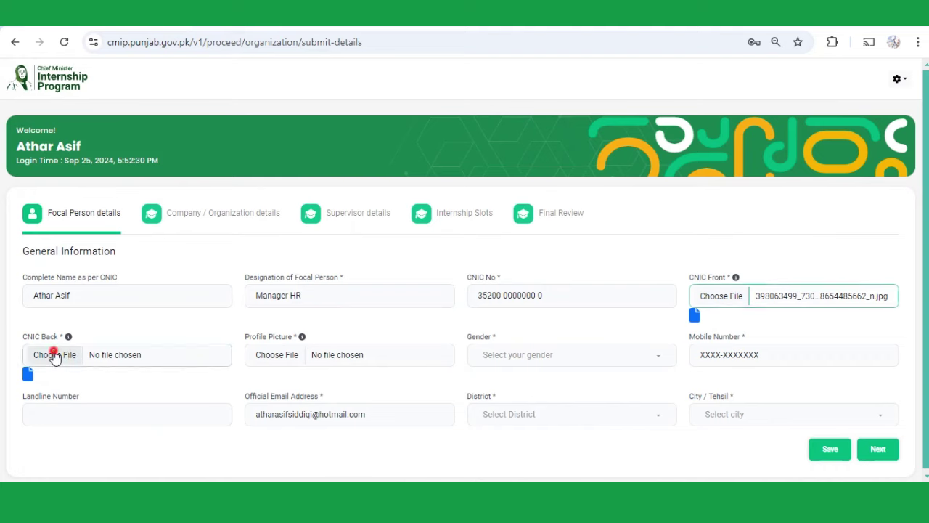
left_click(55, 354)
double_click(249, 149)
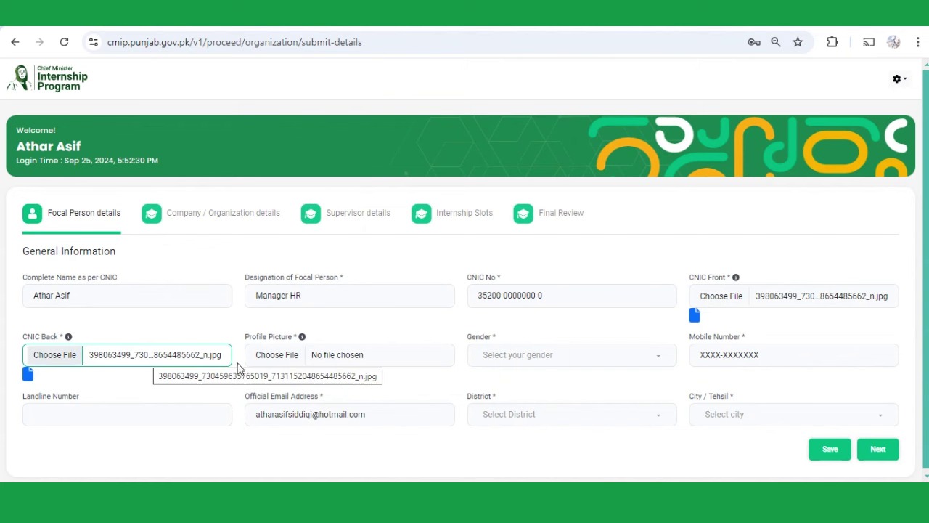
left_click(283, 355)
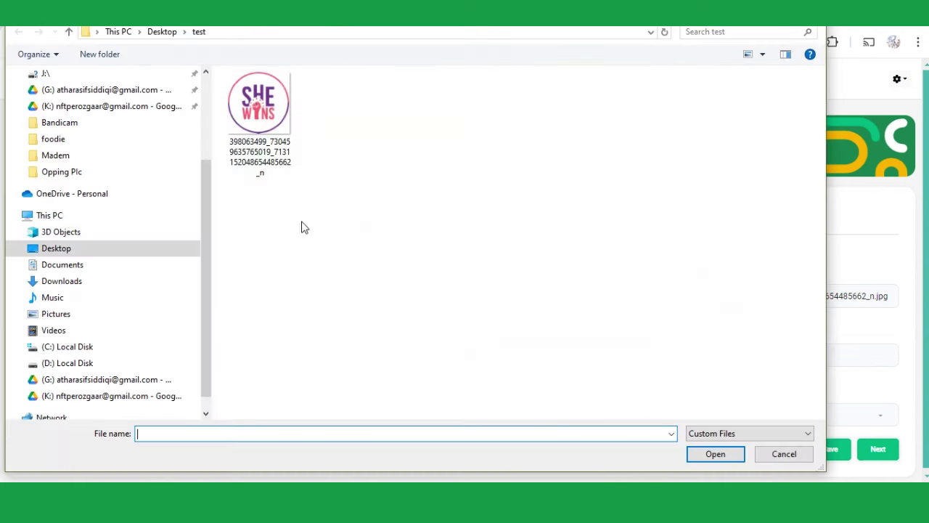
double_click(259, 110)
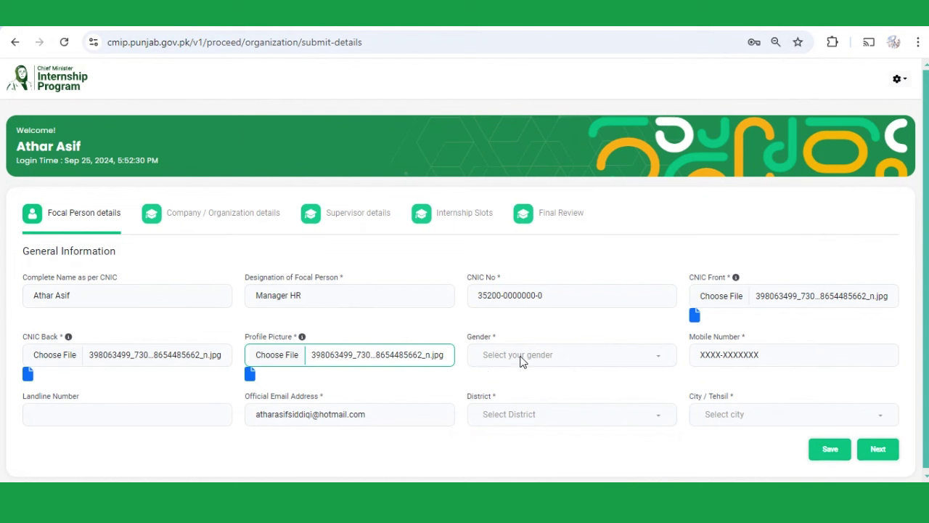
- Set gender to Male and enter the mobile number
left_click(518, 358)
left_click(502, 378)
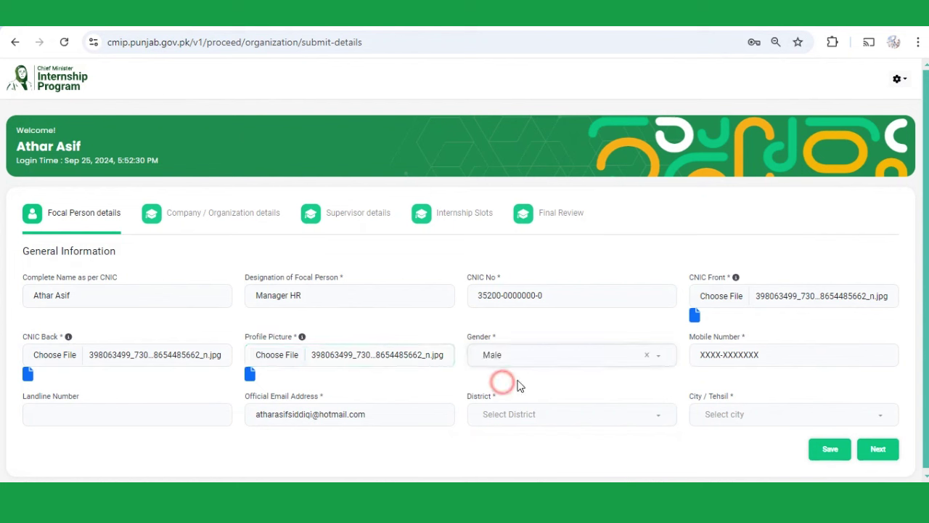
left_click(754, 365)
type("0300-0000000")
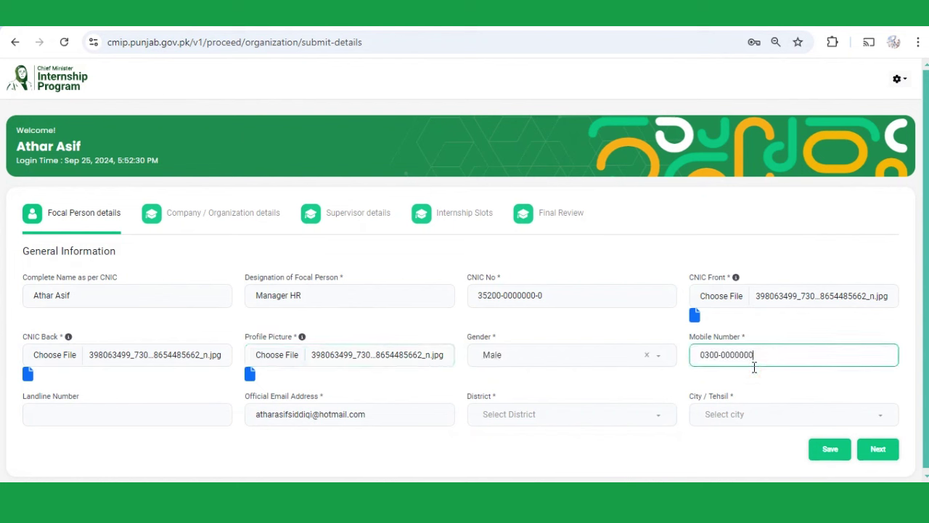
- Enter the landline number and set district Lahore with city / tehsil Model Town
left_click(159, 412)
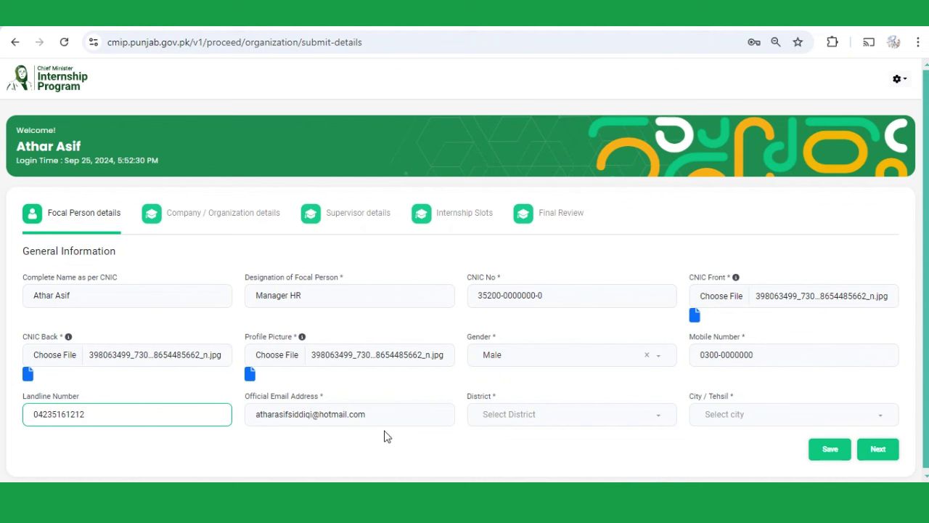
left_click(530, 421)
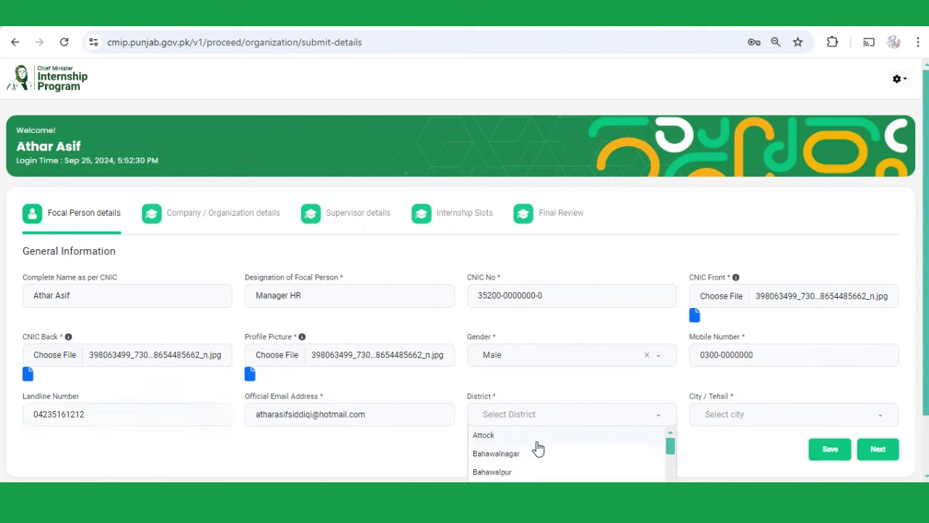
scroll(536, 448, "down", 2)
type("lahore")
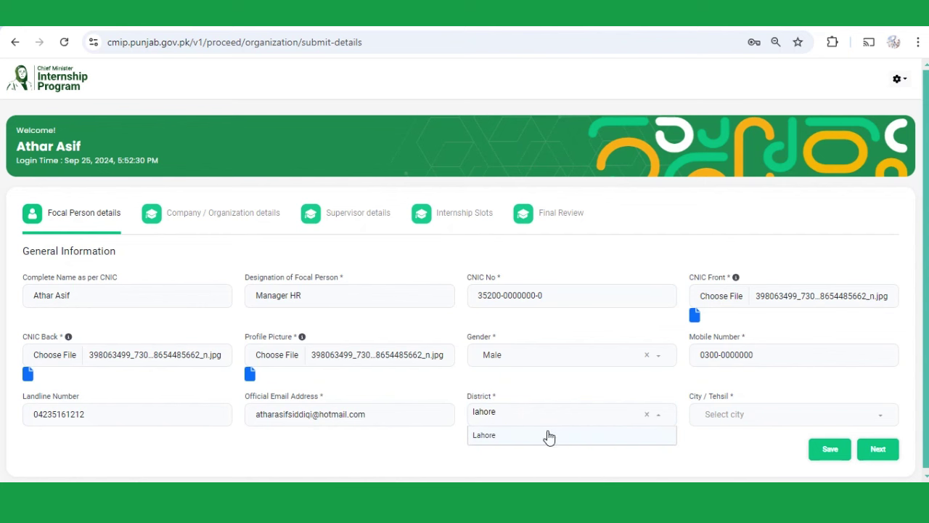
left_click(545, 434)
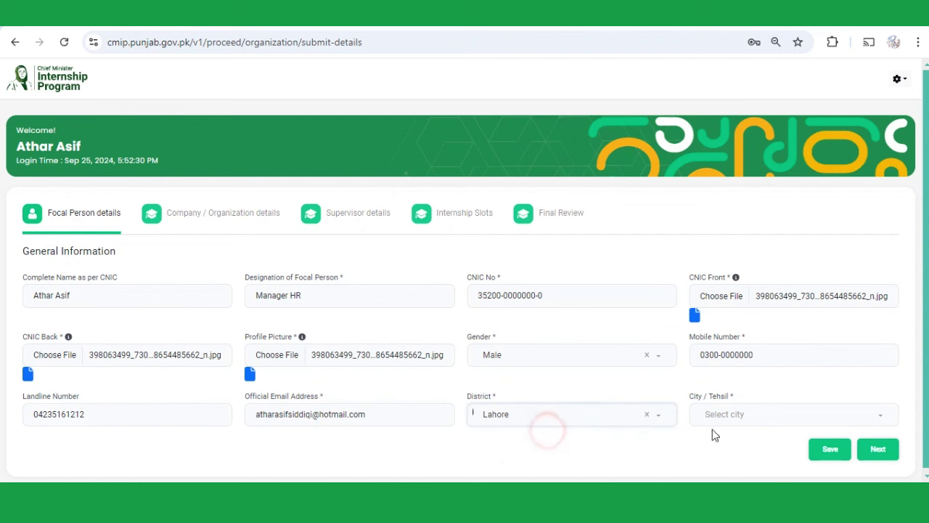
left_click(728, 415)
left_click(750, 356)
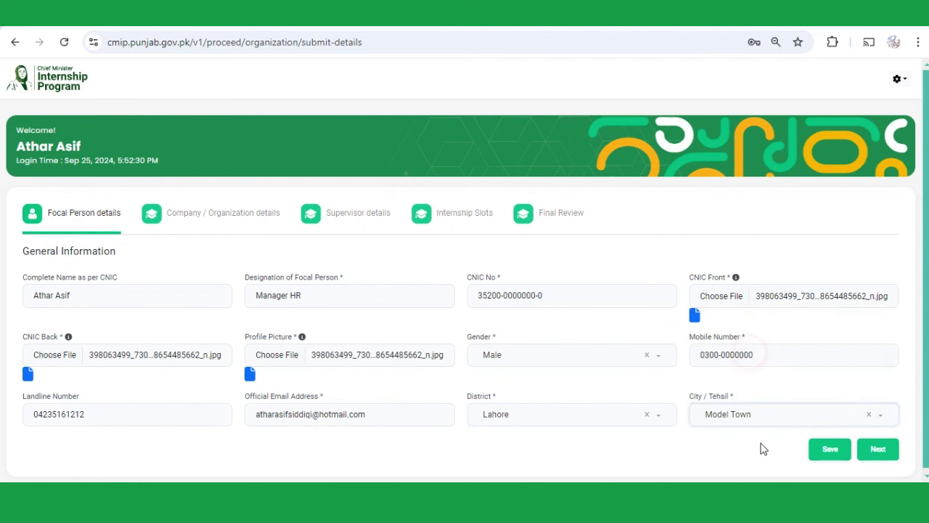
- Save the focal person details and dismiss the success confirmation
scroll(764, 447, "down", 1)
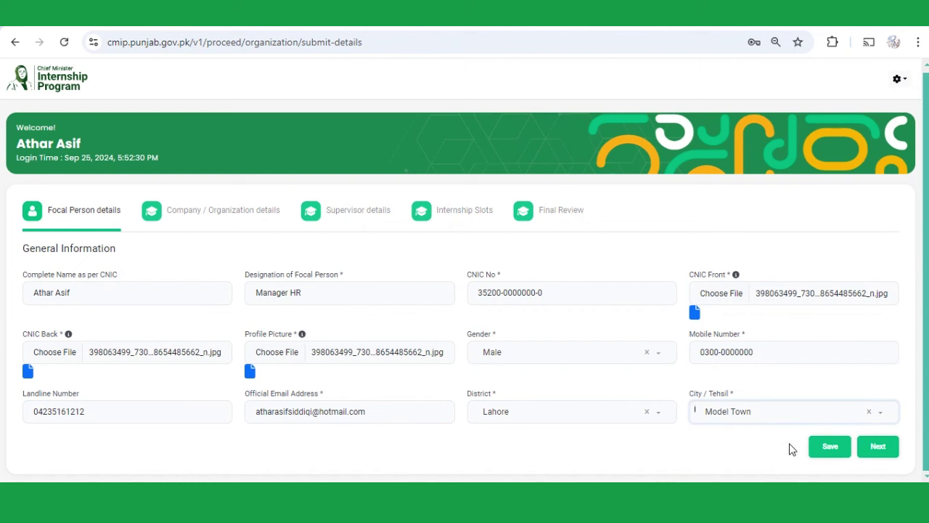
left_click(816, 449)
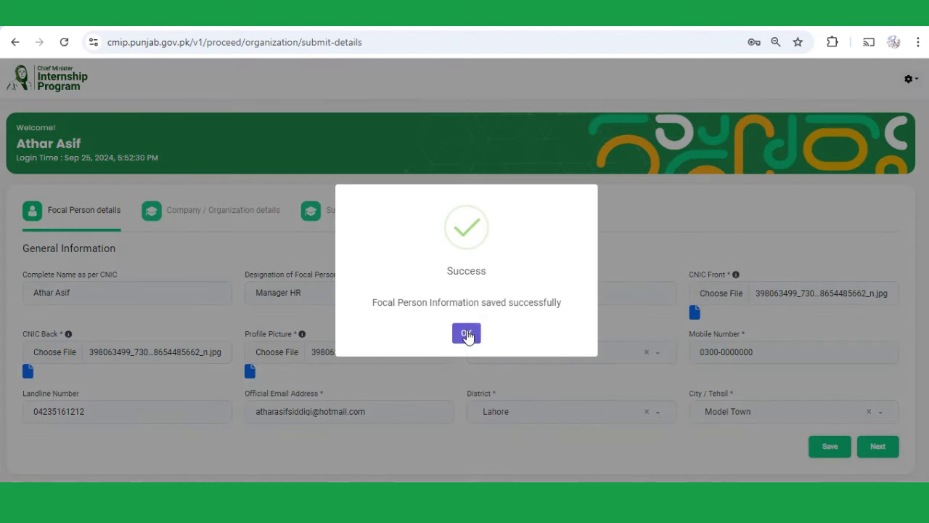
left_click(466, 333)
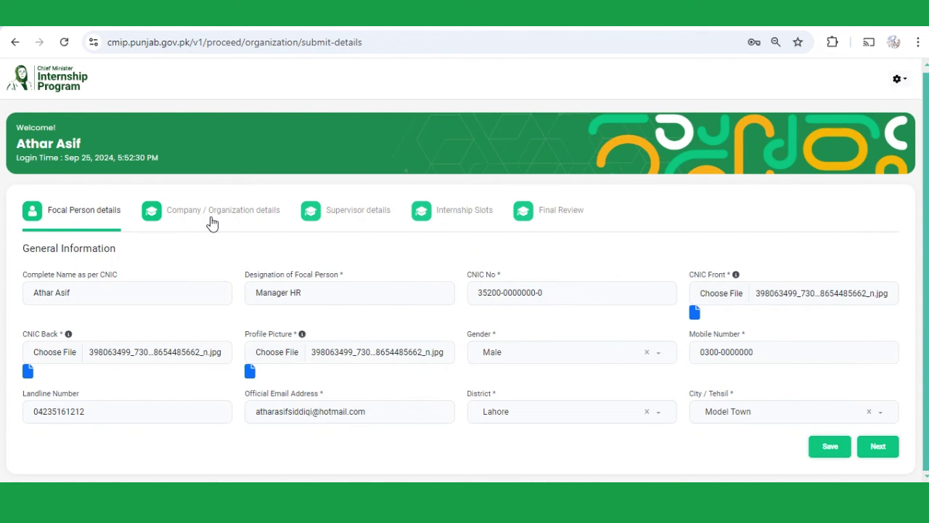
- On the company details step, set organization type to Public / Government
left_click(878, 452)
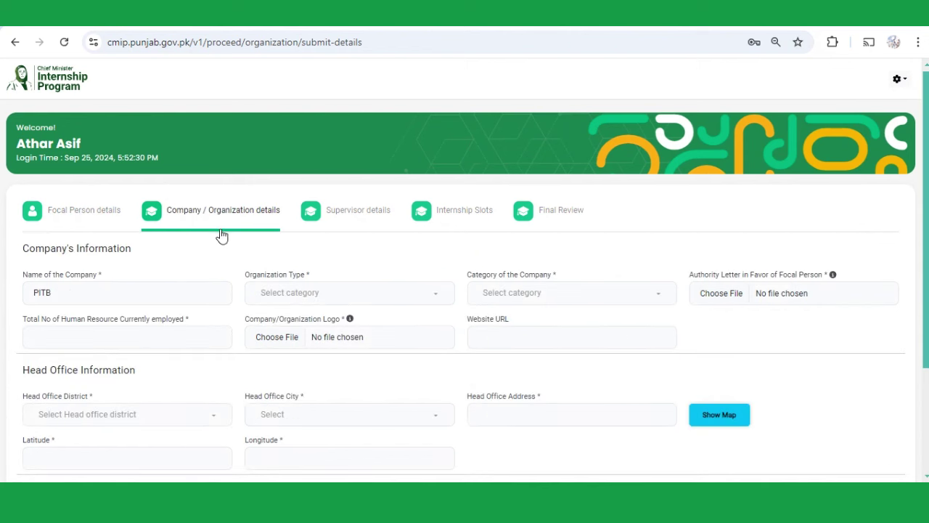
scroll(101, 299, "down", 1)
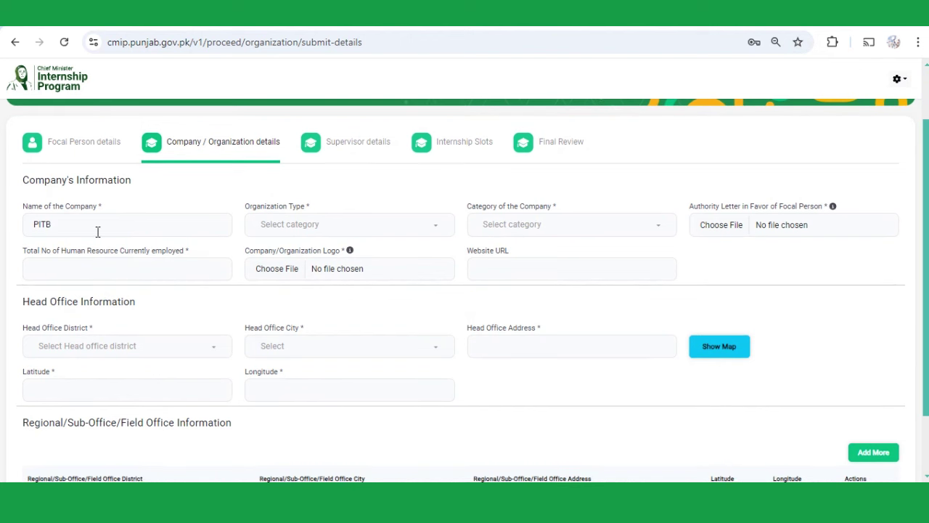
left_click(297, 229)
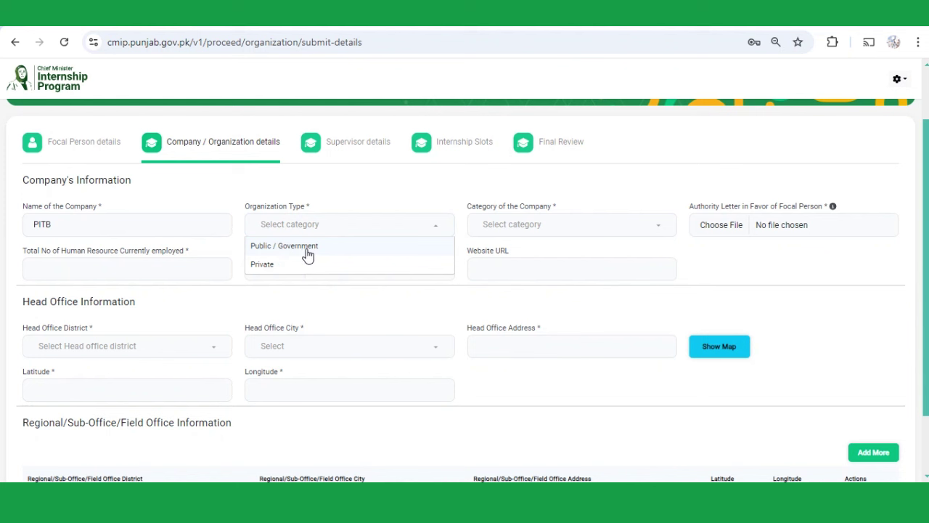
left_click(308, 252)
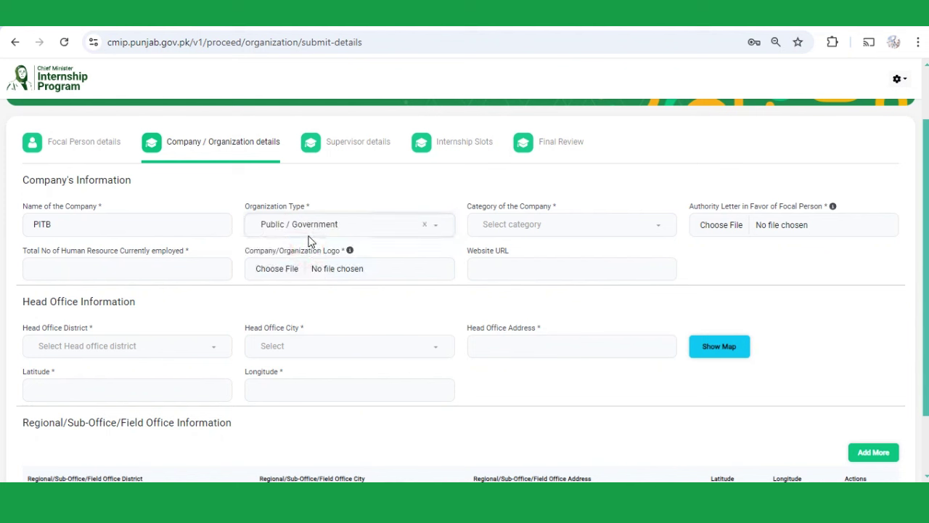
left_click(339, 226)
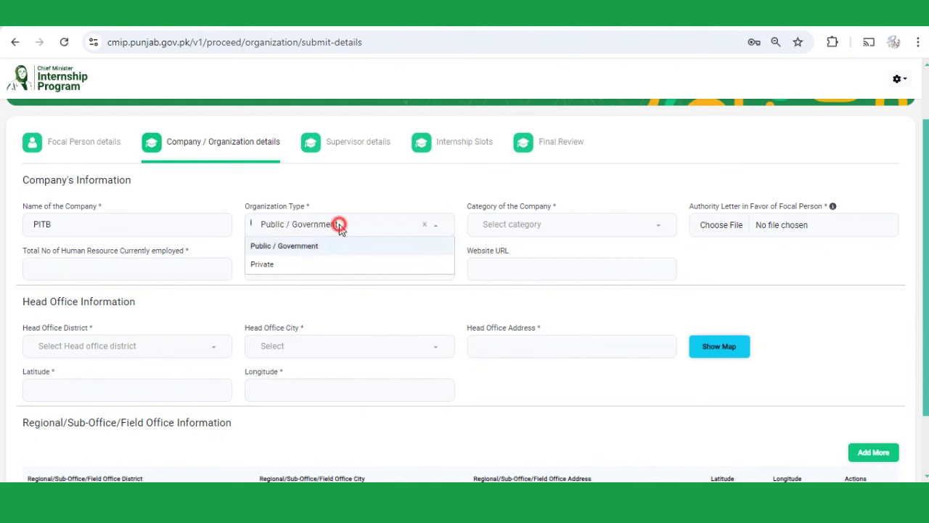
left_click(289, 268)
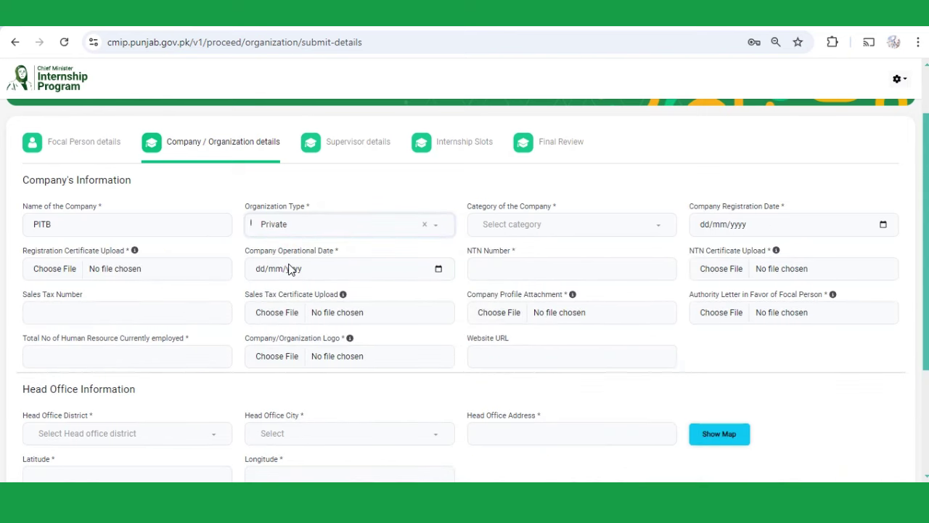
left_click(302, 227)
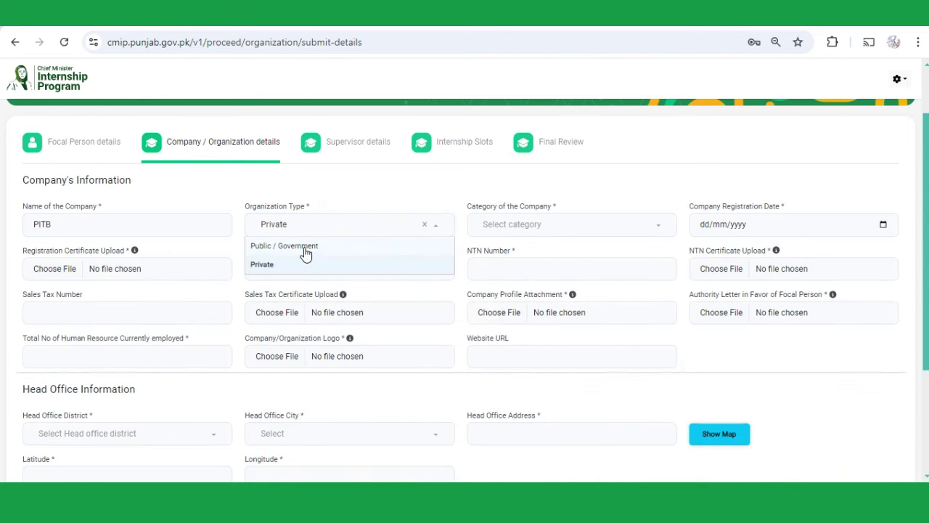
left_click(305, 249)
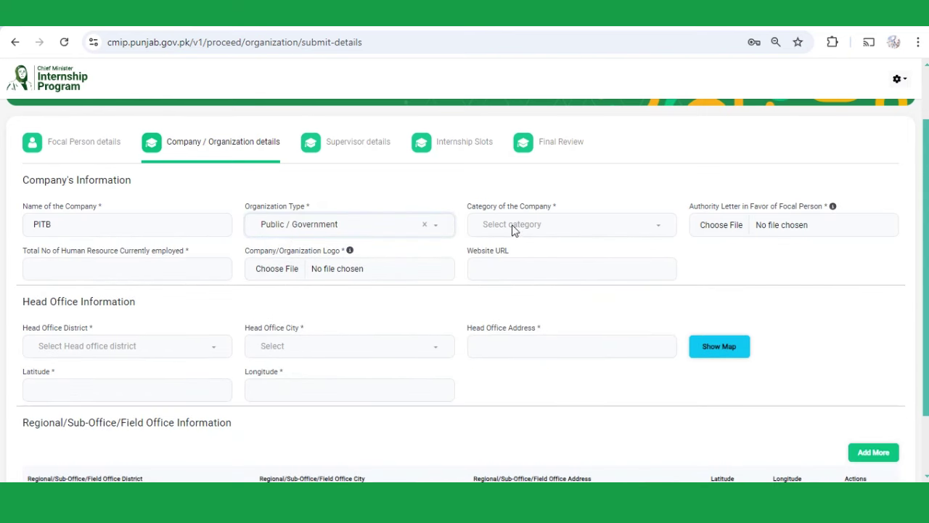
- Set the company category to Communications and Works
left_click(538, 228)
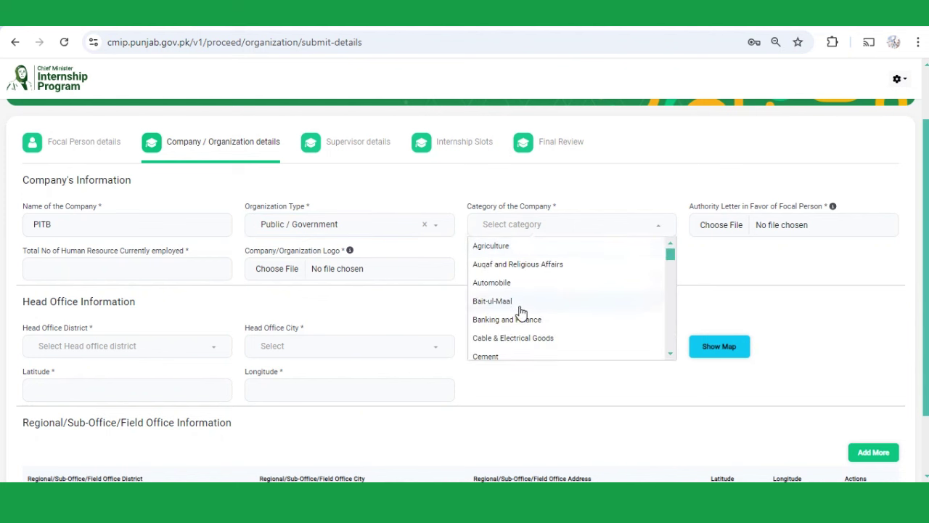
scroll(529, 319, "down", 1)
scroll(517, 312, "down", 2)
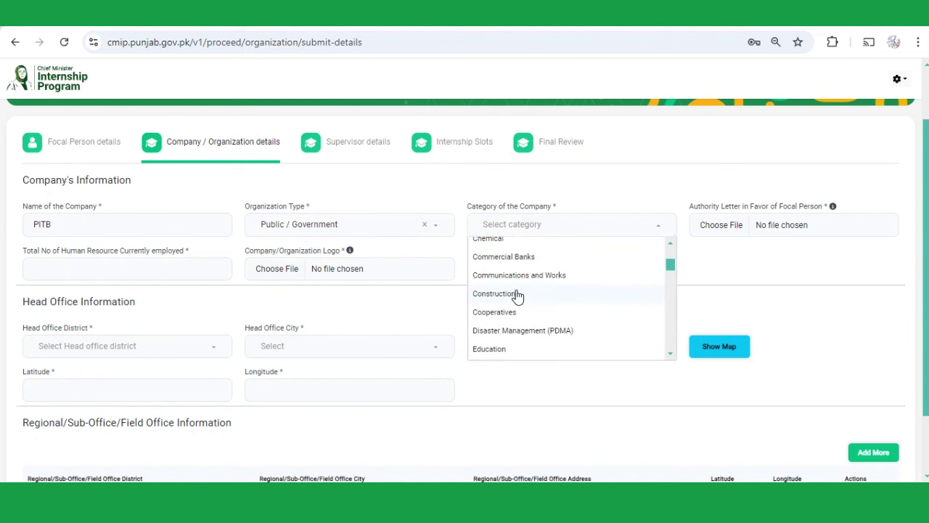
left_click(539, 274)
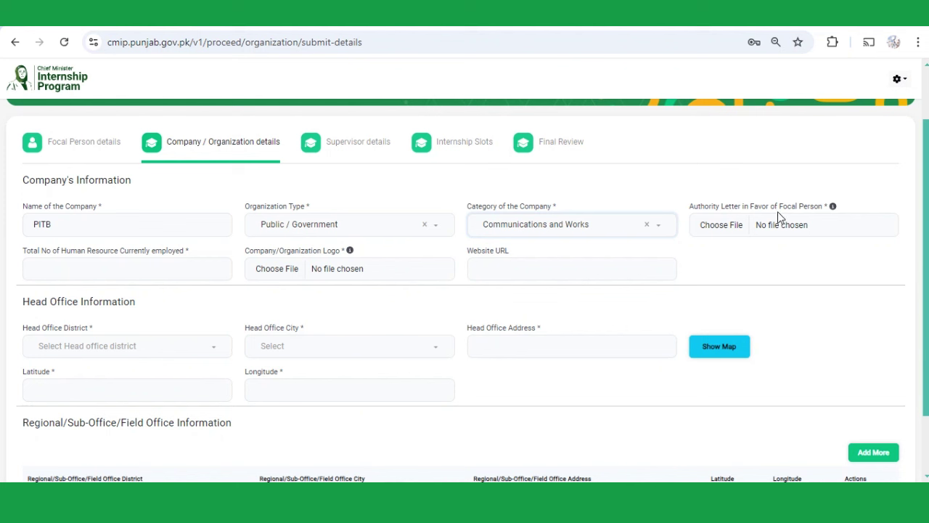
- Attach the image as the authority letter and fill in the number of employees
left_click(721, 225)
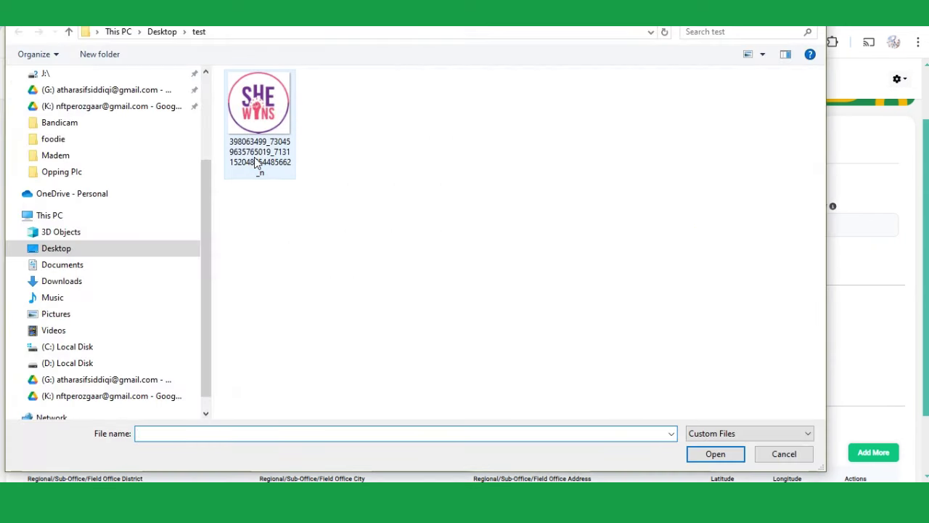
double_click(257, 161)
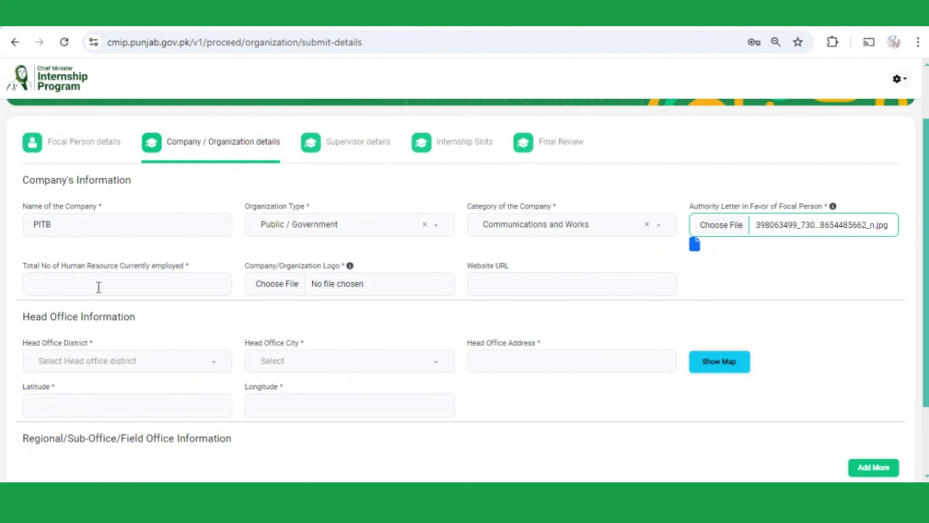
left_click(98, 288)
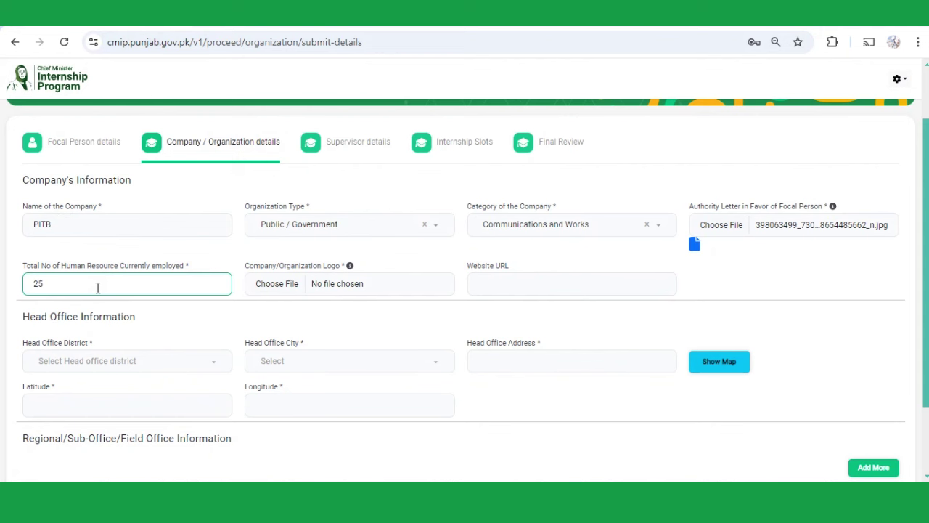
left_click(280, 290)
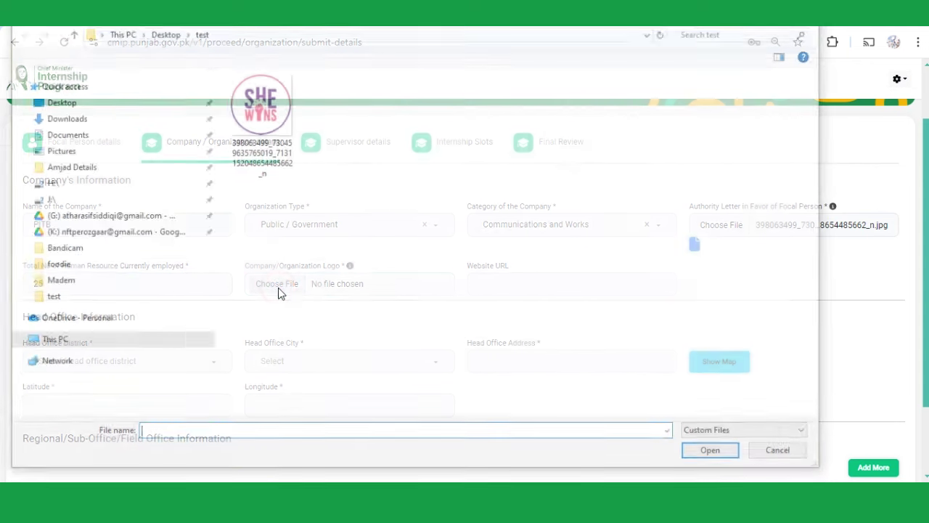
double_click(259, 116)
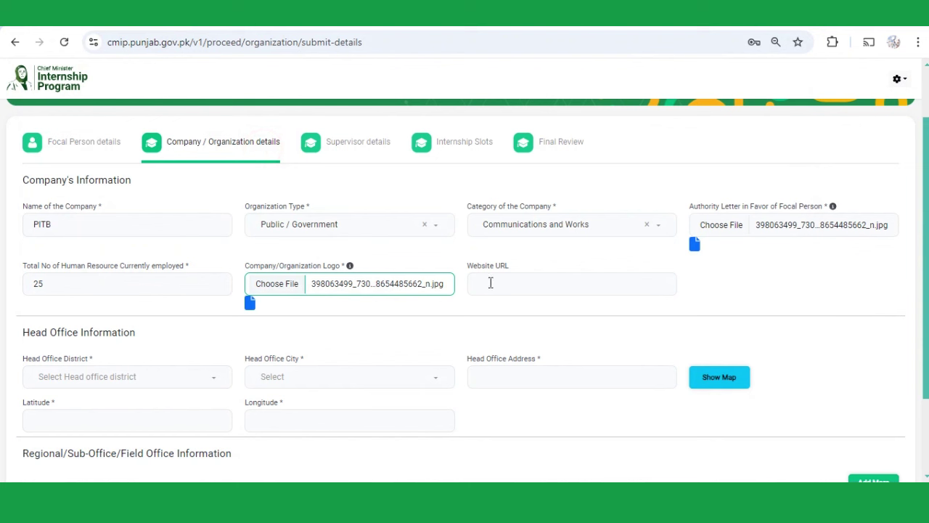
left_click(489, 283)
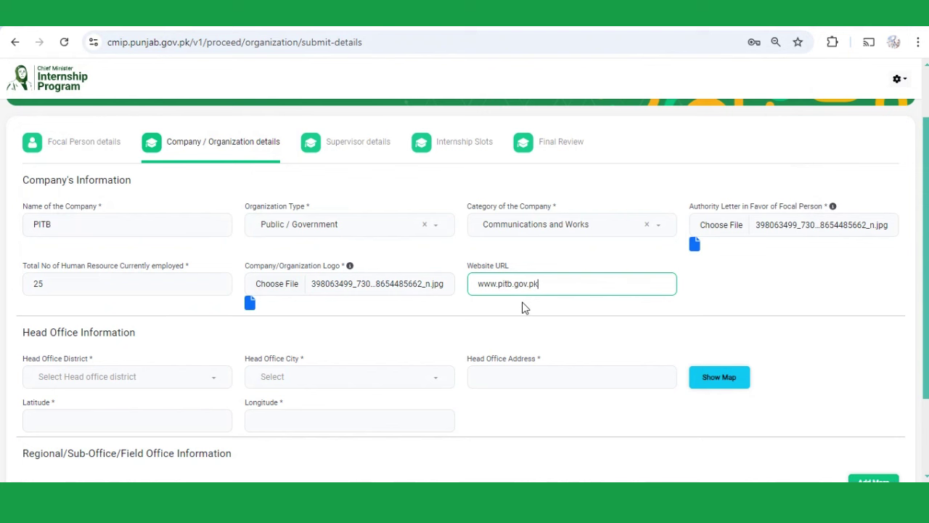
scroll(523, 308, "down", 1)
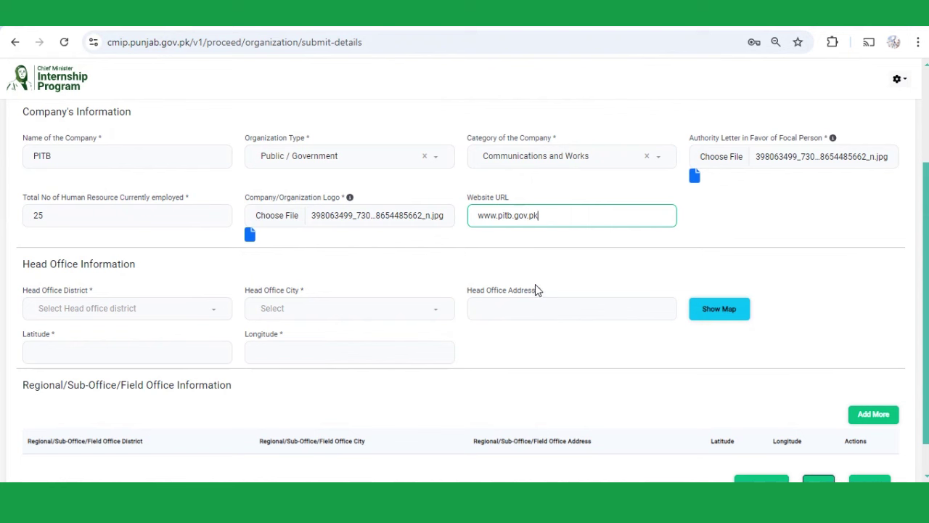
- Set the head office to Lahore district and Model Town city, and start typing its address
scroll(625, 276, "down", 1)
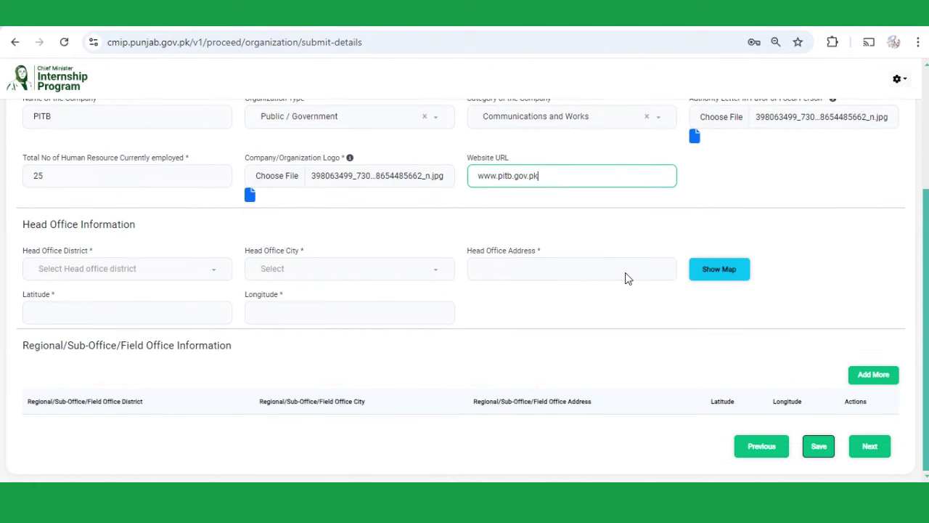
left_click(109, 269)
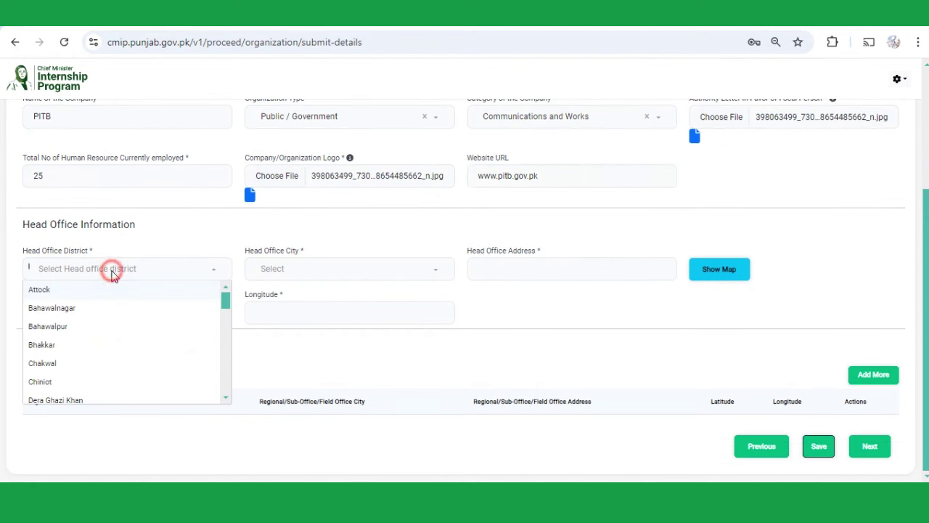
type("laho")
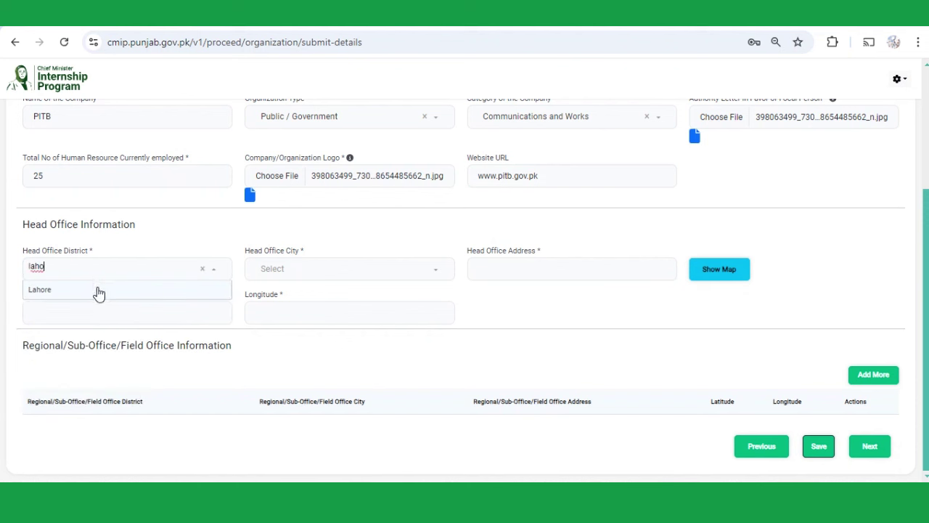
left_click(96, 288)
left_click(306, 274)
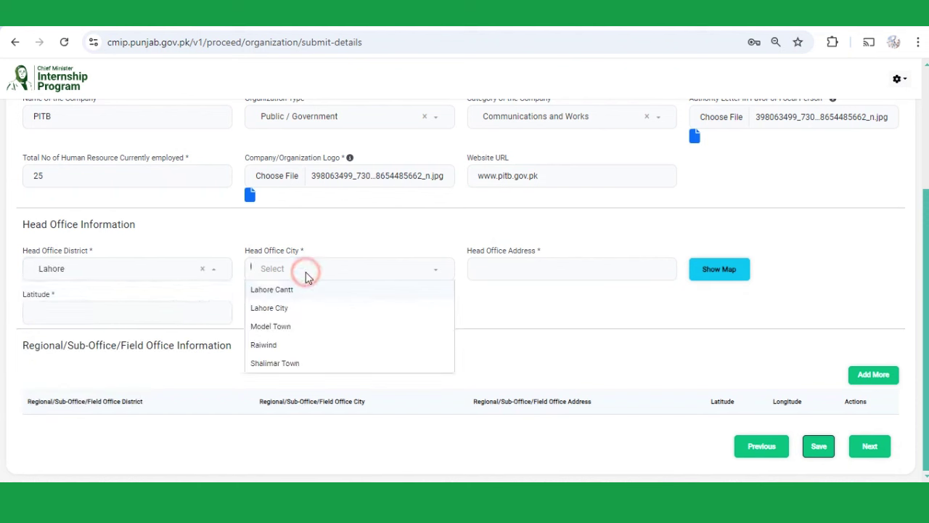
left_click(300, 326)
left_click(508, 270)
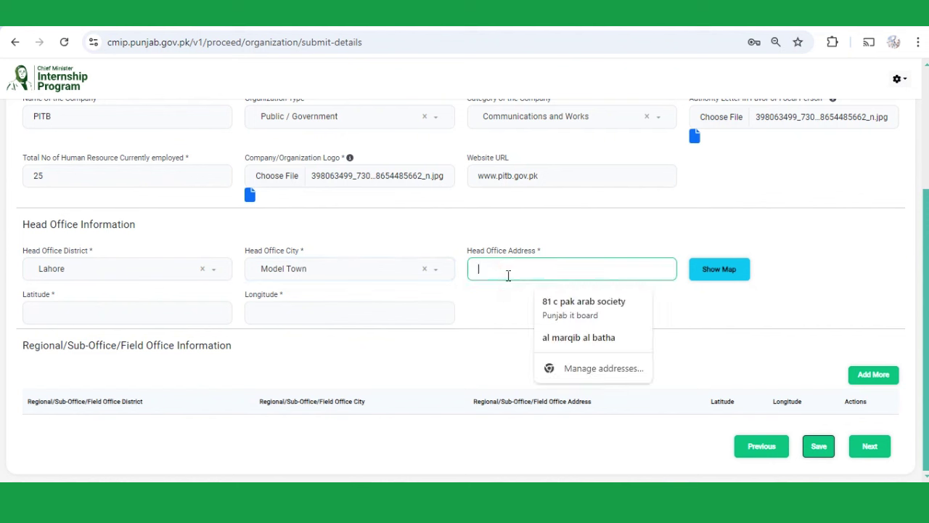
type("mal")
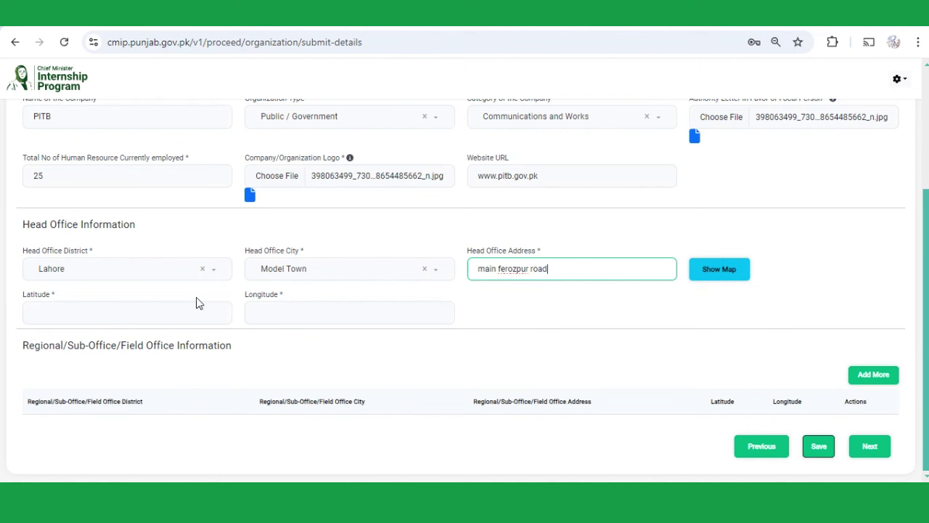
- Pin the head office near Model Town on the map, saving latitude 31.492435 and longitude 74.325181
left_click(714, 282)
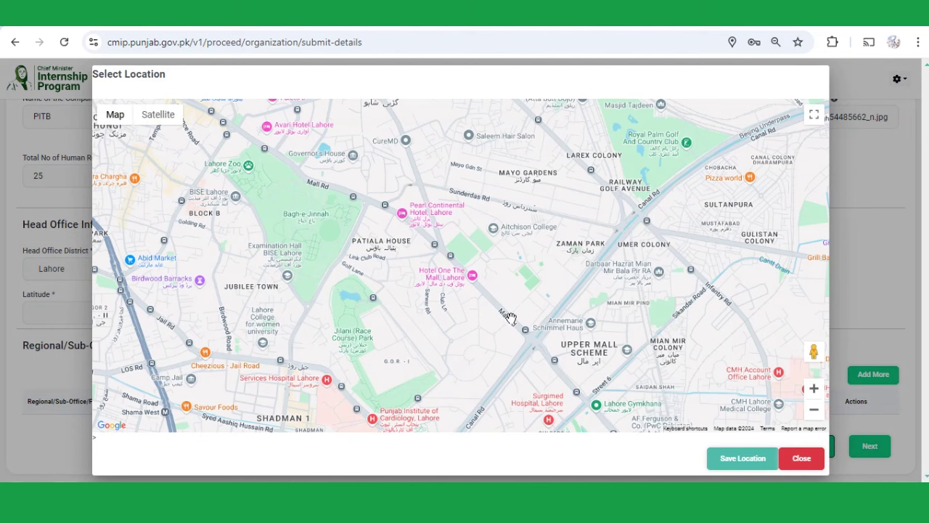
scroll(510, 319, "down", 2)
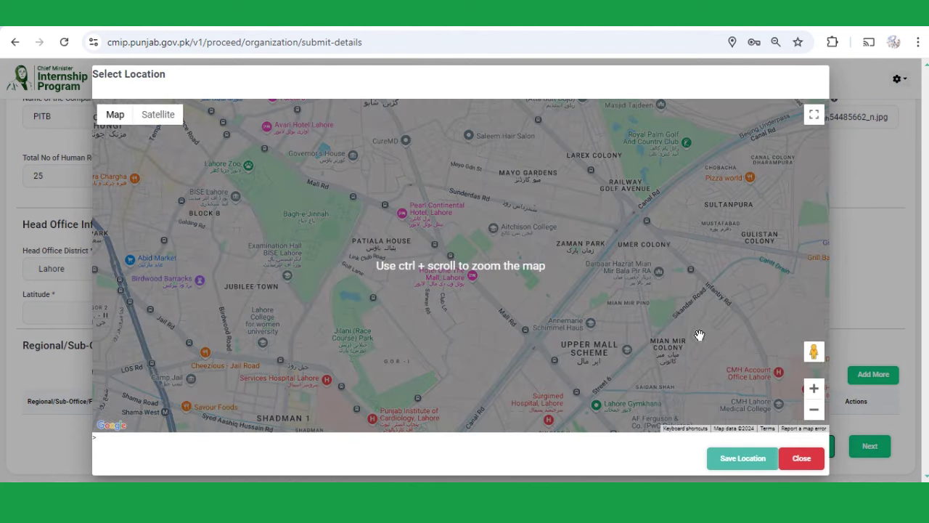
left_click(810, 410)
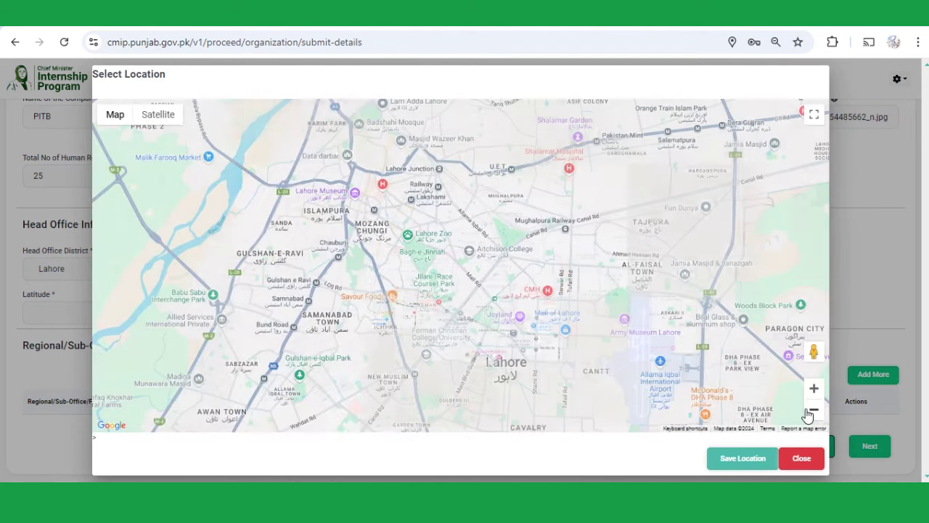
left_click(811, 410)
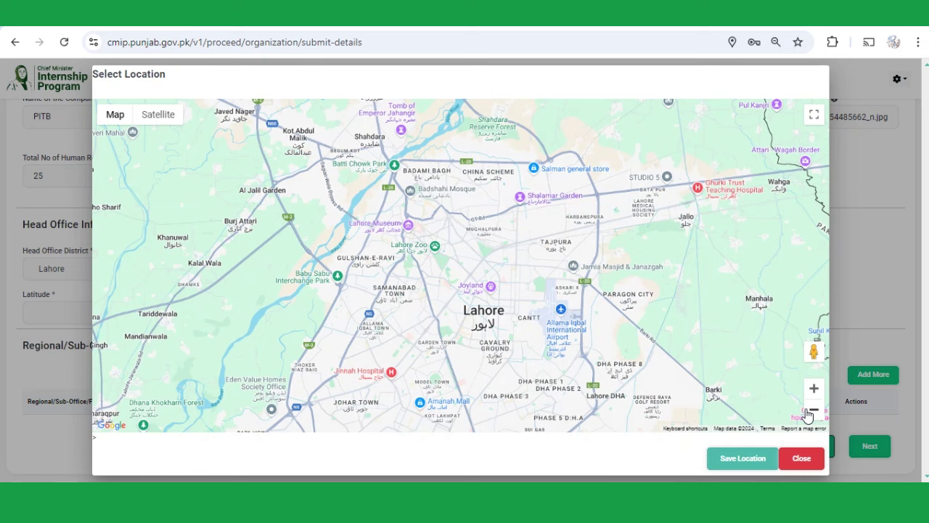
left_click(813, 390)
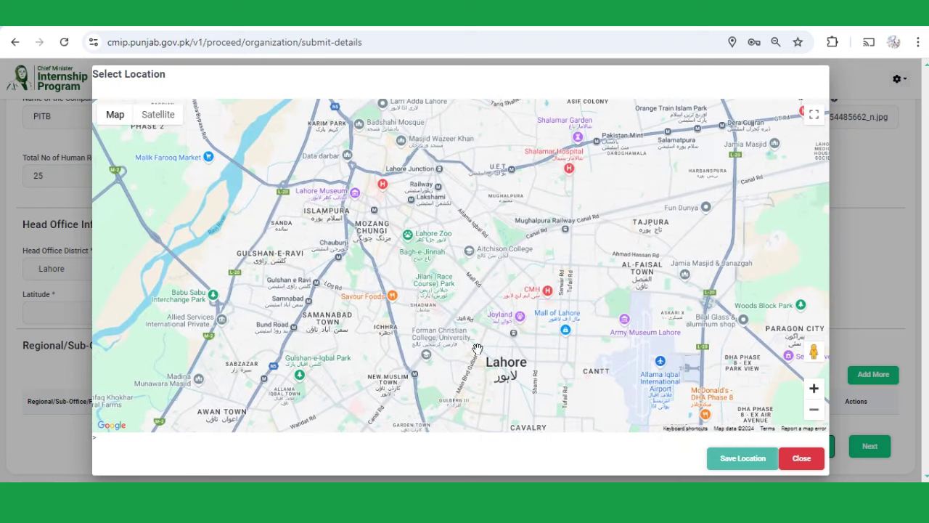
left_click_drag(462, 375, 411, 225)
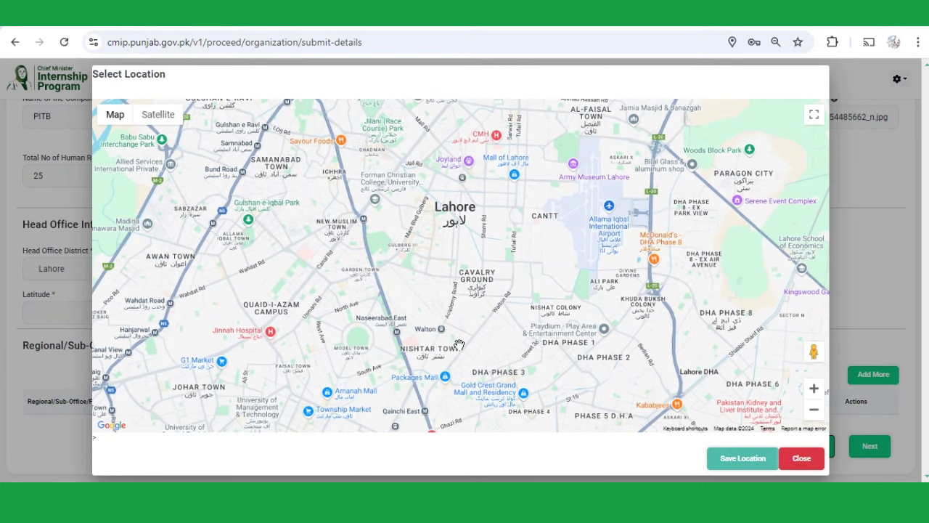
left_click_drag(474, 317, 480, 215)
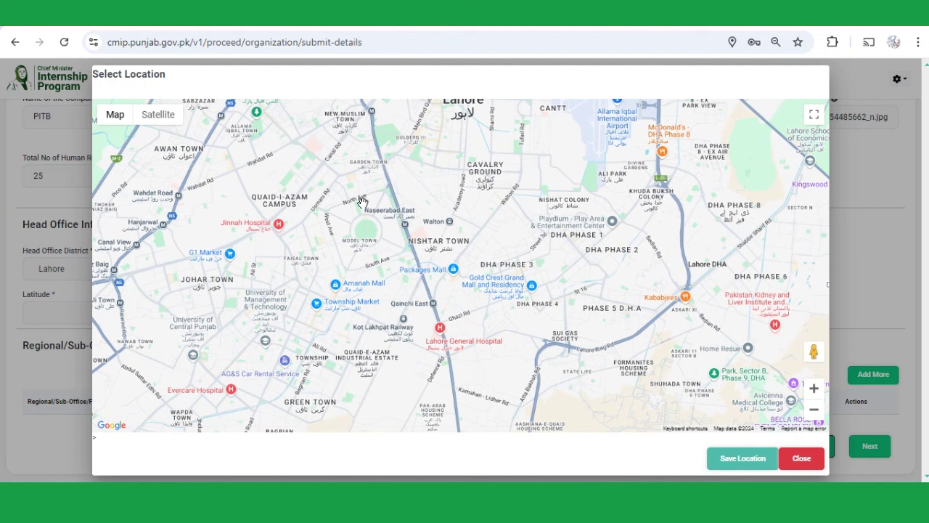
left_click(363, 201)
left_click(720, 460)
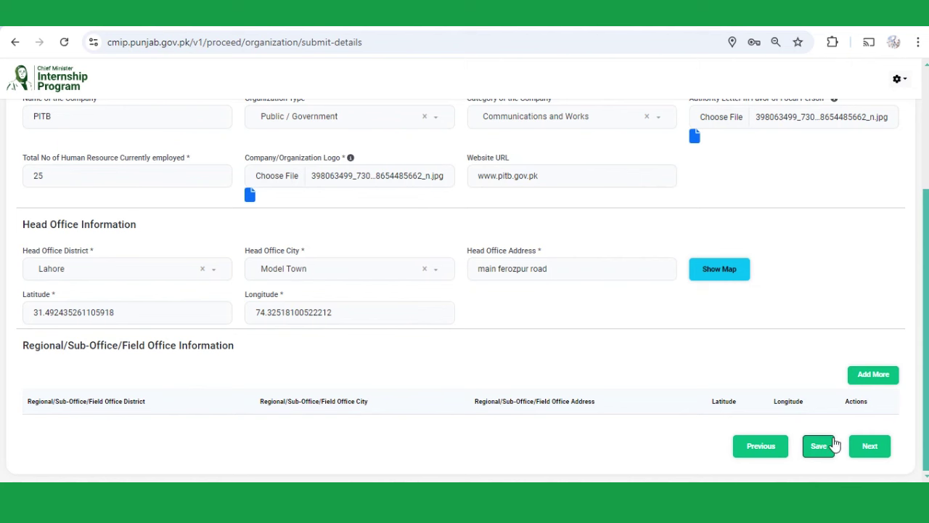
- Save the company information with the head office coordinates and acknowledge the success message
left_click(818, 451)
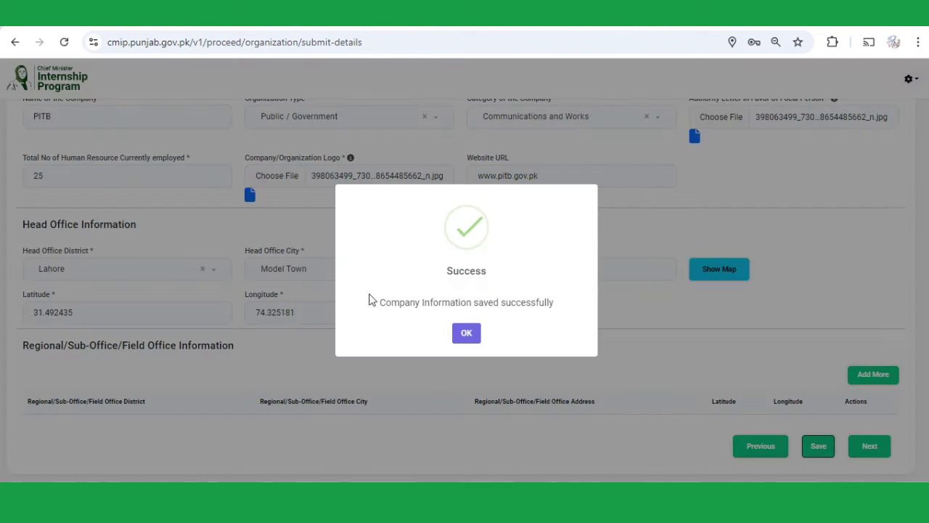
left_click(467, 336)
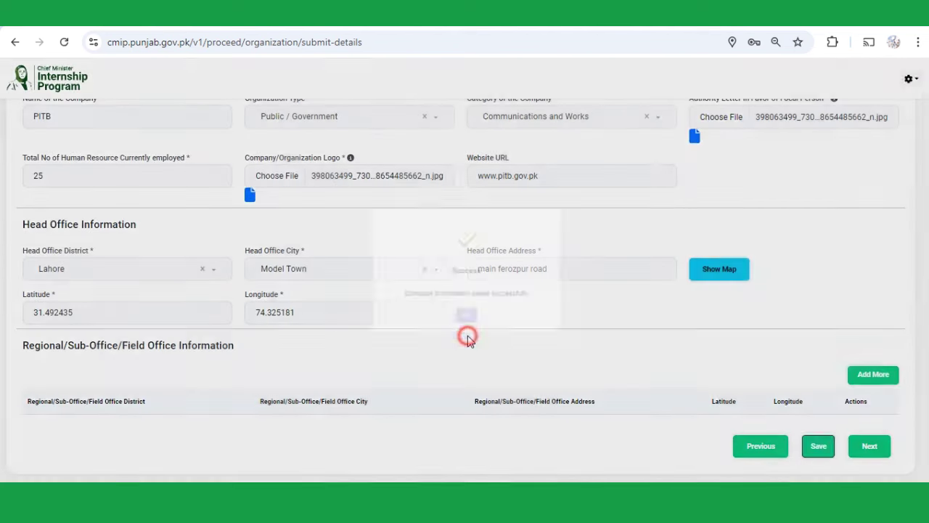
scroll(468, 338, "down", 3)
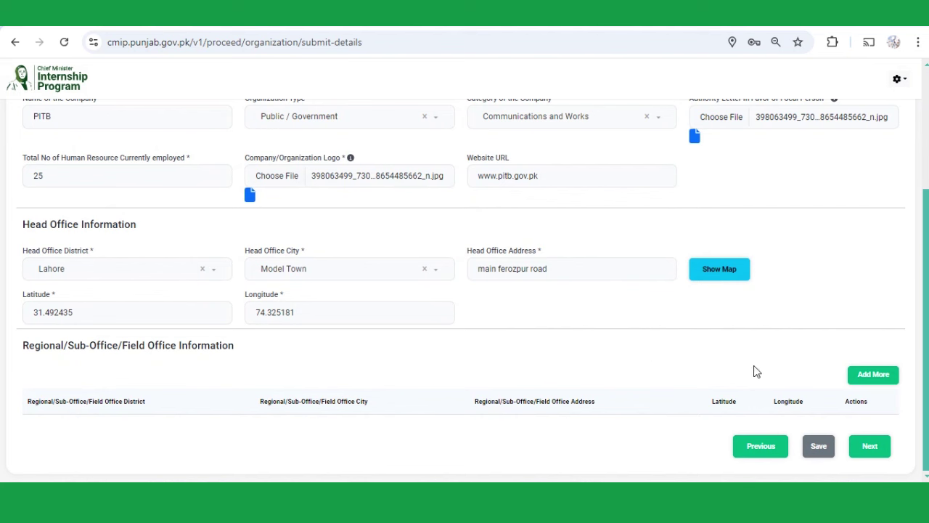
- Add a regional office entry with Sheikhupura district and Muridke city, ready for its address
left_click(862, 378)
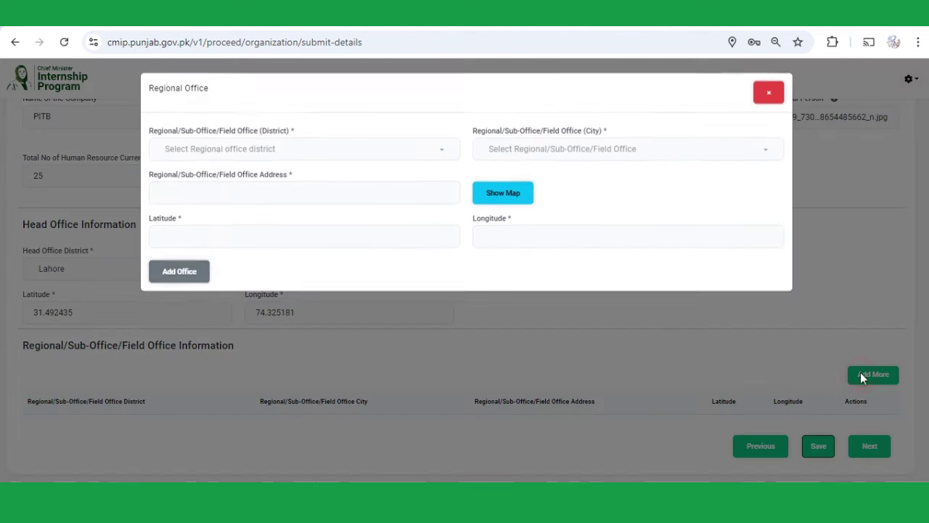
left_click(276, 150)
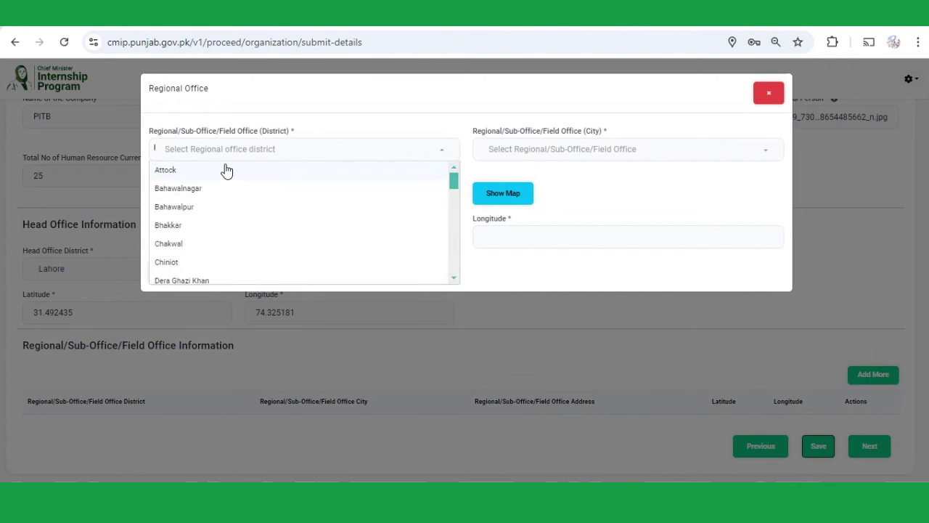
type("sheik")
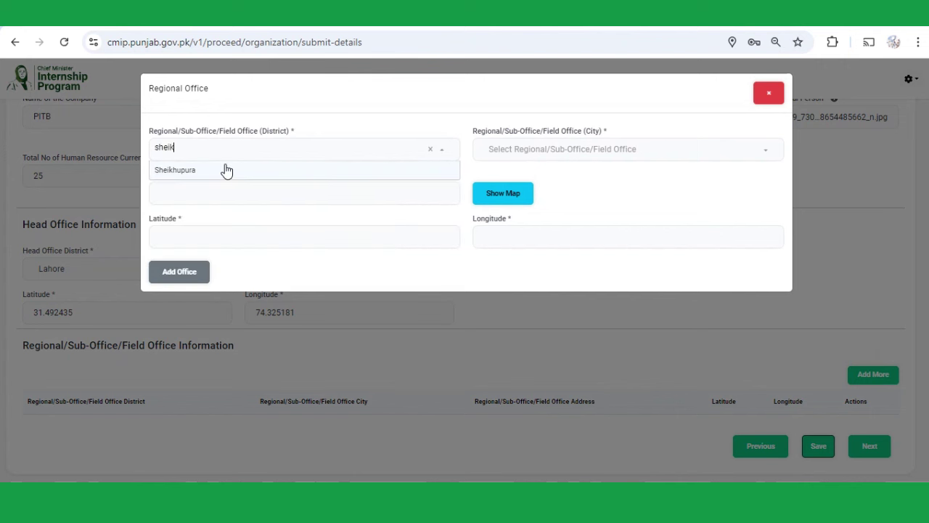
left_click(227, 170)
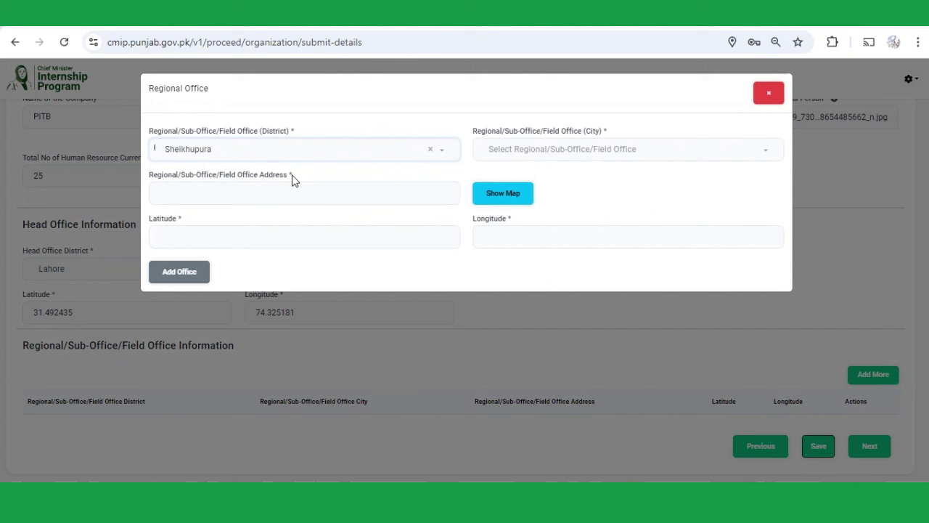
left_click(505, 153)
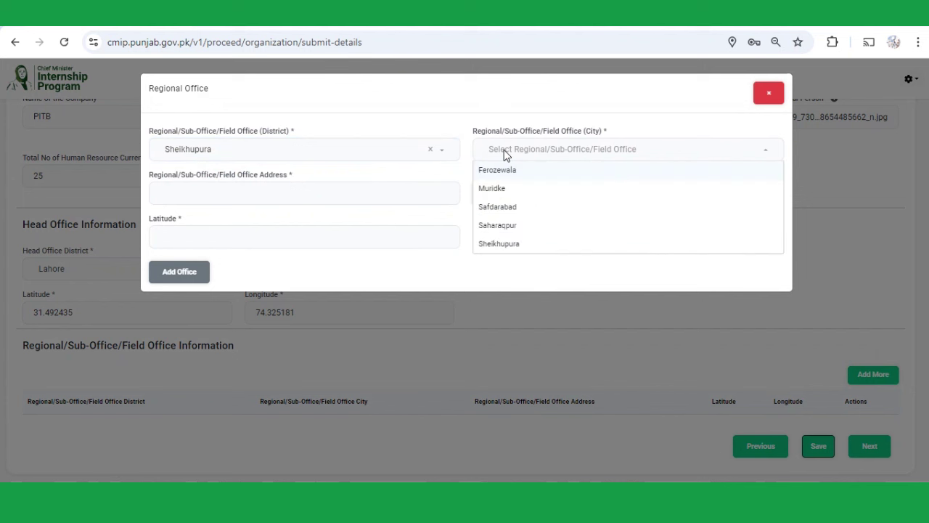
left_click(519, 196)
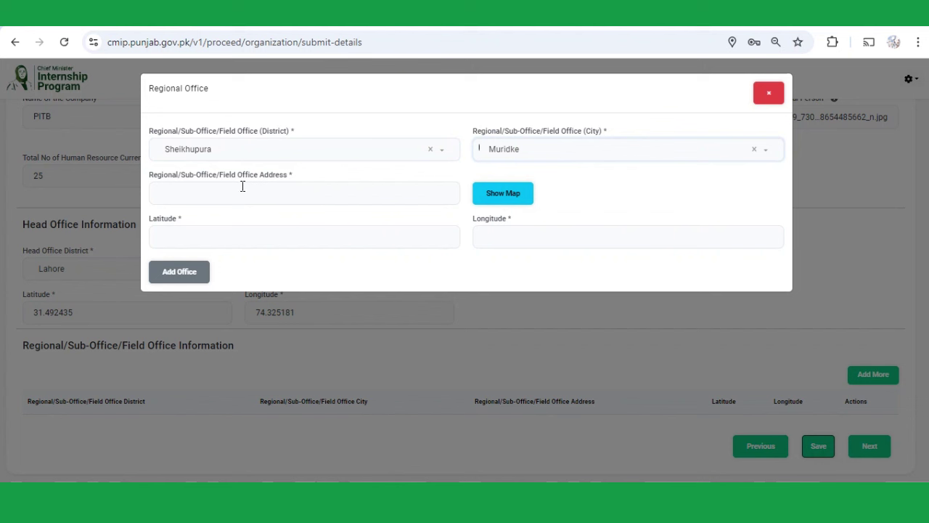
left_click(245, 189)
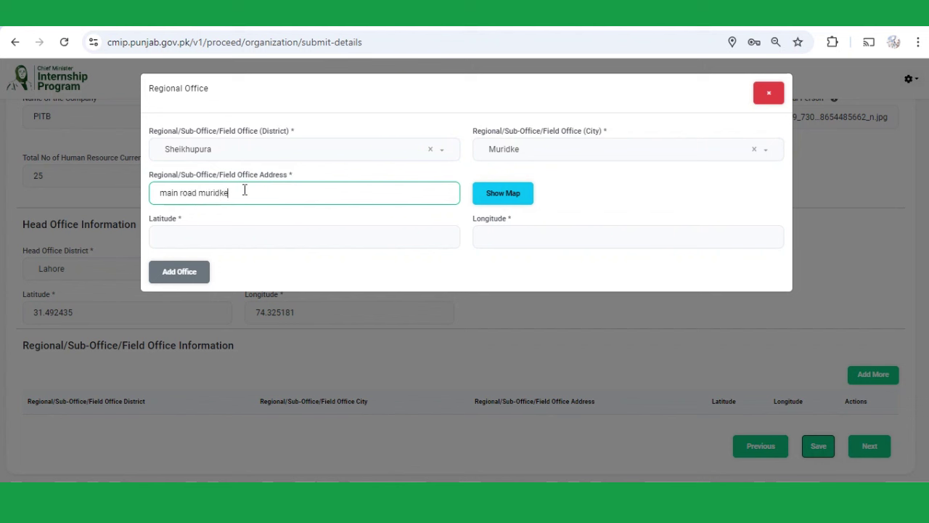
- Pin the Muridke office north of Lahore on the map, saving latitude 31.653117 and longitude 74.248391
left_click(498, 202)
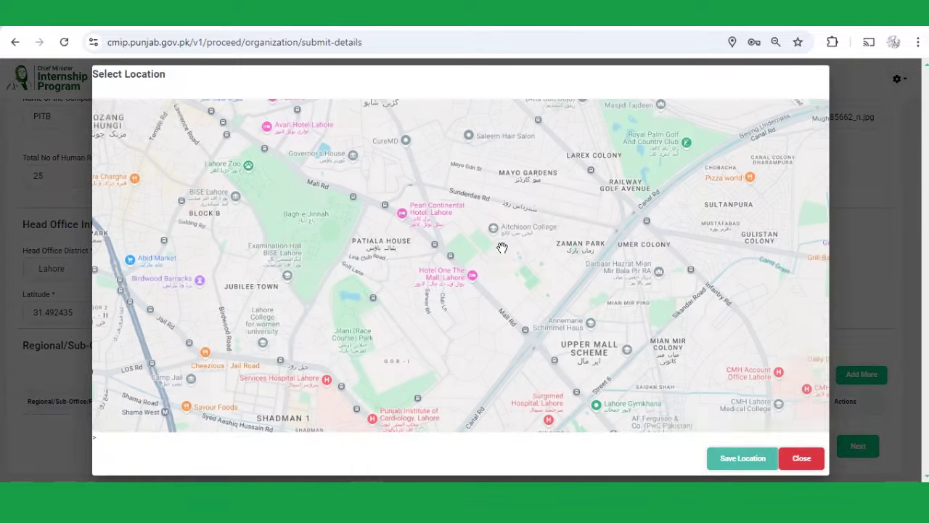
left_click(813, 410)
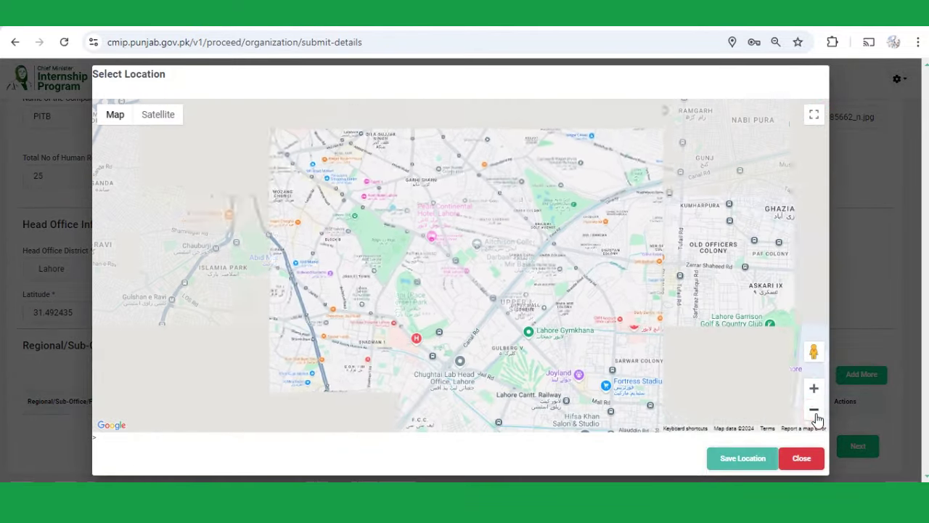
left_click(813, 409)
left_click(813, 409)
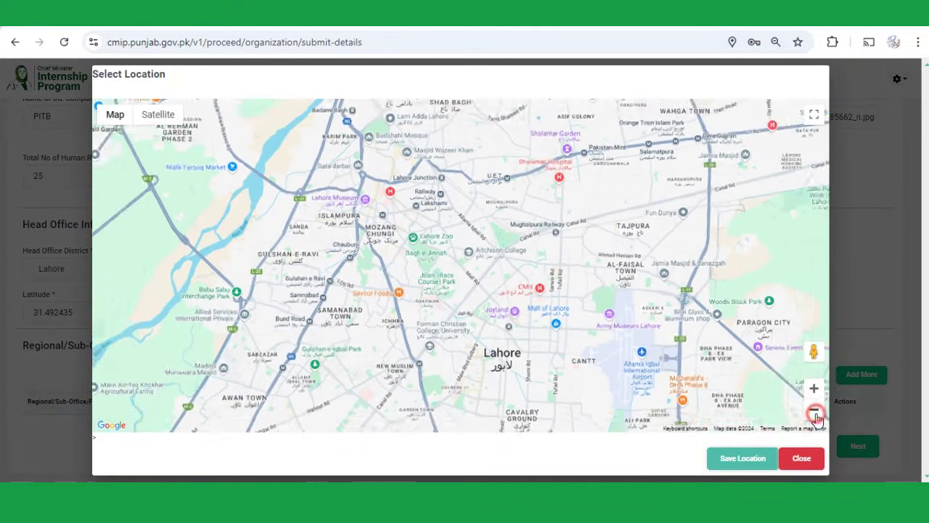
left_click_drag(495, 158, 520, 273)
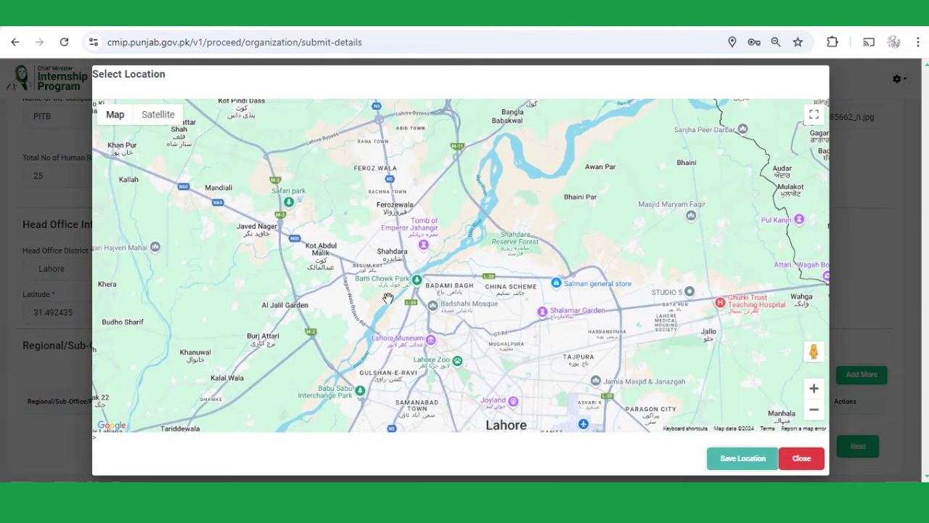
mouse_move(356, 197)
left_mouse_down()
mouse_move(358, 249)
mouse_move(344, 298)
mouse_move(375, 268)
mouse_move(393, 214)
left_mouse_up()
left_click(384, 224)
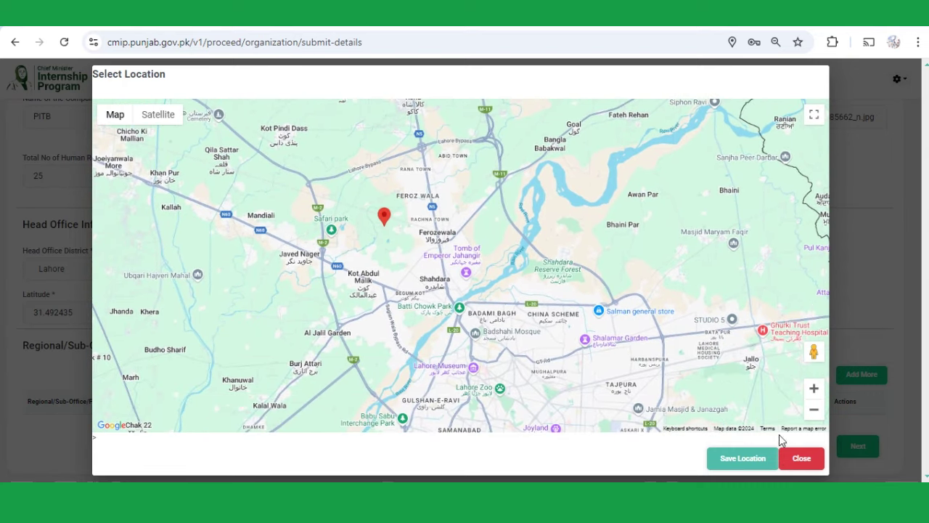
left_click(743, 464)
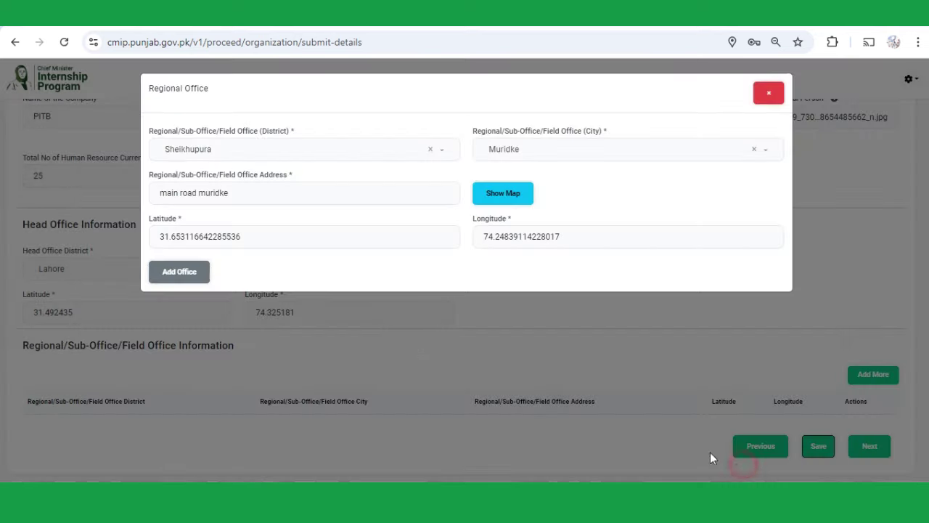
- Add the Sheikhupura–Muridke office to the regional offices table
left_click(186, 280)
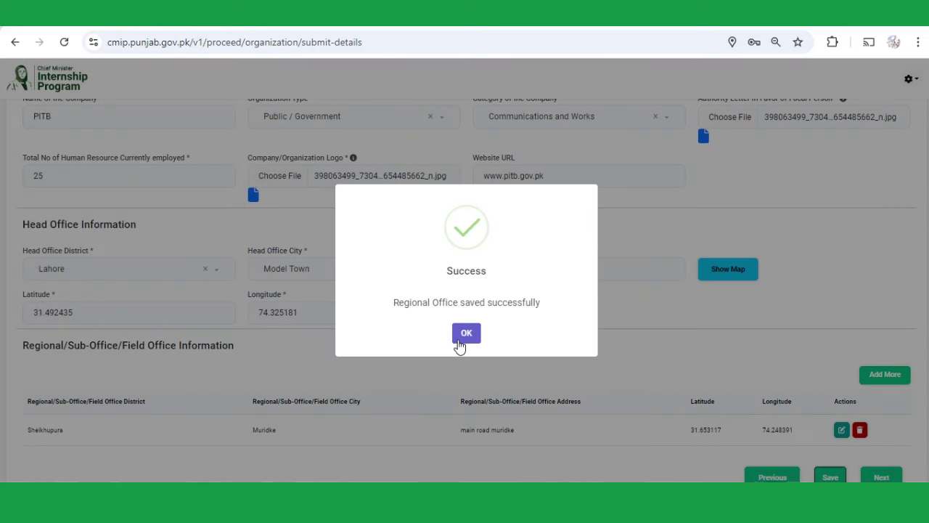
left_click(465, 341)
scroll(712, 441, "down", 1)
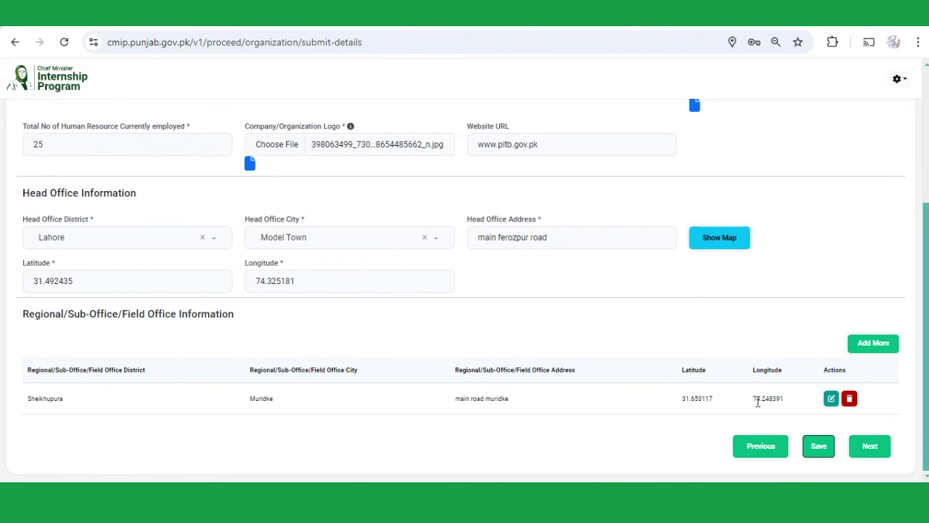
- Save the company information and continue to the next section
left_click(819, 448)
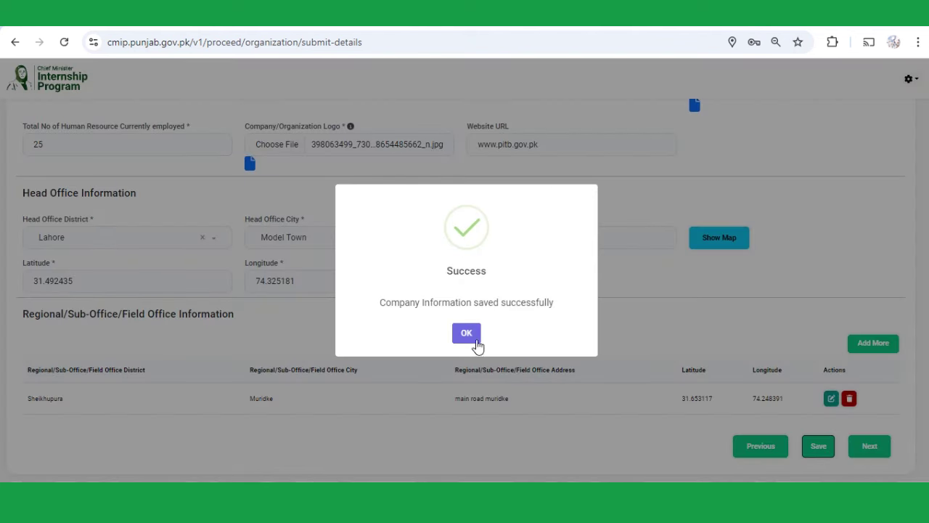
left_click(468, 334)
left_click(860, 455)
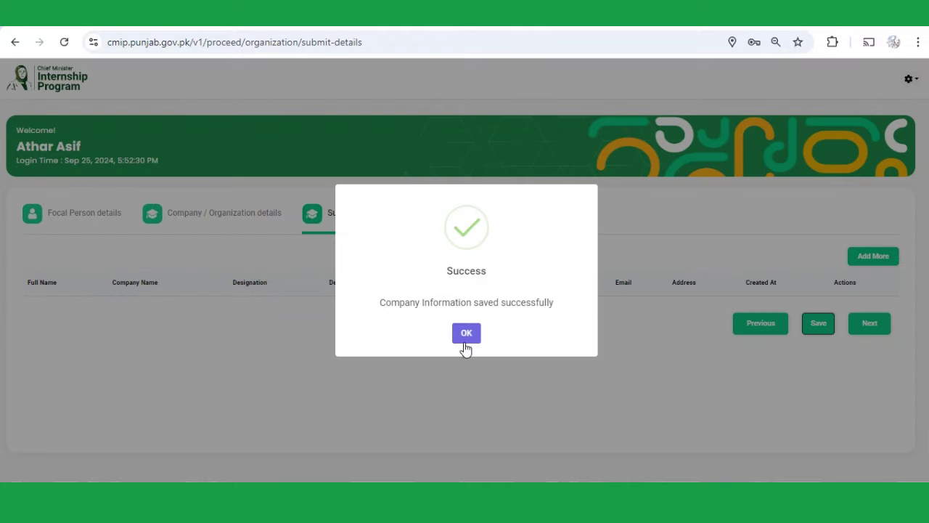
- Set the organization type to Private and the company category to Construction
left_click(466, 337)
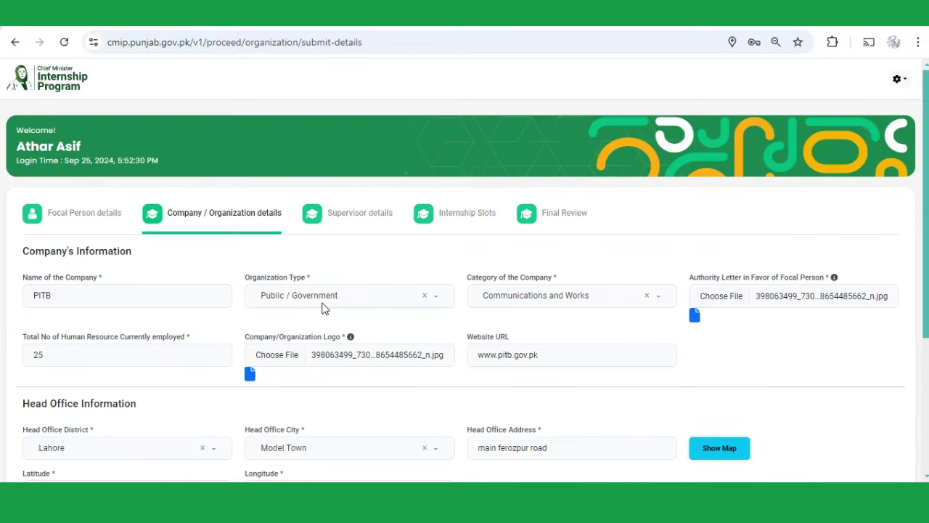
left_click(324, 305)
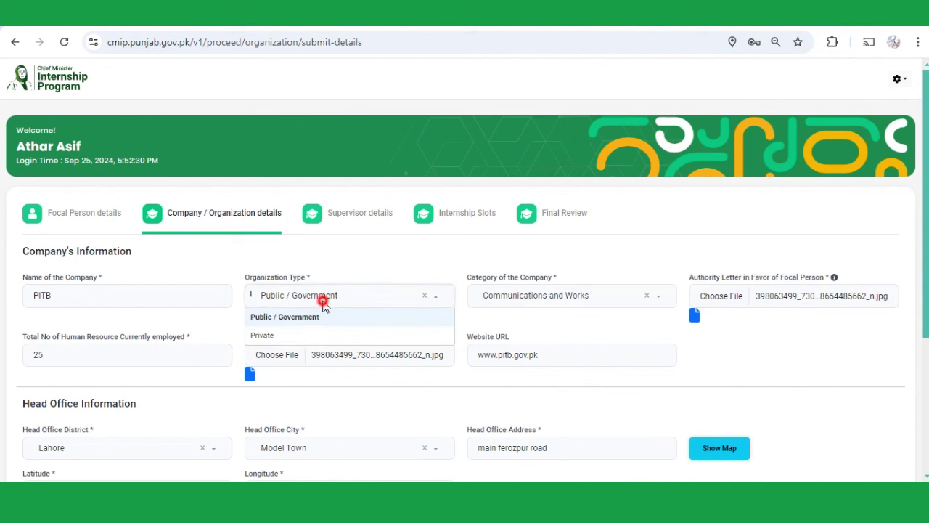
left_click(281, 343)
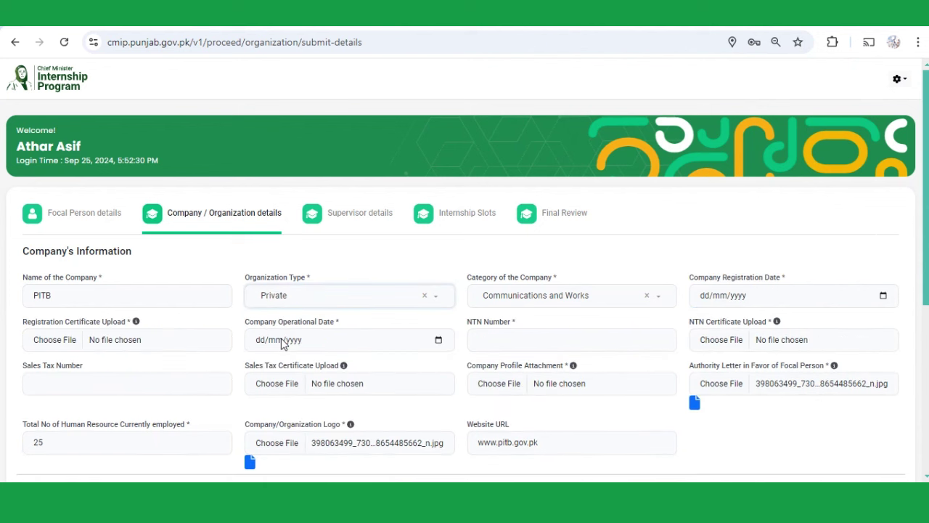
left_click(558, 307)
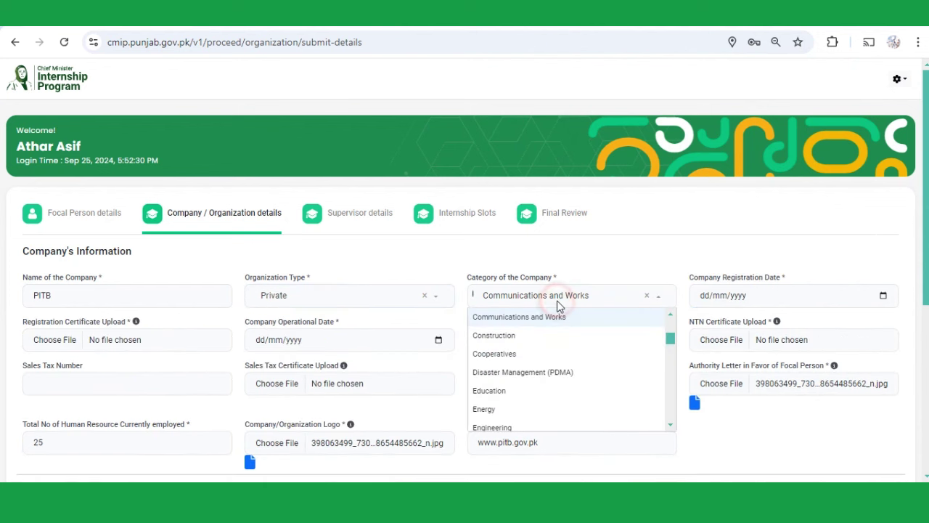
left_click(521, 338)
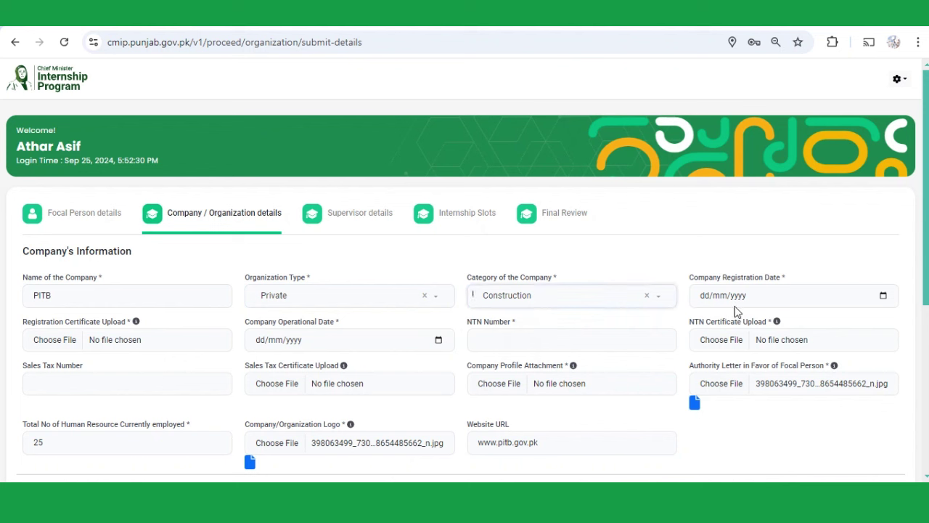
- Set the company registration date to 19/02/2018
left_click(884, 295)
left_click(745, 397)
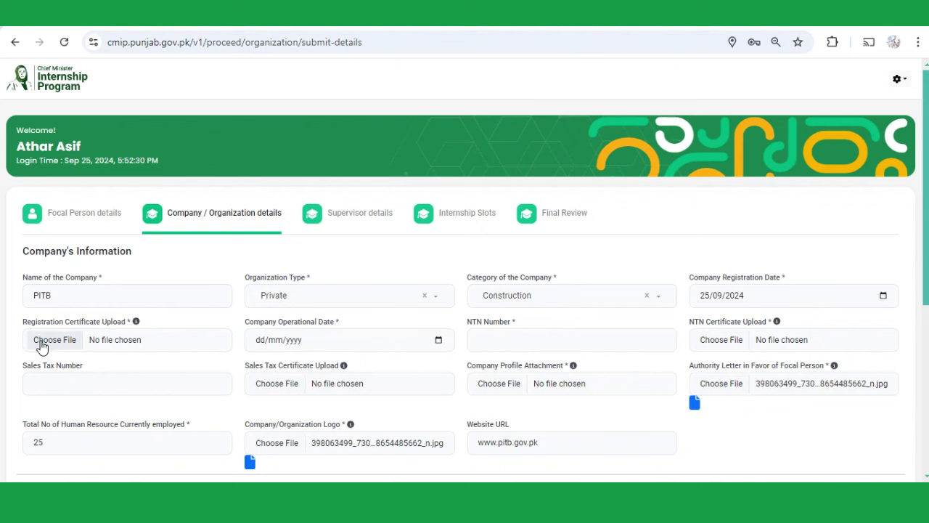
left_click(883, 296)
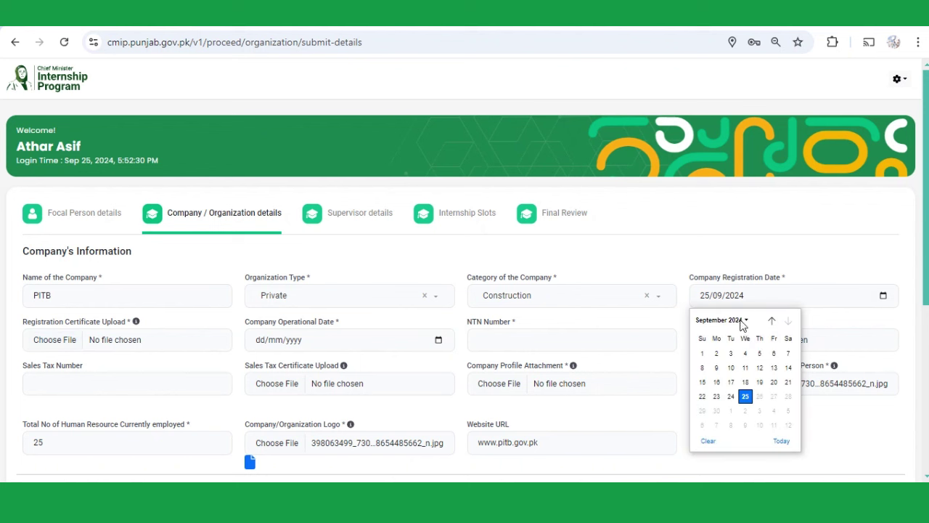
left_click(743, 321)
scroll(739, 361, "up", 2)
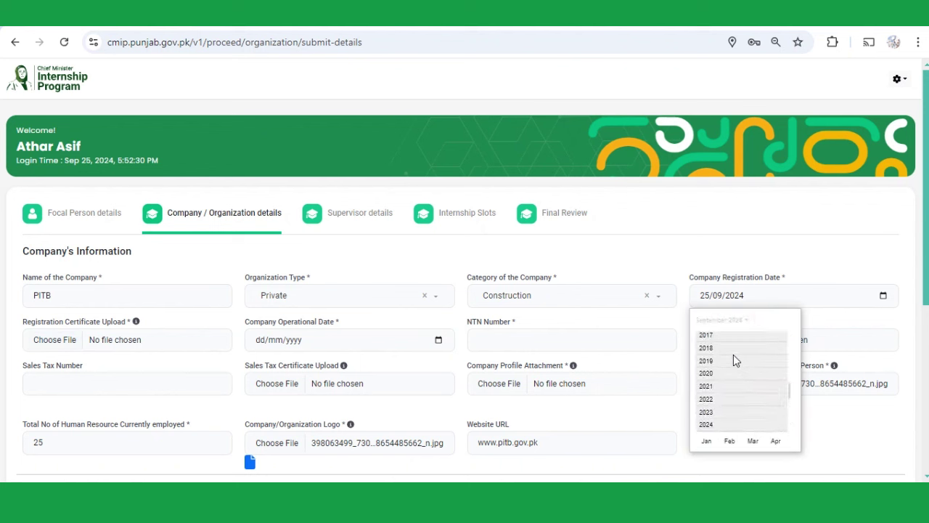
left_click(728, 352)
left_click(730, 354)
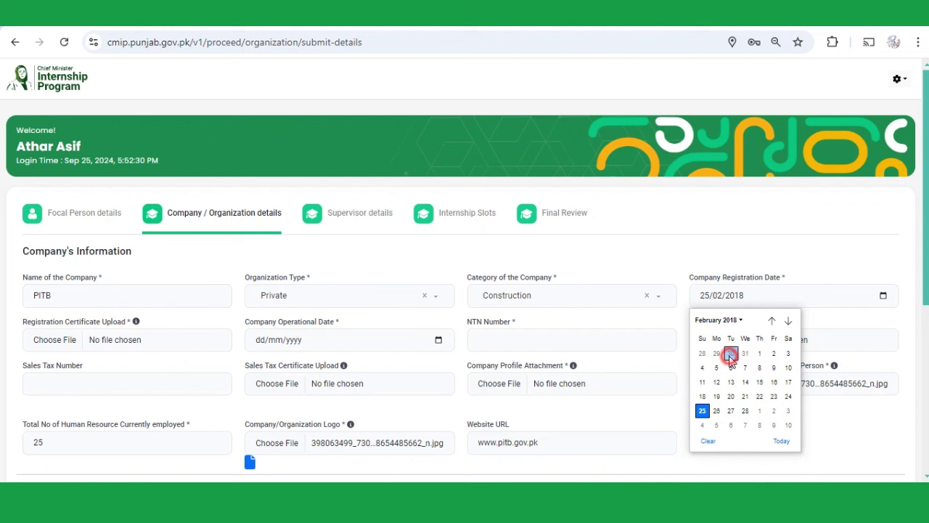
left_click(715, 396)
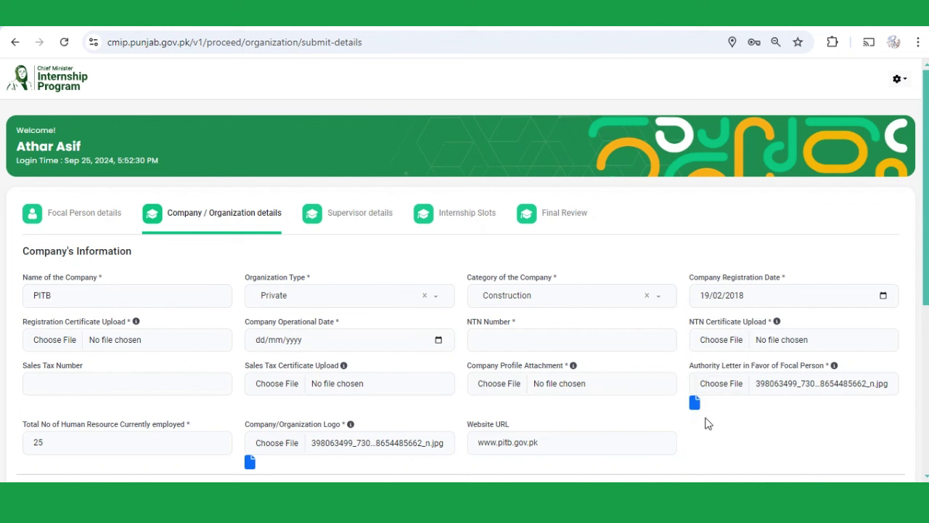
- Attach the registration certificate image from the test folder
left_click(54, 339)
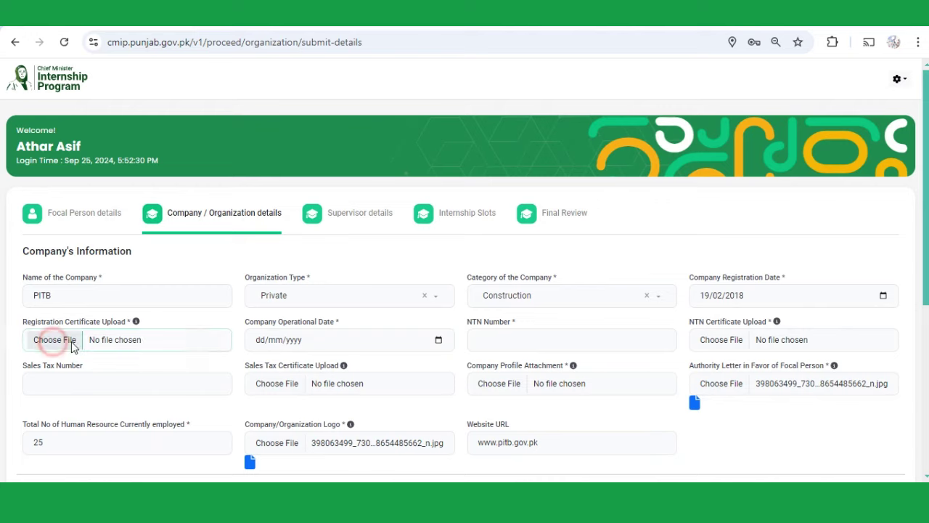
left_click(265, 151)
double_click(266, 150)
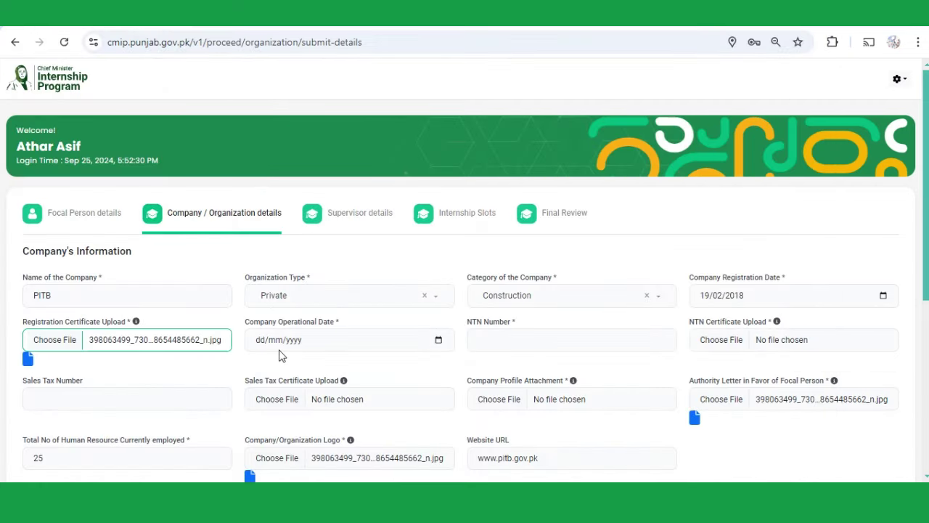
- Set the company operational date to 25/02/2022
left_click(335, 343)
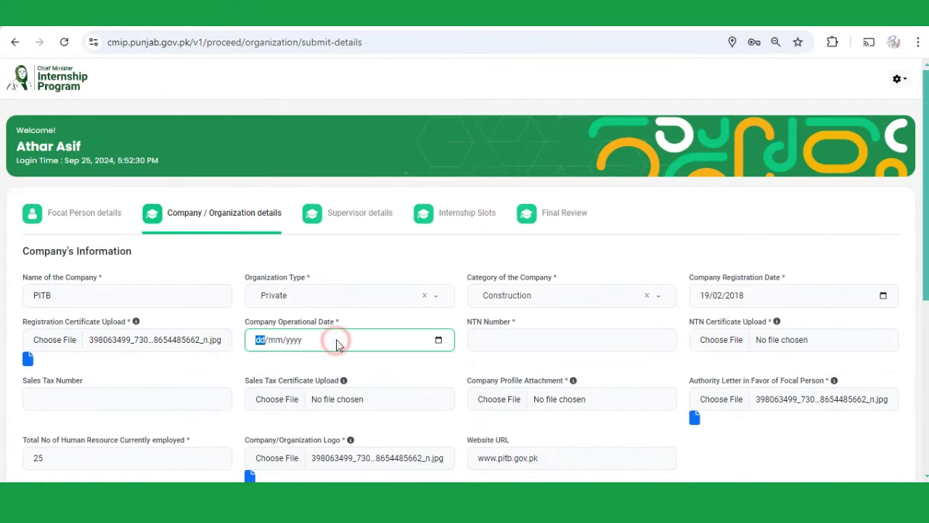
left_click(437, 341)
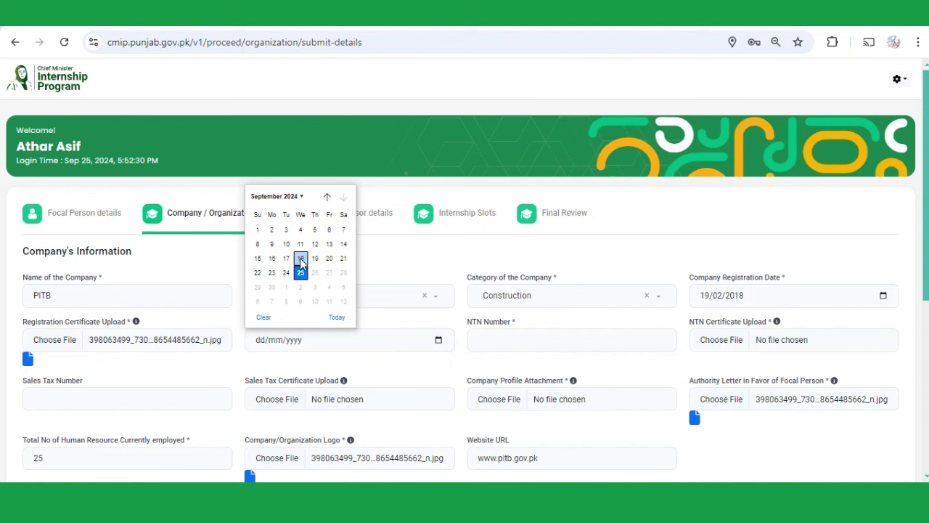
left_click(283, 198)
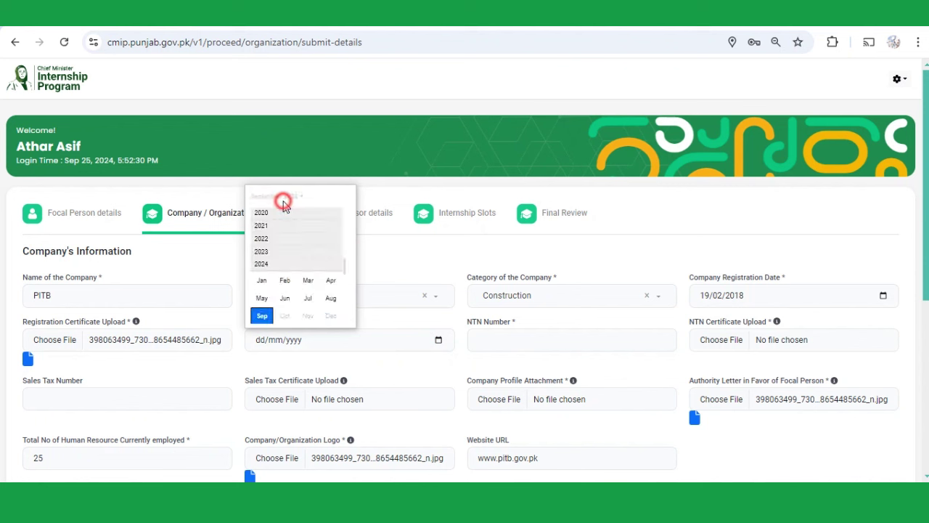
left_click(259, 238)
left_click(284, 253)
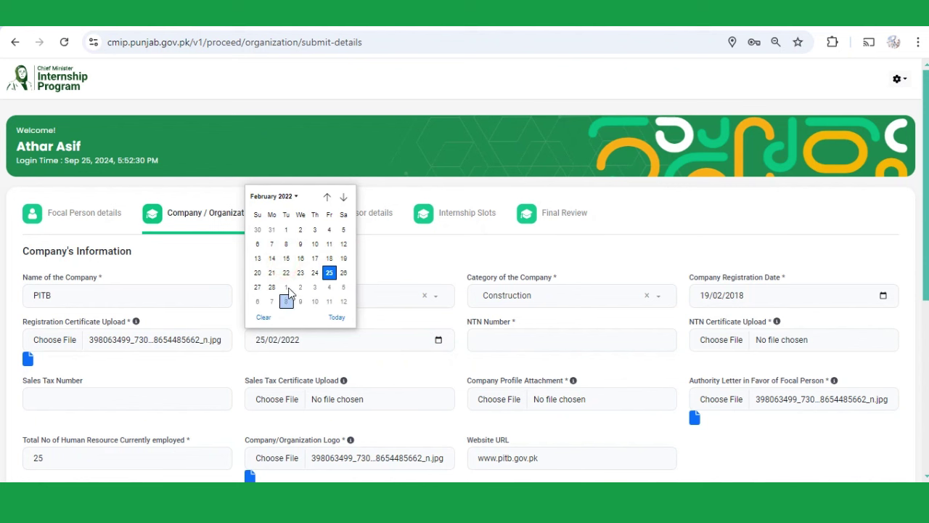
left_click(329, 272)
- Fill the NTN and Sales Tax numbers, attaching an image certificate for each
left_click(523, 341)
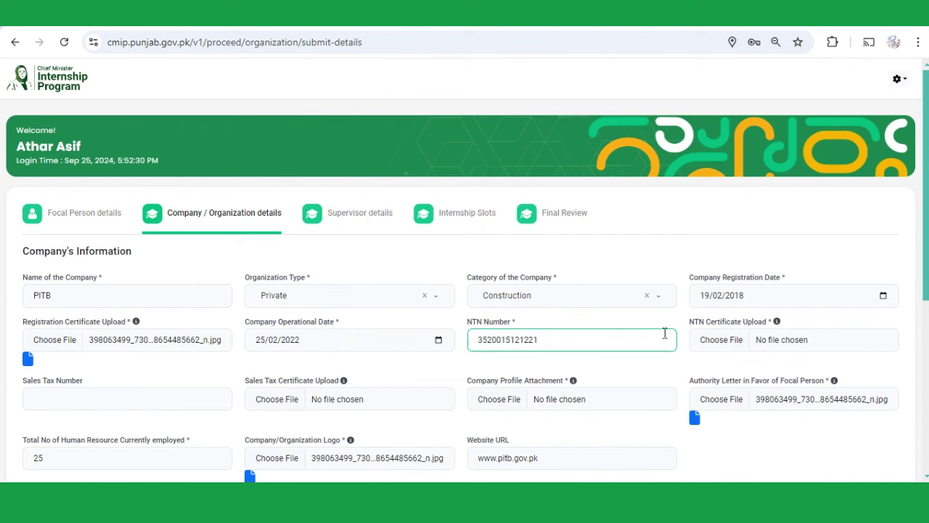
left_click(712, 341)
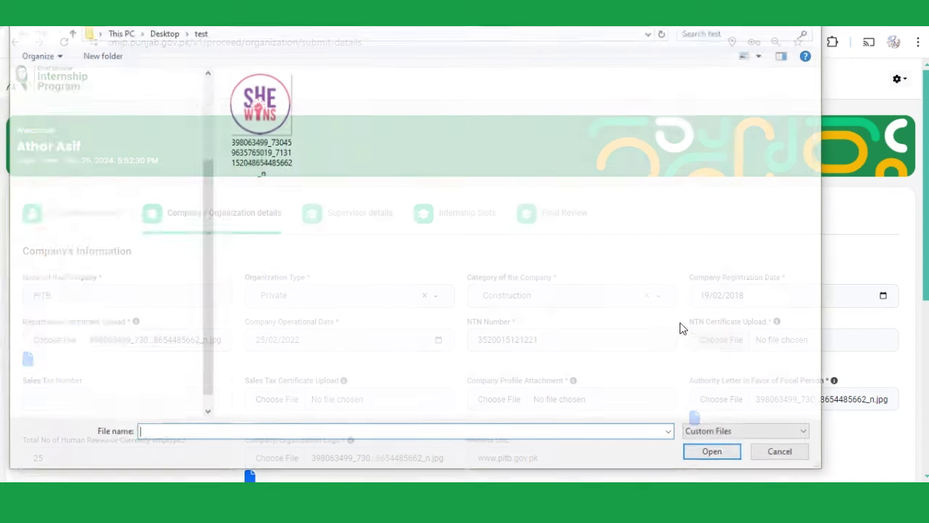
double_click(268, 173)
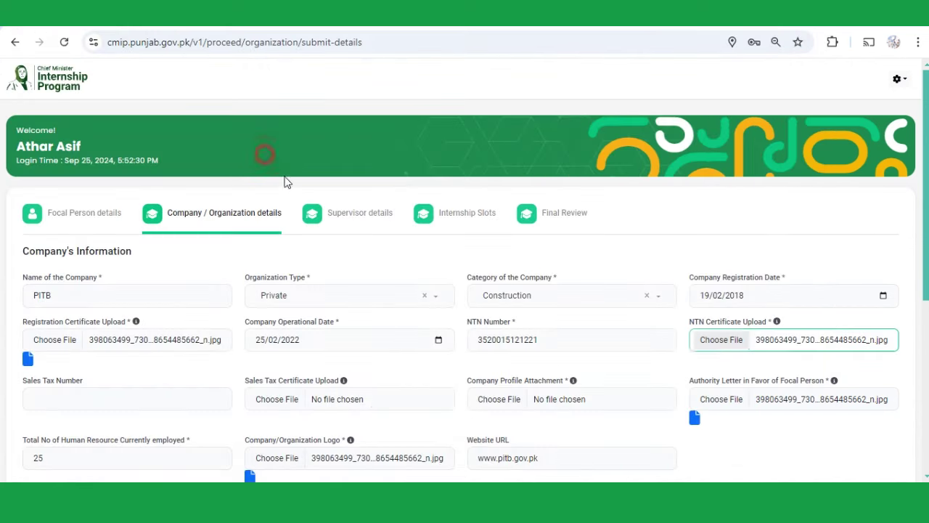
left_click(102, 406)
scroll(168, 411, "down", 1)
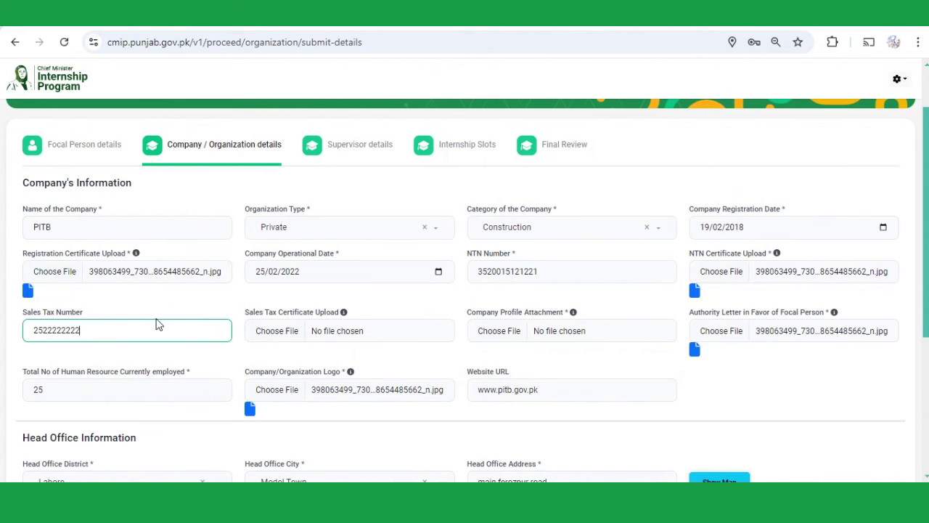
left_click(288, 332)
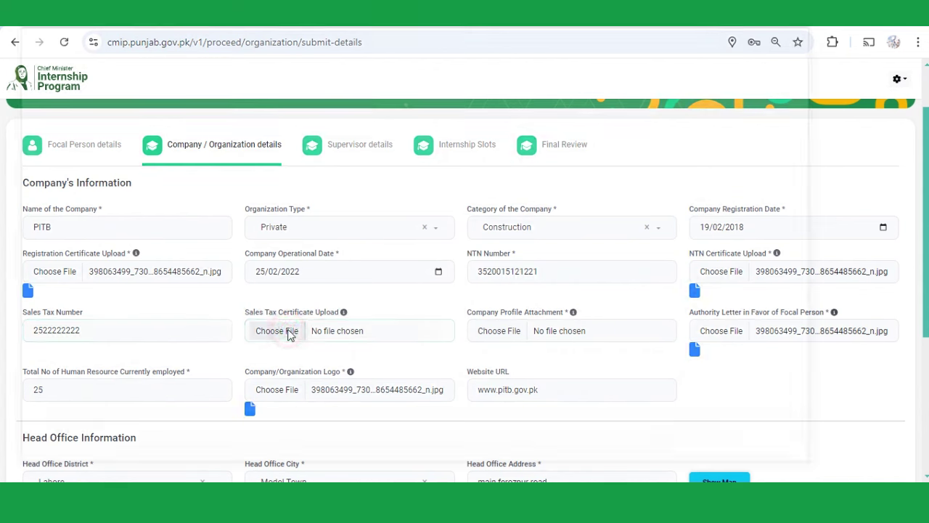
double_click(282, 164)
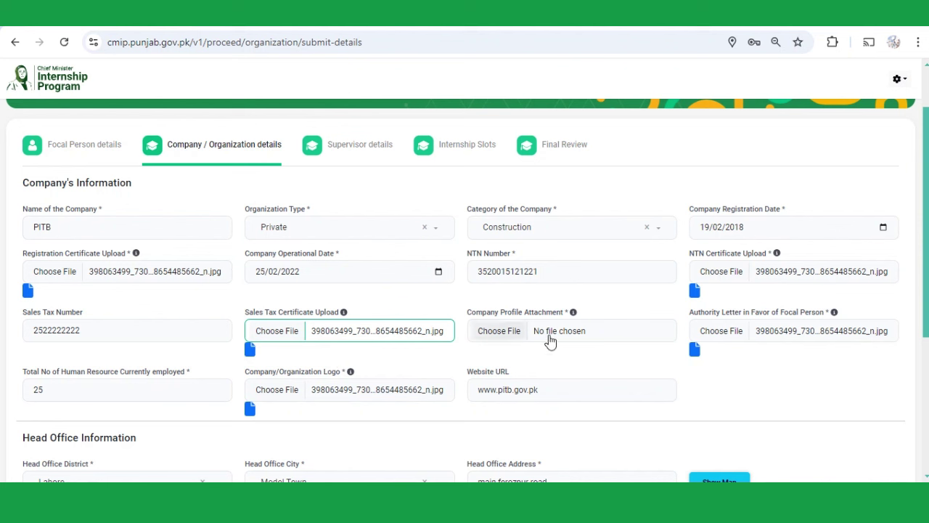
- Attach the company profile PDF and the authority letter image
left_click(328, 317)
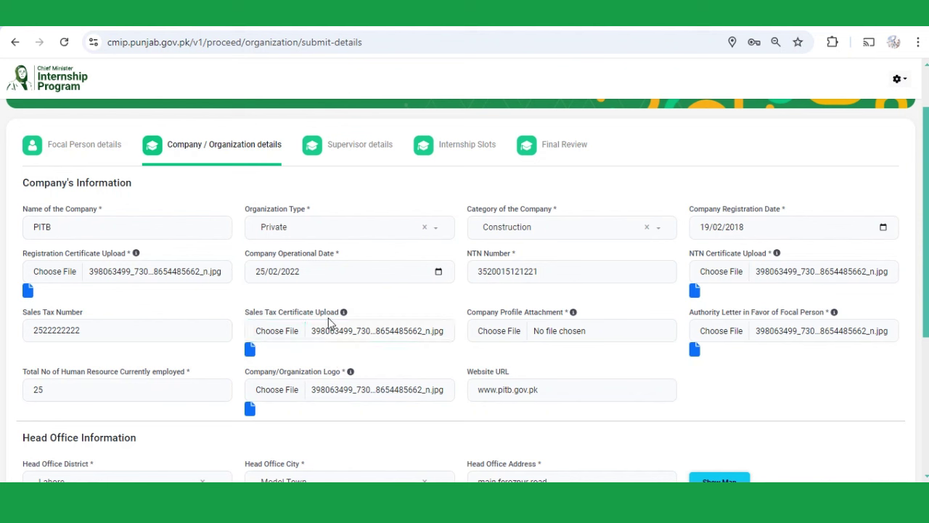
left_click(508, 332)
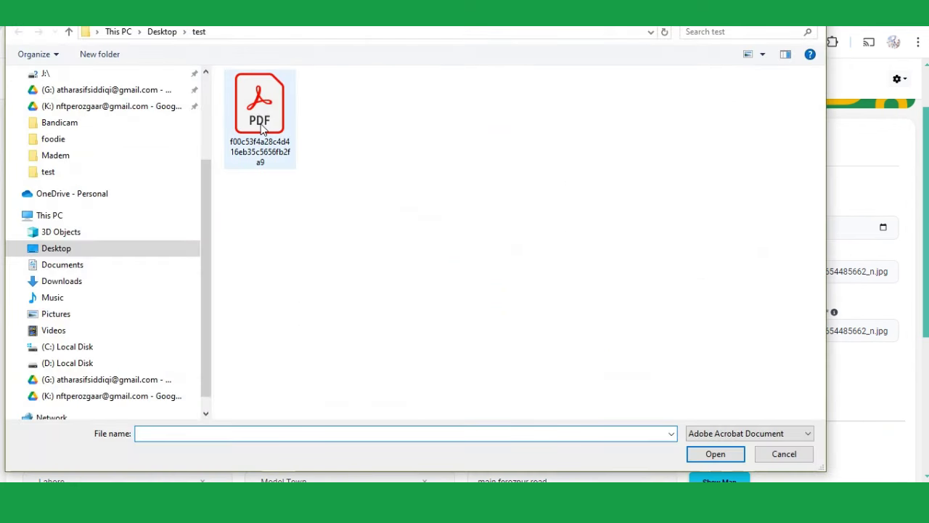
double_click(261, 127)
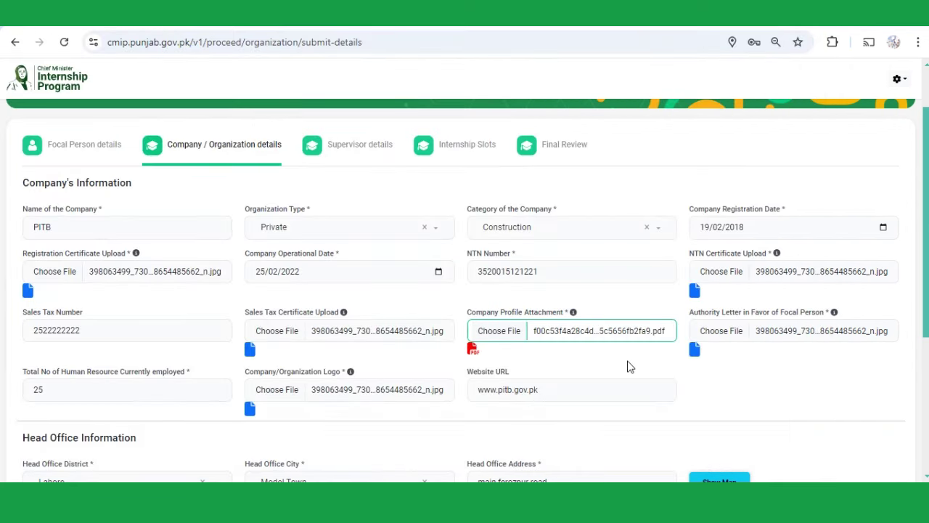
left_click(726, 334)
double_click(257, 133)
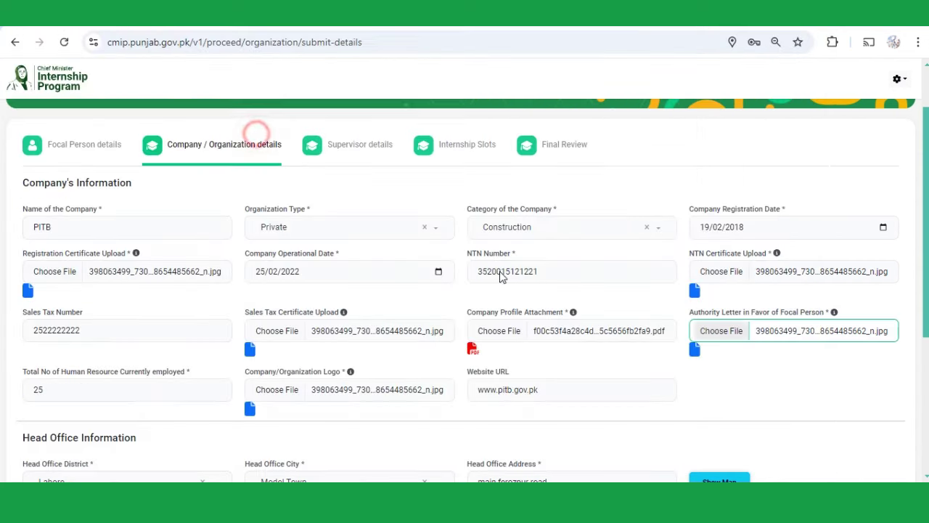
left_click(130, 389)
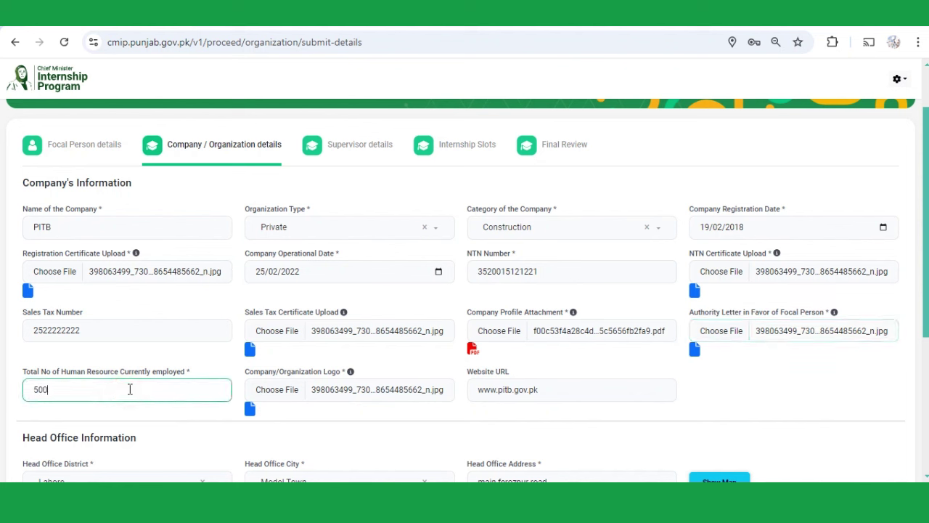
left_click(276, 389)
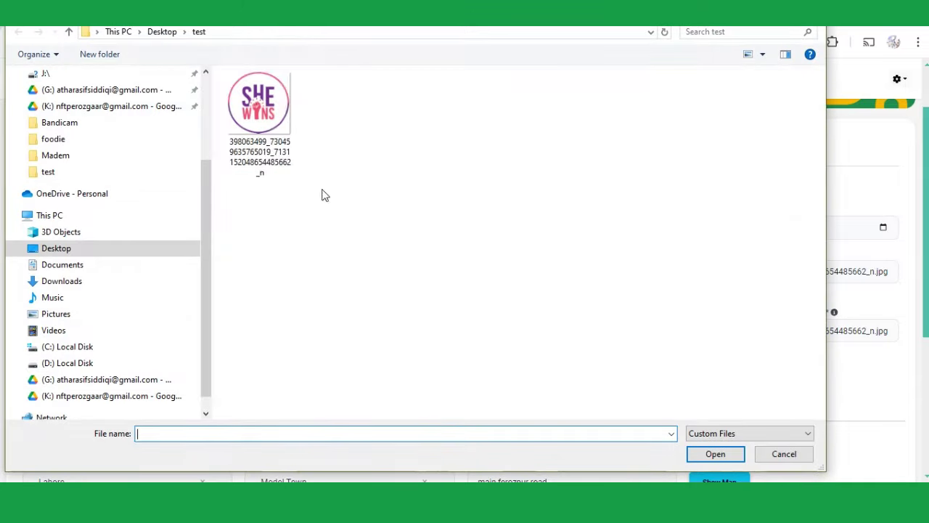
double_click(268, 145)
left_click(488, 391)
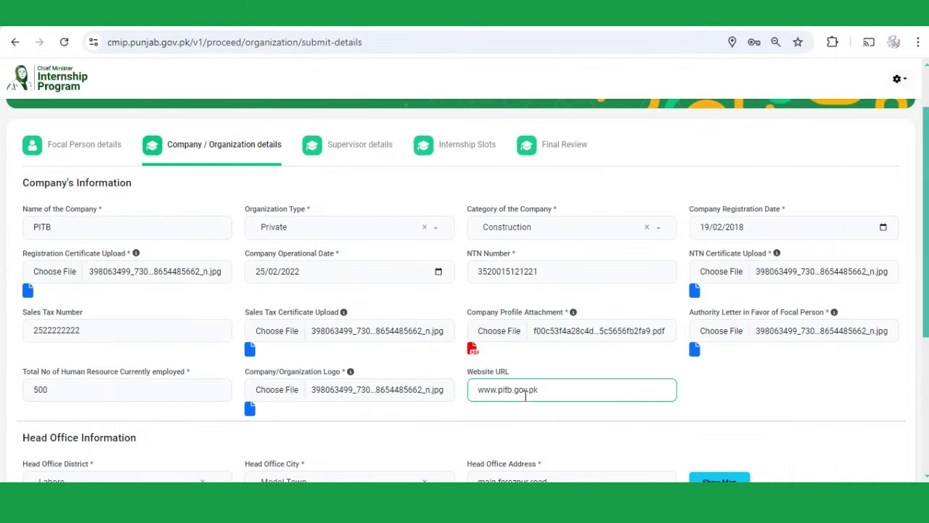
scroll(525, 396, "down", 1)
scroll(525, 396, "down", 2)
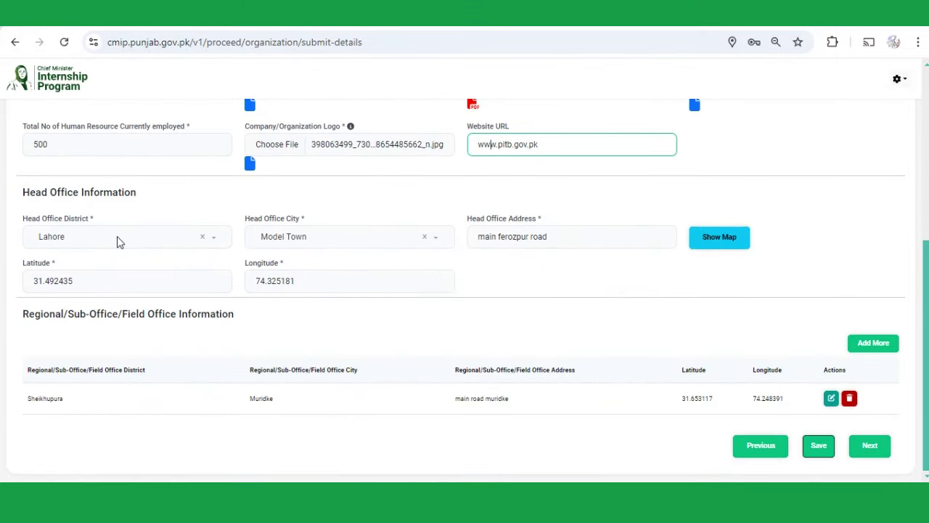
- Confirm the head office district is still Lahore, then save and acknowledge the success message
left_click(120, 242)
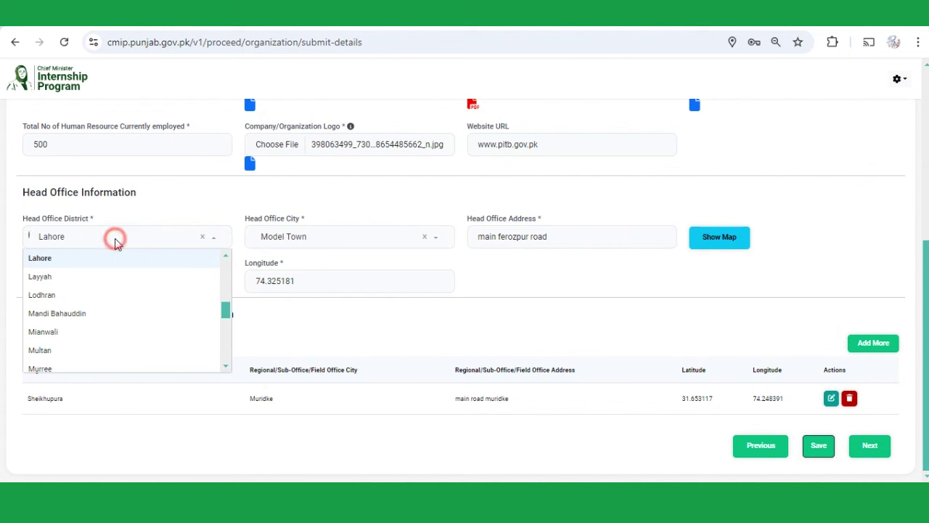
left_click(137, 218)
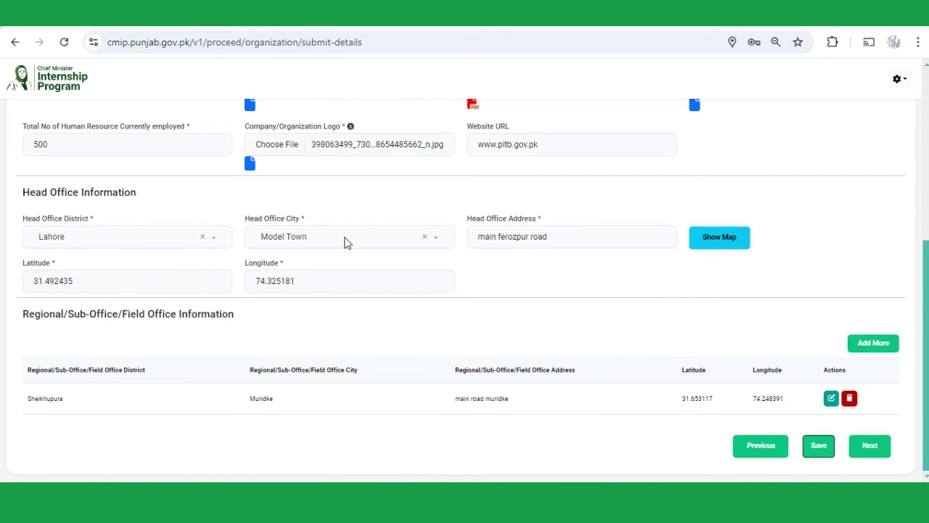
left_click(820, 455)
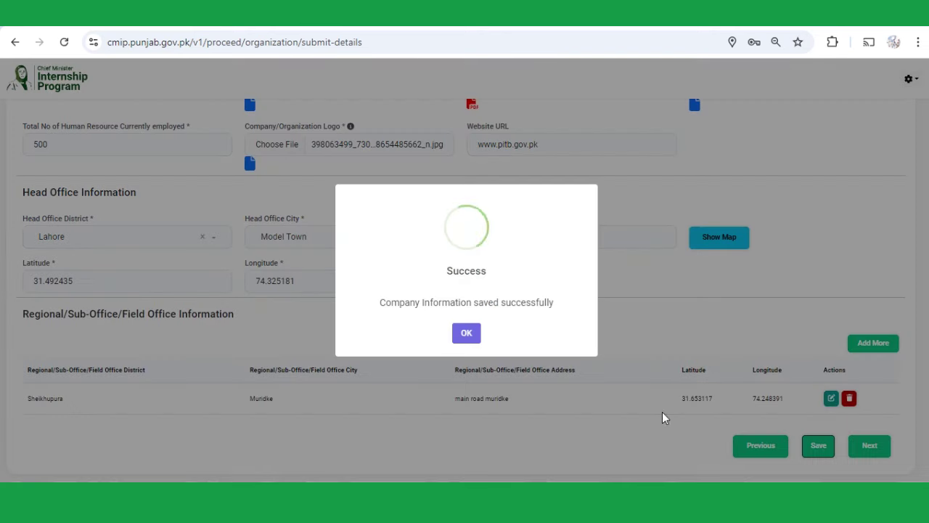
left_click(464, 334)
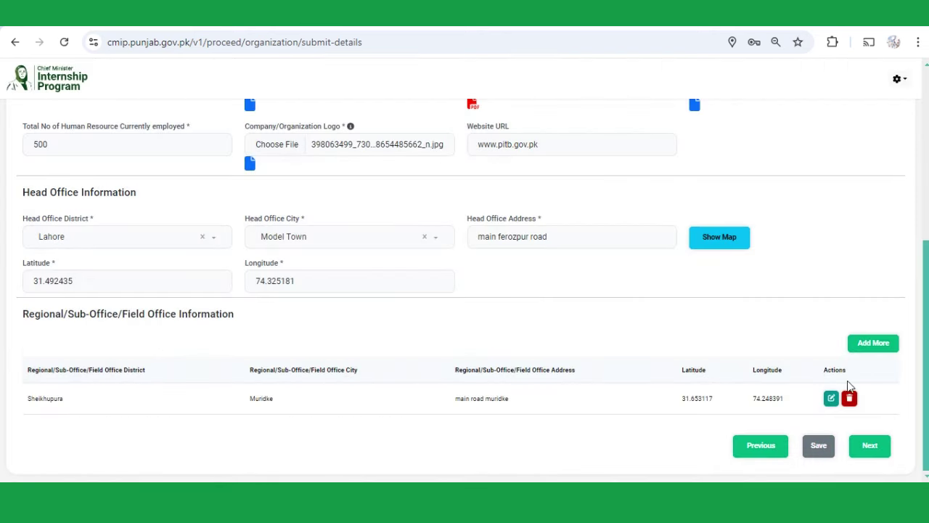
- Start another regional office in Kasur district, Chunian city, with address 'chunian address'
left_click(866, 350)
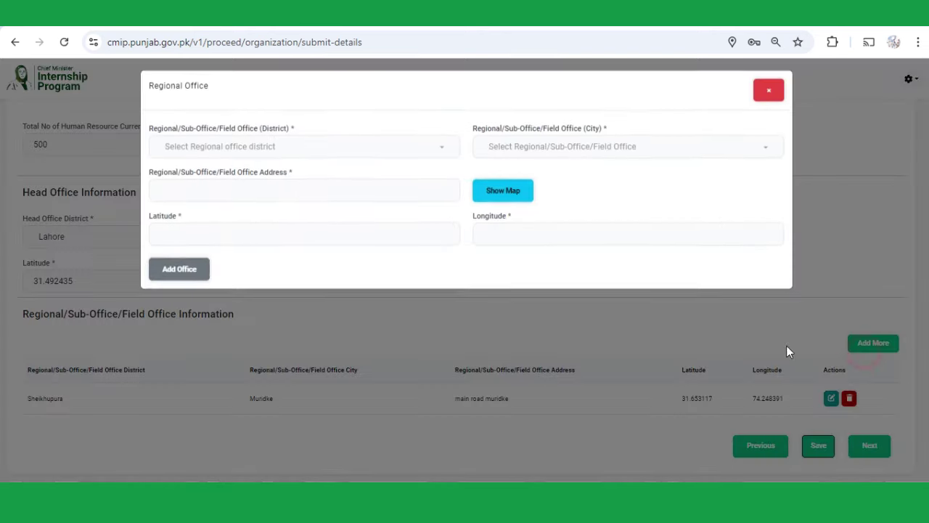
left_click(247, 151)
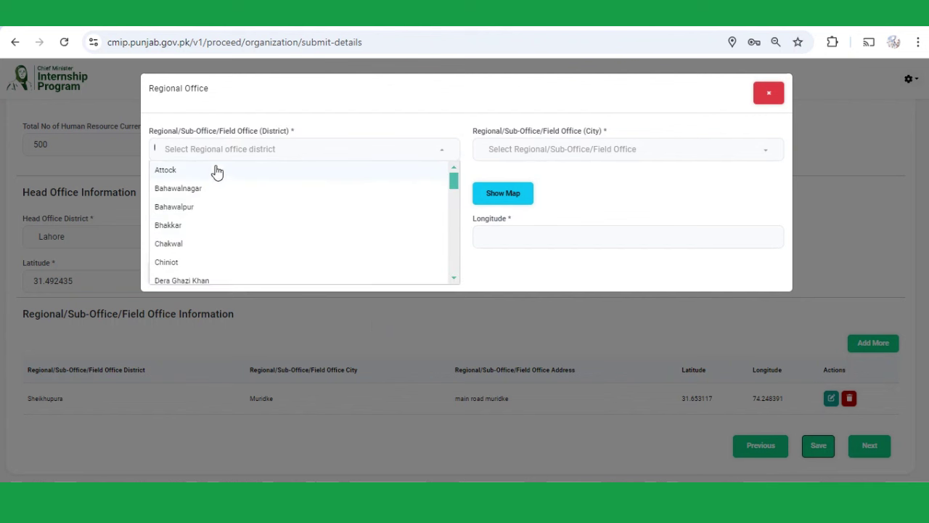
type("ka")
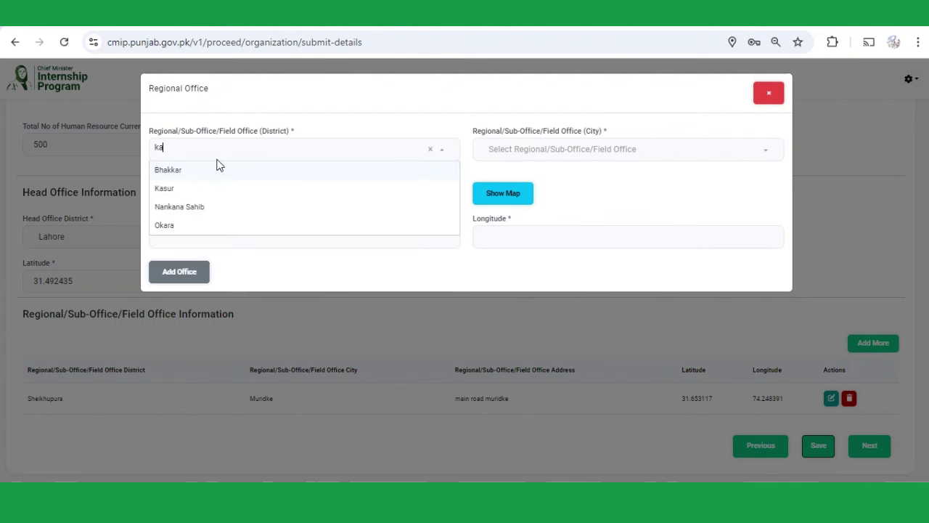
left_click(240, 191)
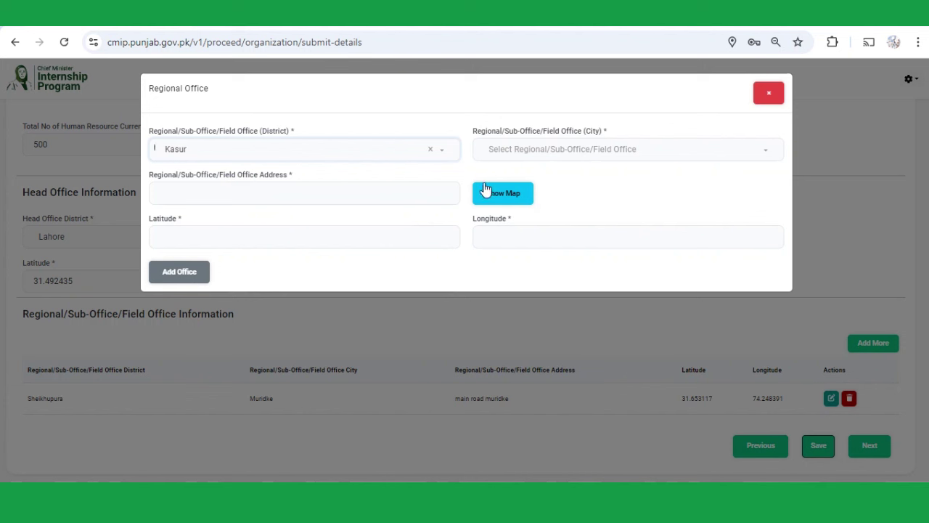
left_click(543, 158)
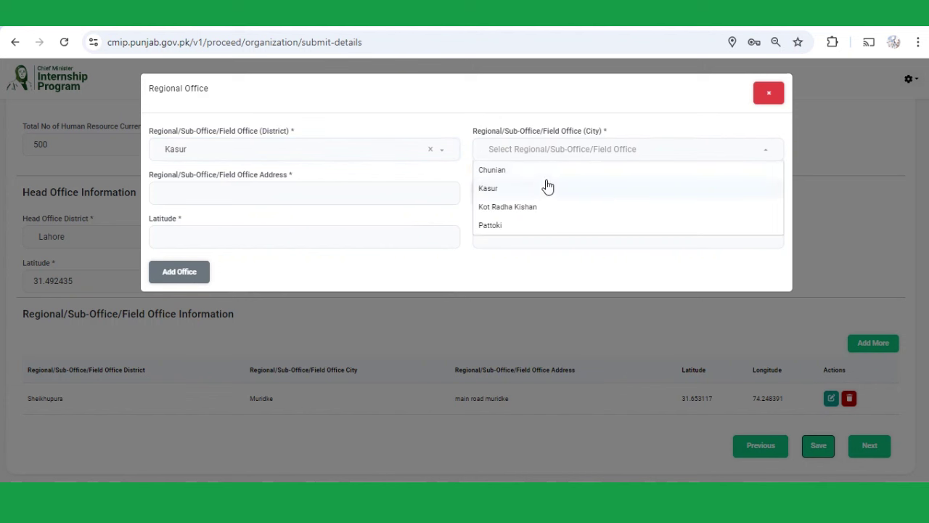
left_click(544, 171)
left_click(301, 197)
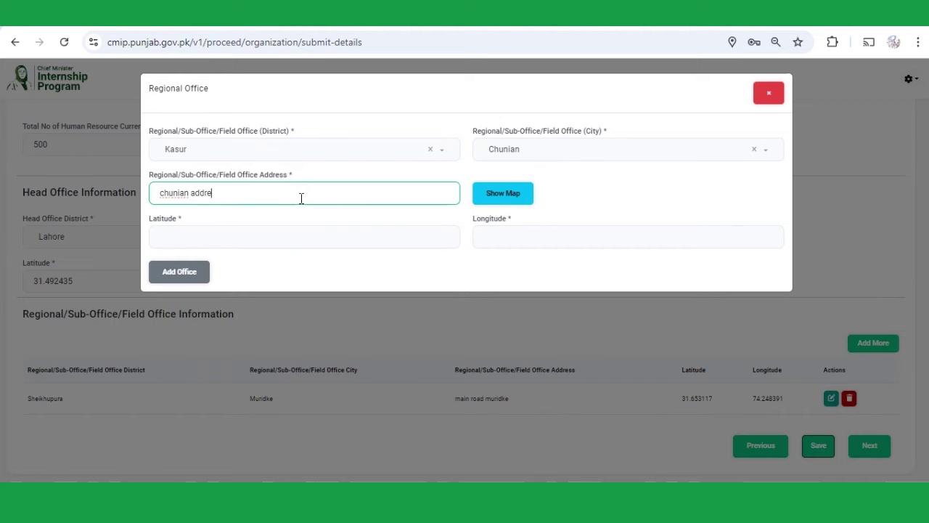
- Save the Chunian office's map location, add it to the table, and save the company information
left_click(517, 202)
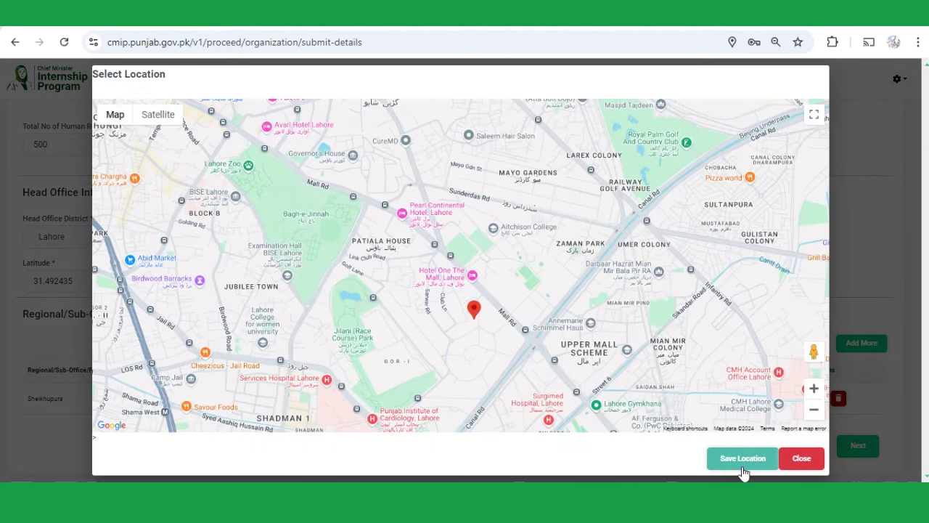
left_click(743, 459)
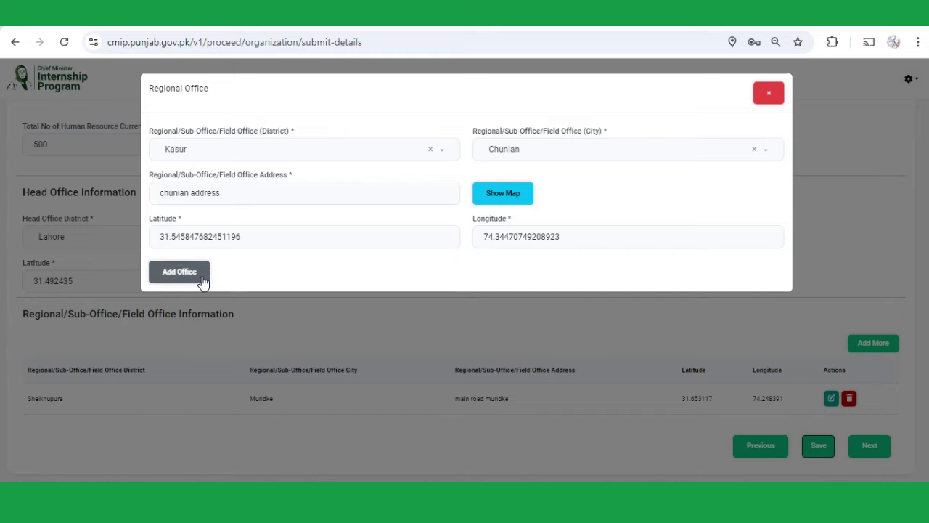
left_click(179, 273)
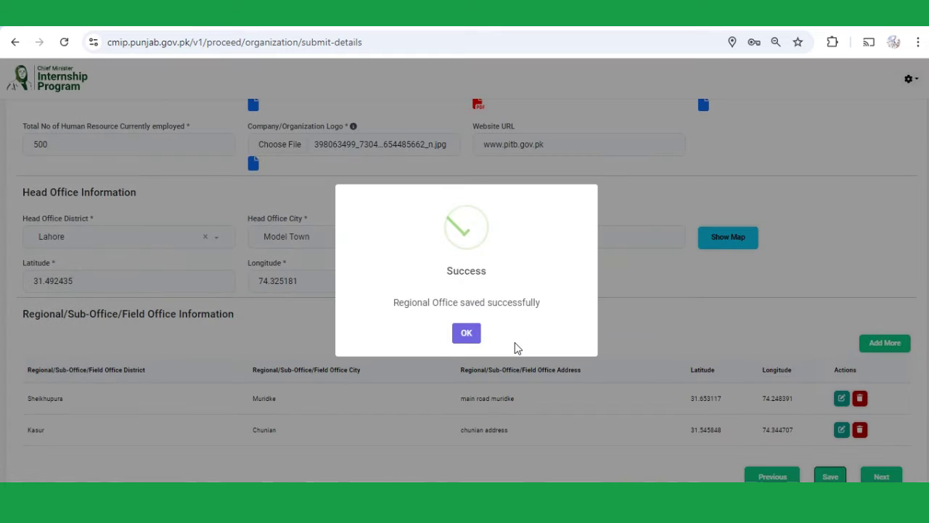
left_click(463, 333)
scroll(659, 341, "down", 1)
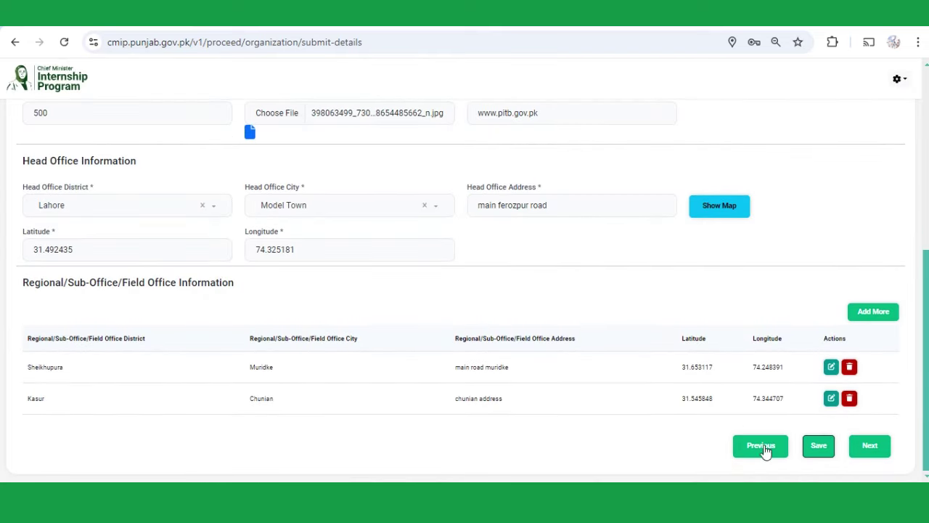
left_click(820, 453)
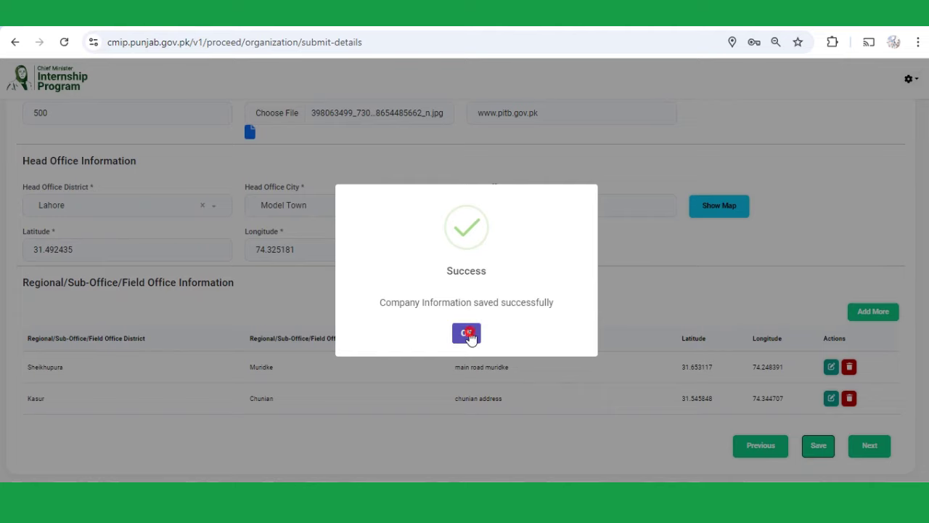
left_click(468, 333)
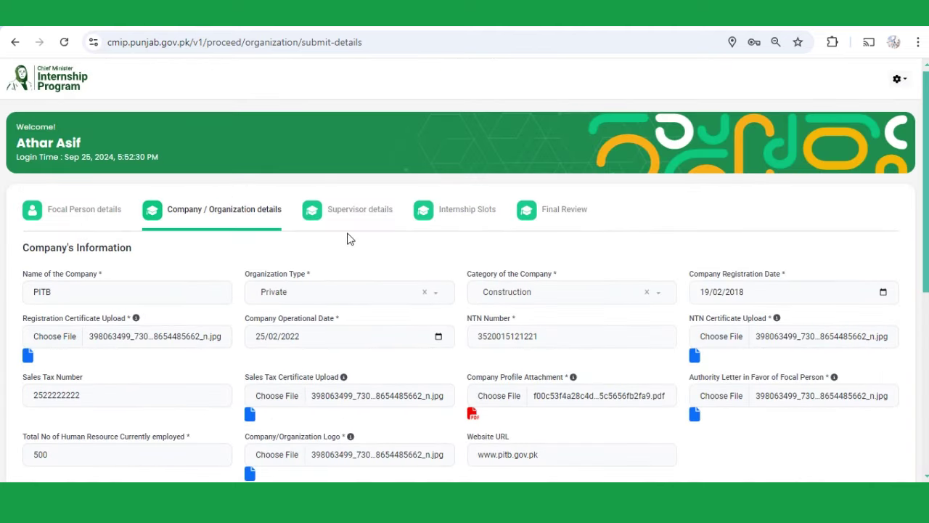
- Start a new supervisor entry on the Supervisor details tab and enter the supervisor's full name
left_click(361, 222)
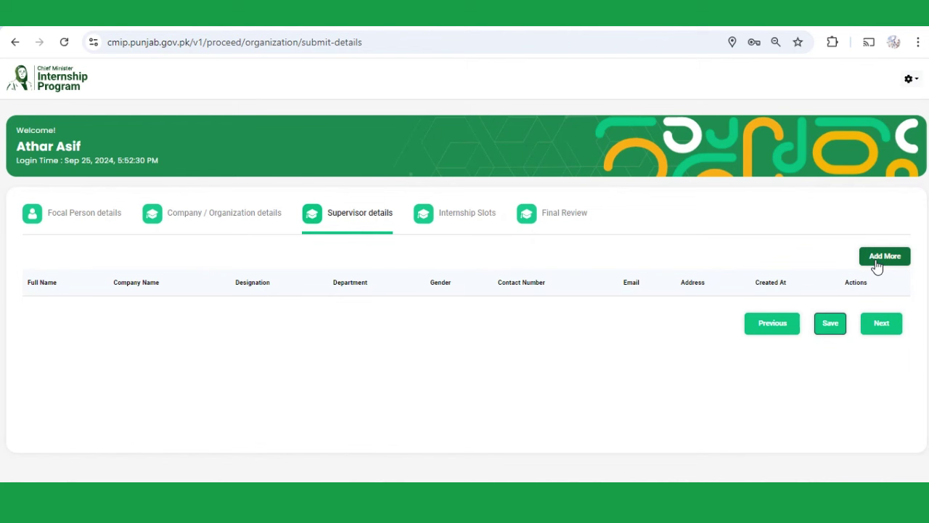
left_click(877, 262)
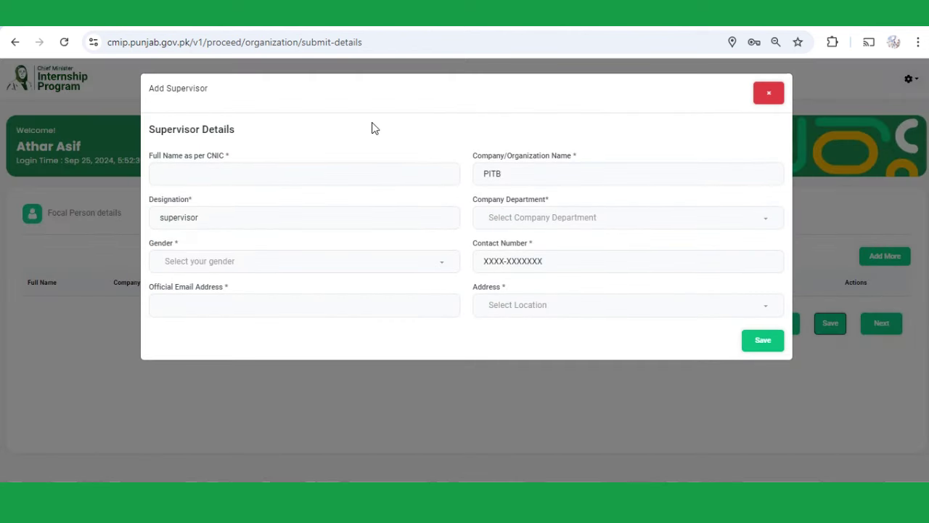
left_click(270, 177)
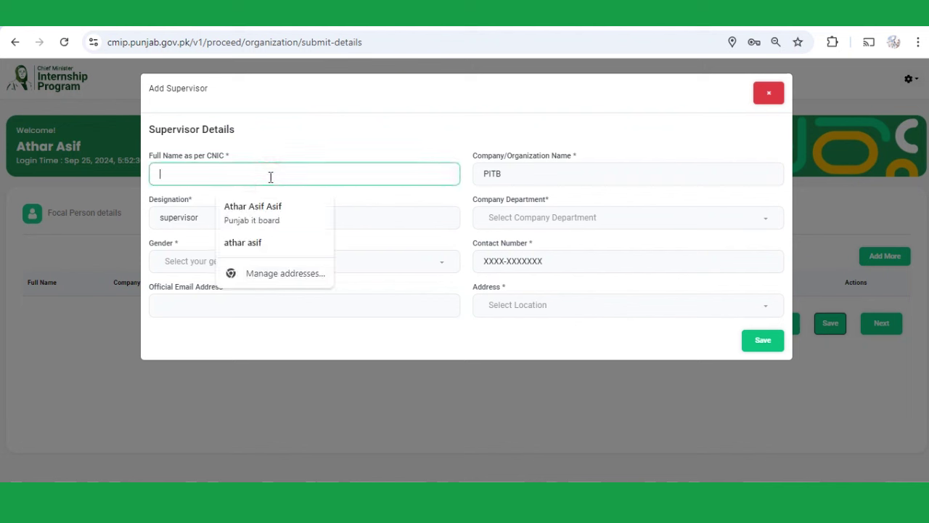
key("Tab")
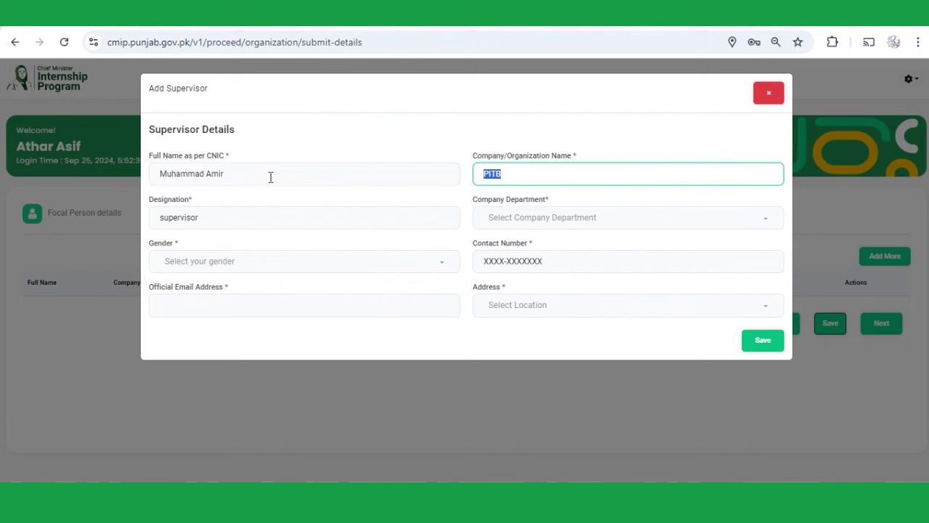
key("Tab")
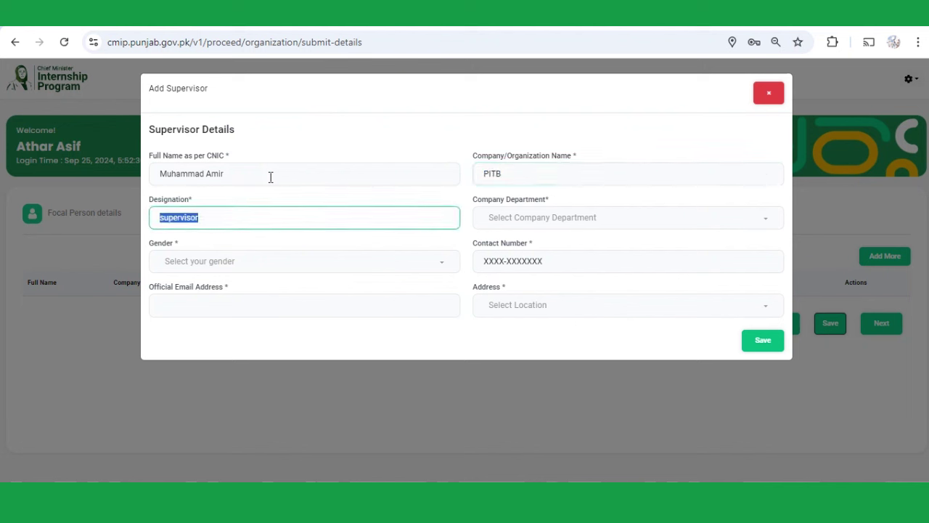
key("Tab")
- Set the department to Engineering and gender to Male, and enter the supervisor's contact number
left_click(537, 216)
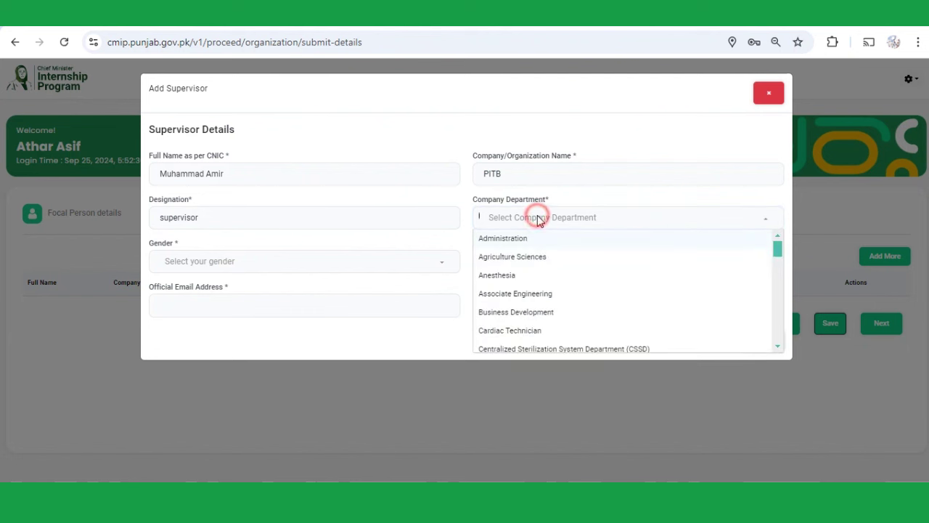
scroll(563, 272, "down", 5)
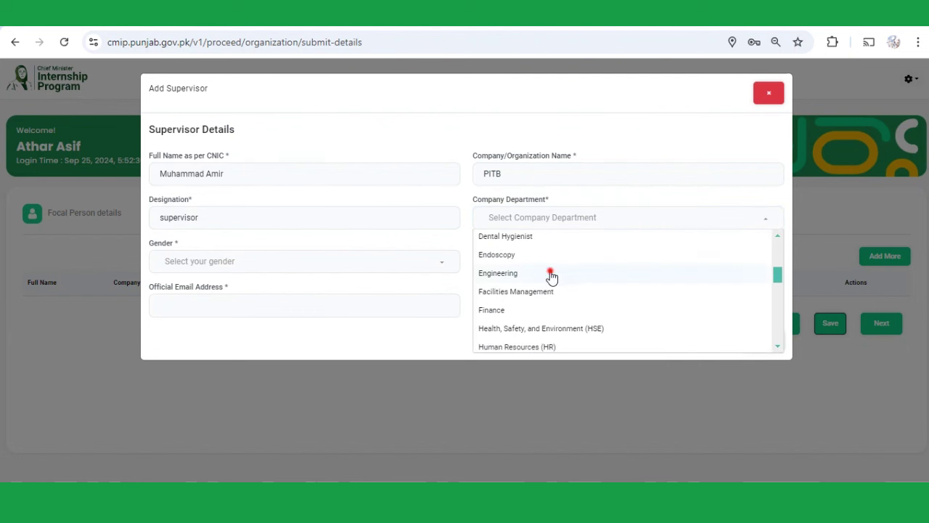
left_click(552, 274)
left_click(364, 267)
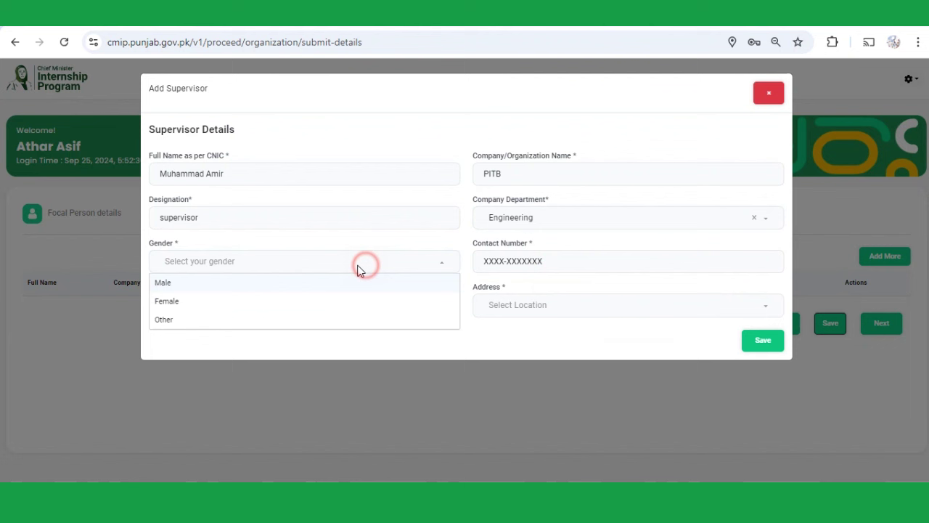
left_click(168, 282)
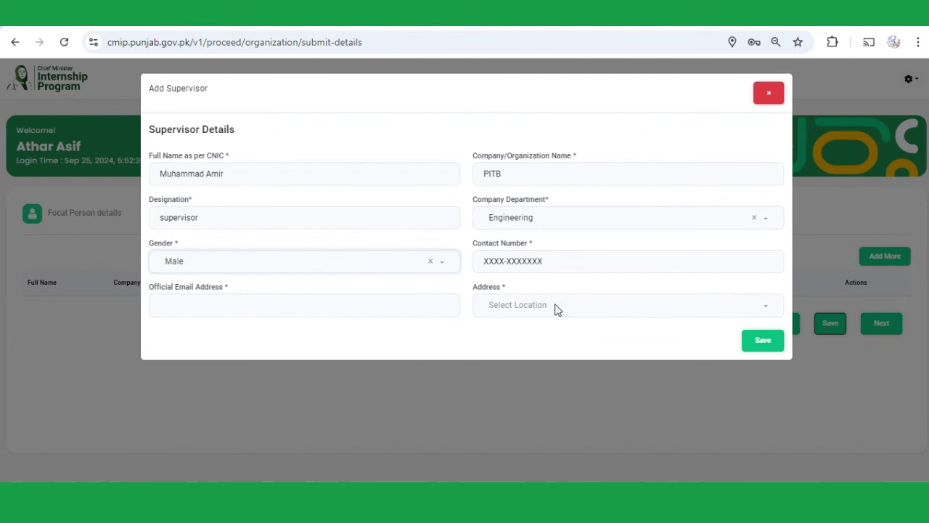
left_click(549, 263)
type("0321-")
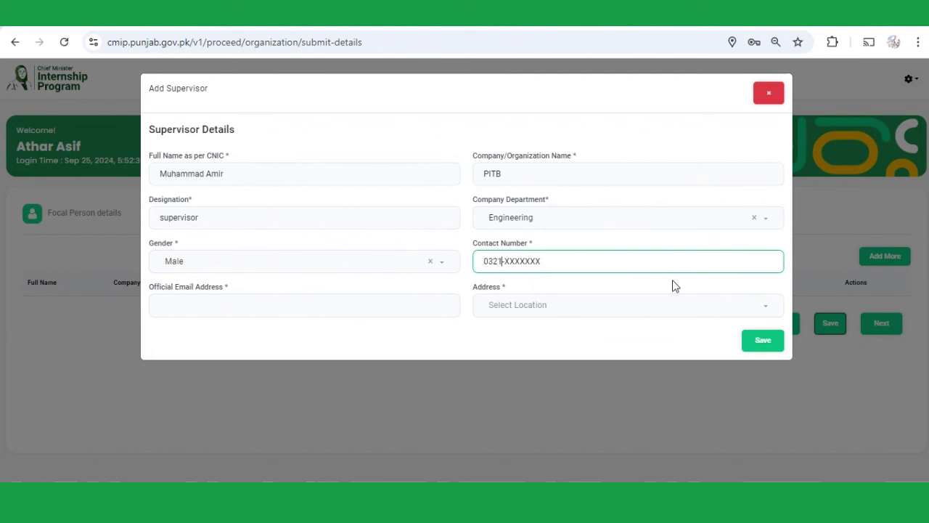
type("1111111")
key("Tab")
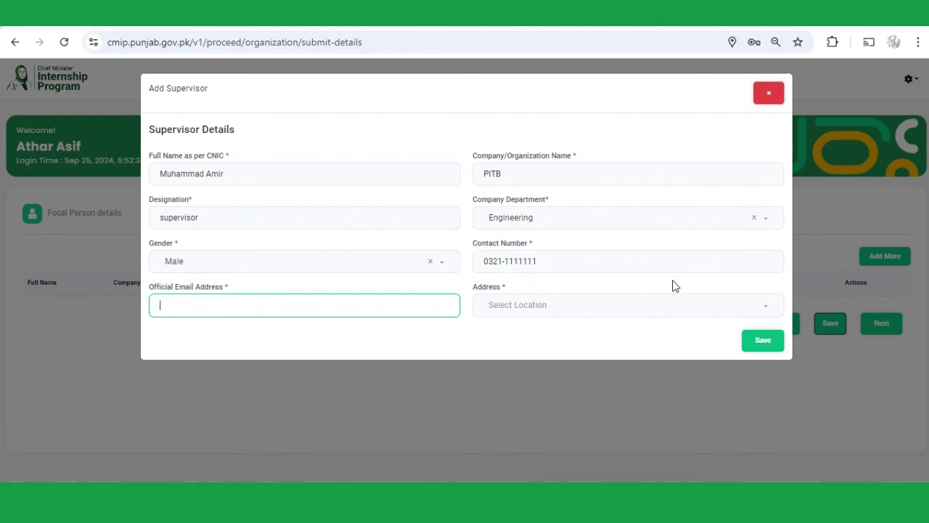
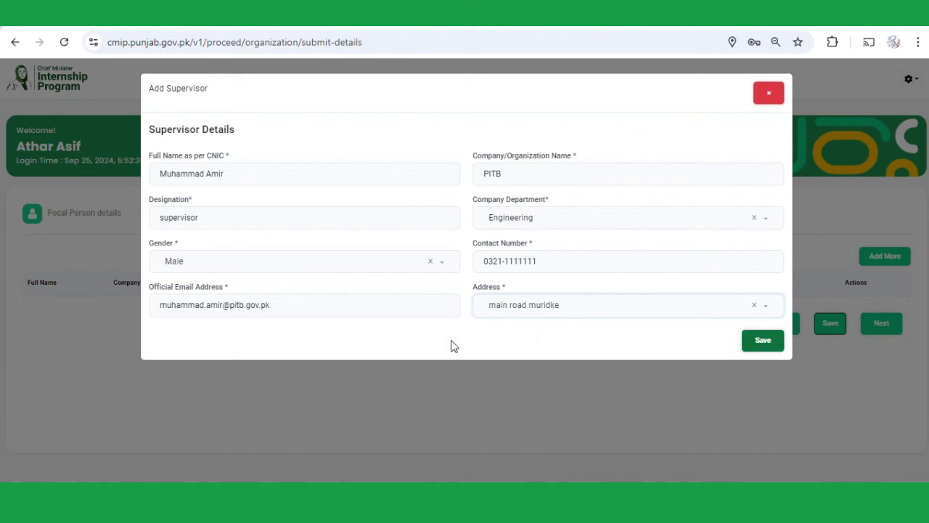
- Save the new Engineering department supervisor's details so they appear in the supervisor list
left_click(764, 339)
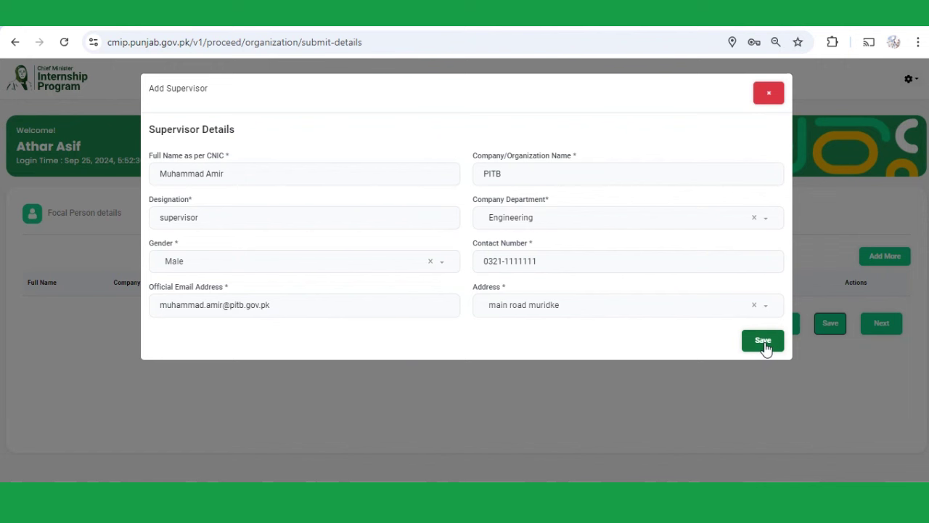
left_click(762, 342)
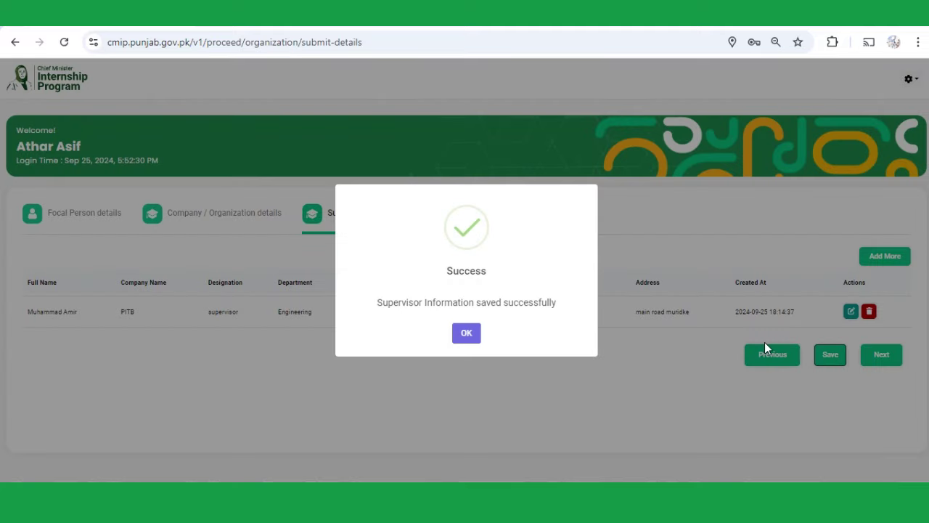
- Acknowledge the saved supervisor, save the supervisor step, and advance to Internship Slots
left_click(468, 334)
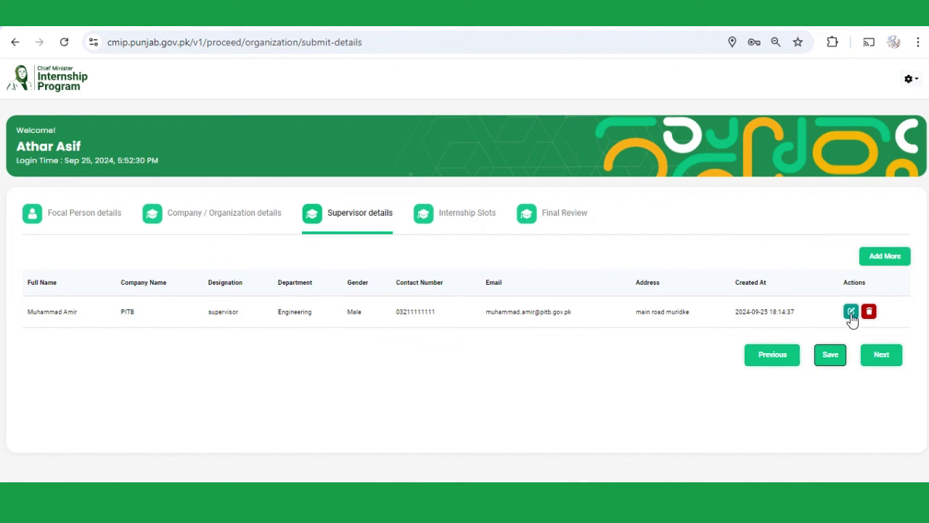
left_click(829, 360)
left_click(873, 367)
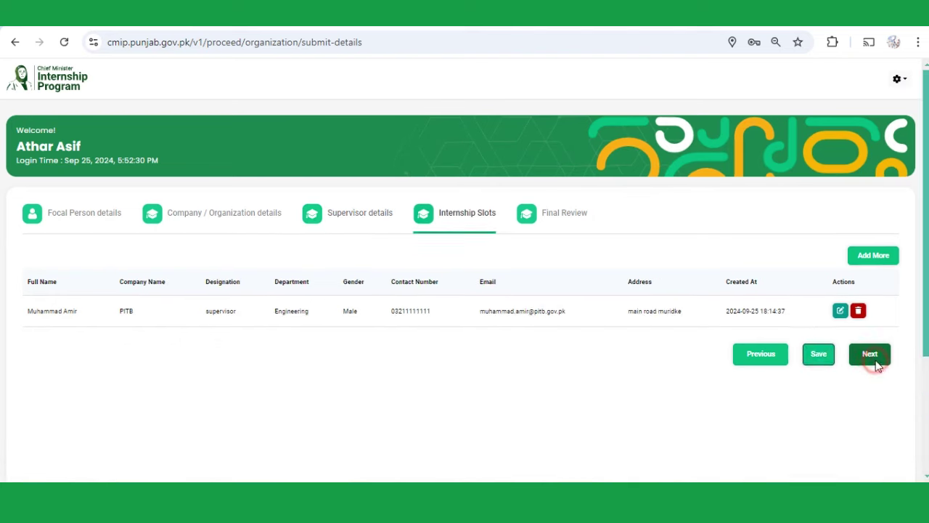
scroll(371, 309, "down", 1)
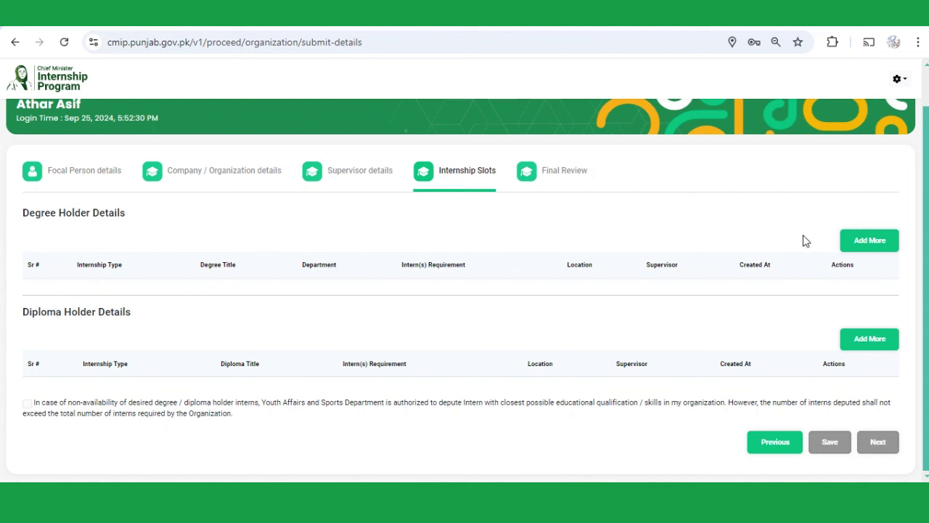
- Begin a degree holder slot requiring 16 years education, Commerce degree, Human Resources (HR) department
left_click(864, 247)
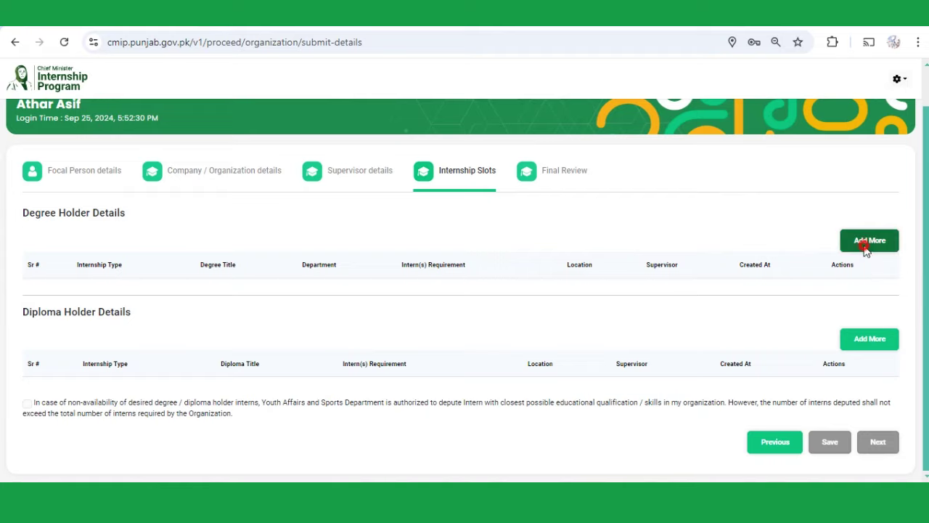
left_click(251, 181)
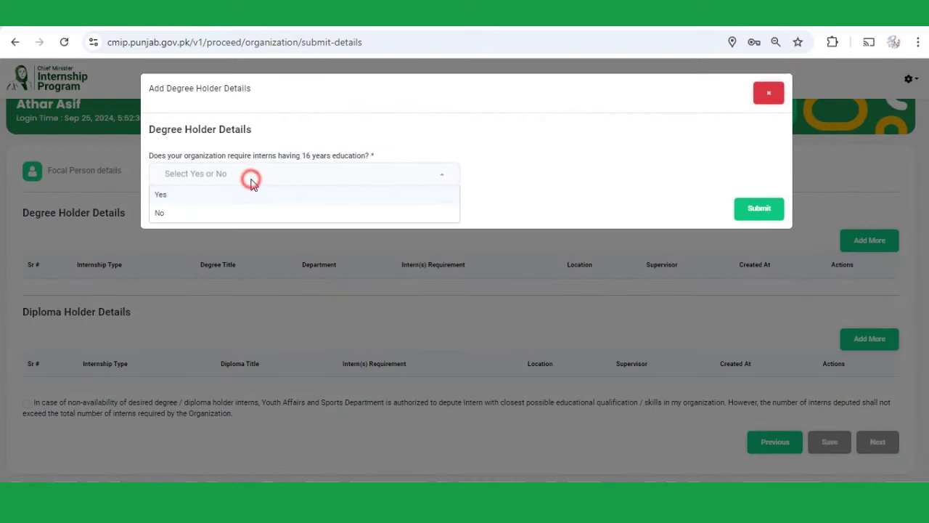
left_click(207, 194)
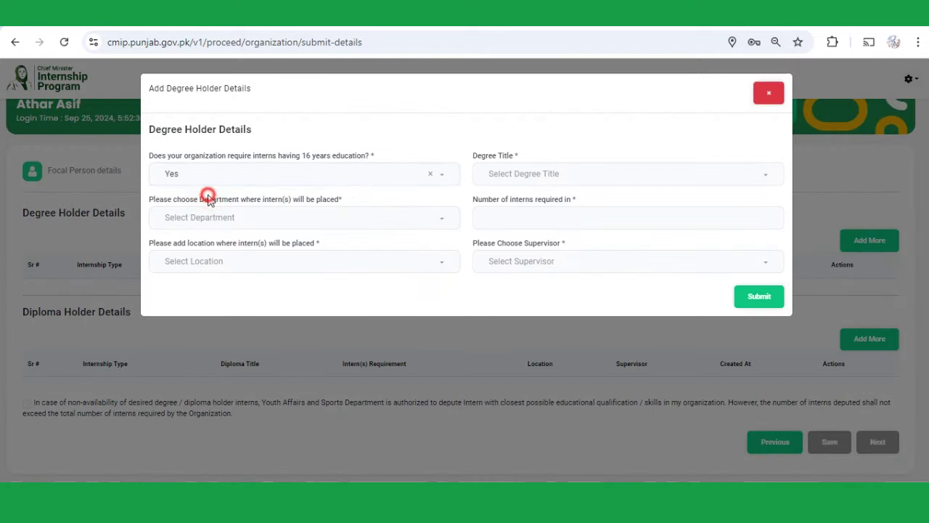
left_click(514, 178)
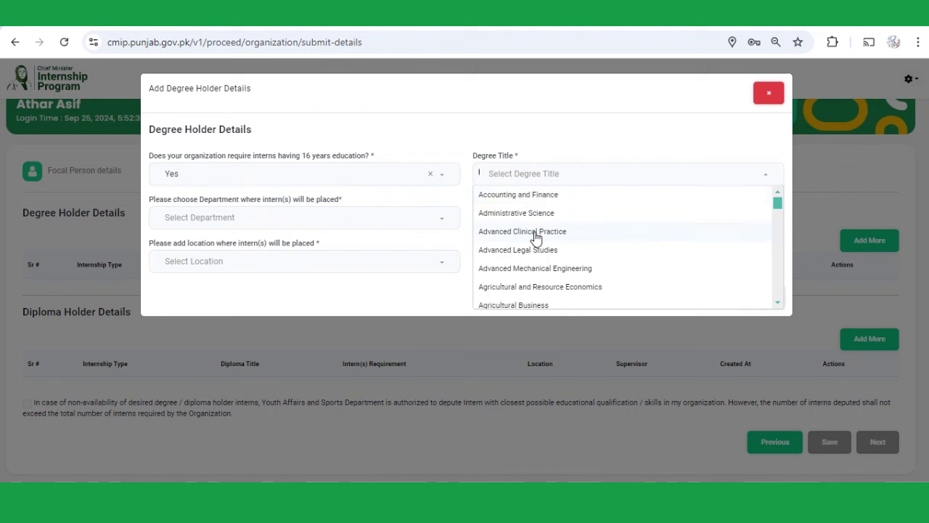
scroll(542, 265, "down", 2)
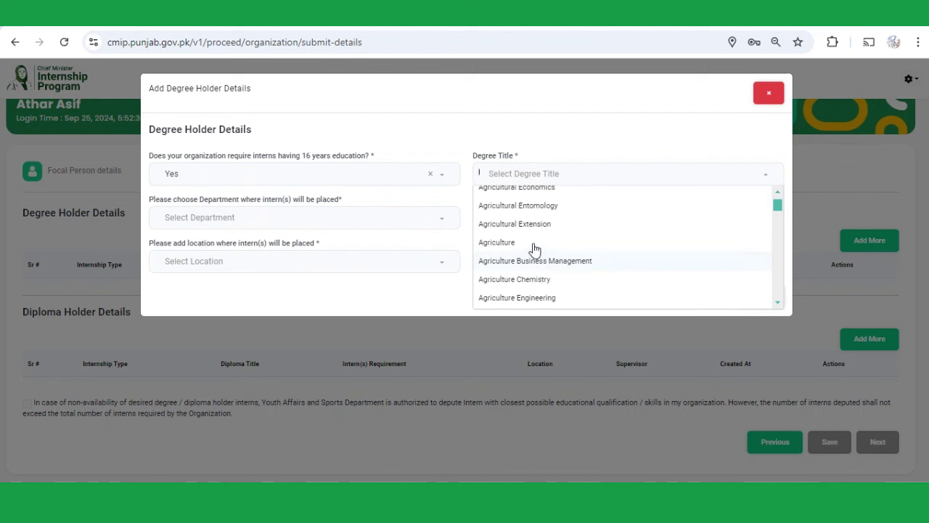
scroll(534, 249, "down", 6)
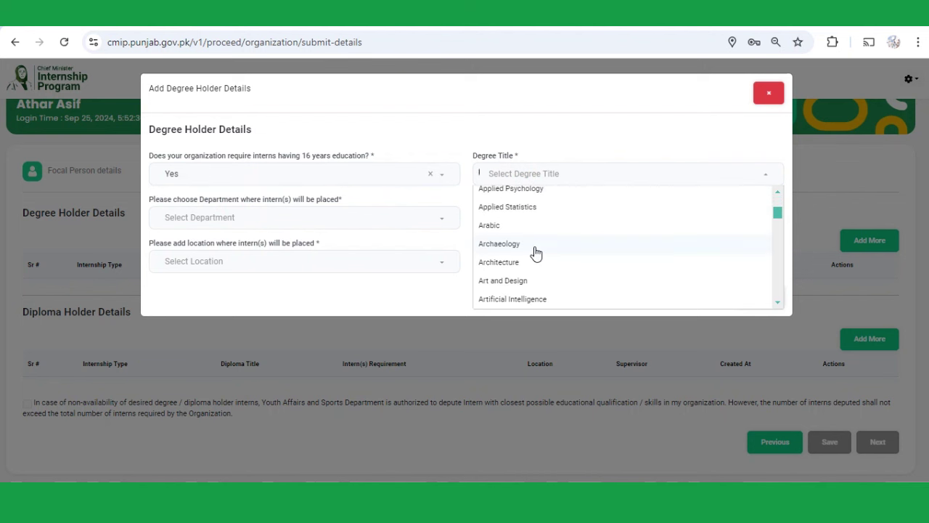
scroll(536, 254, "down", 10)
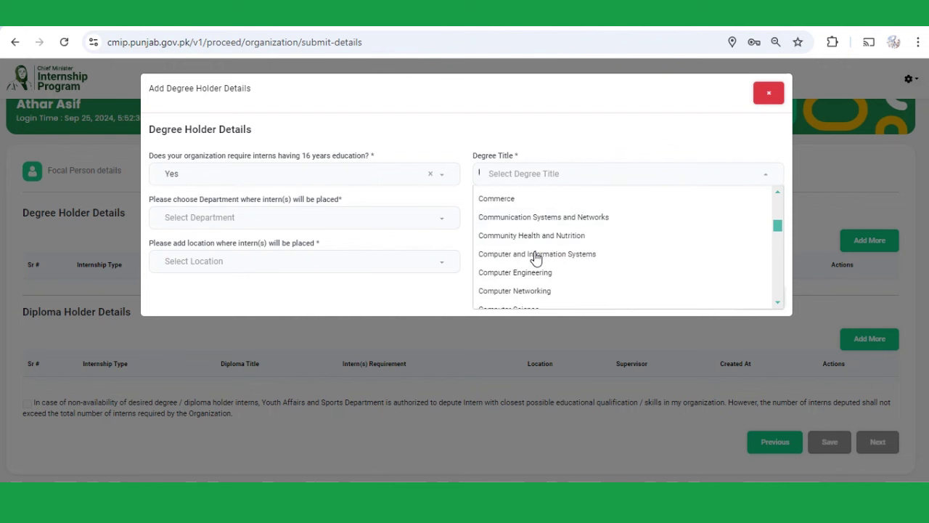
left_click(529, 199)
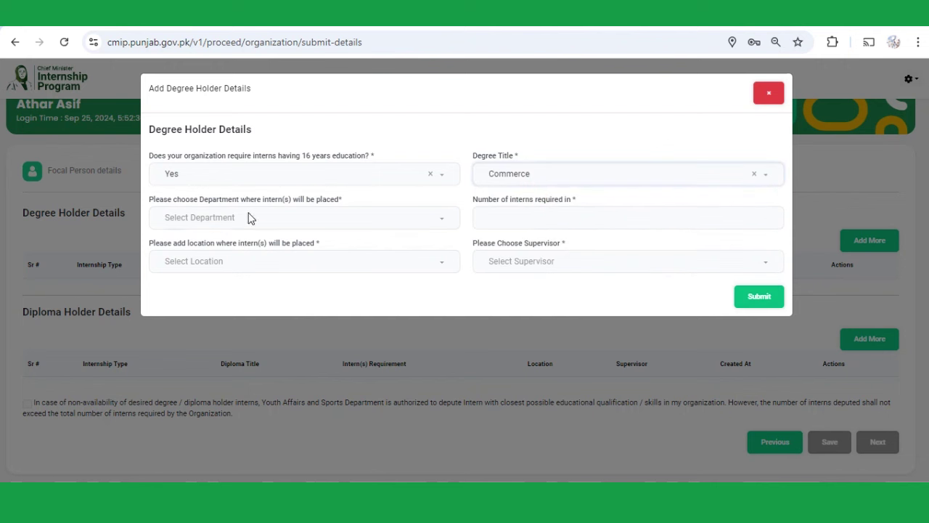
left_click(265, 218)
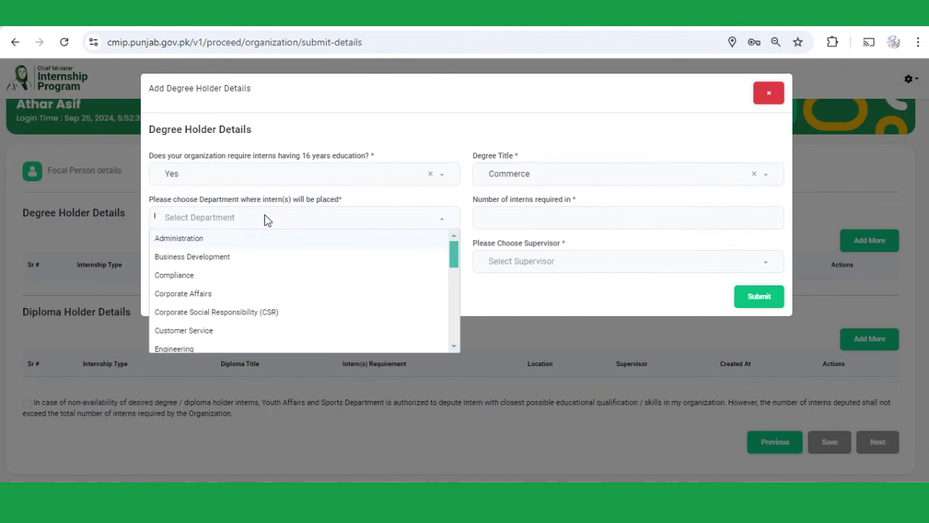
scroll(223, 297, "down", 2)
left_click(218, 287)
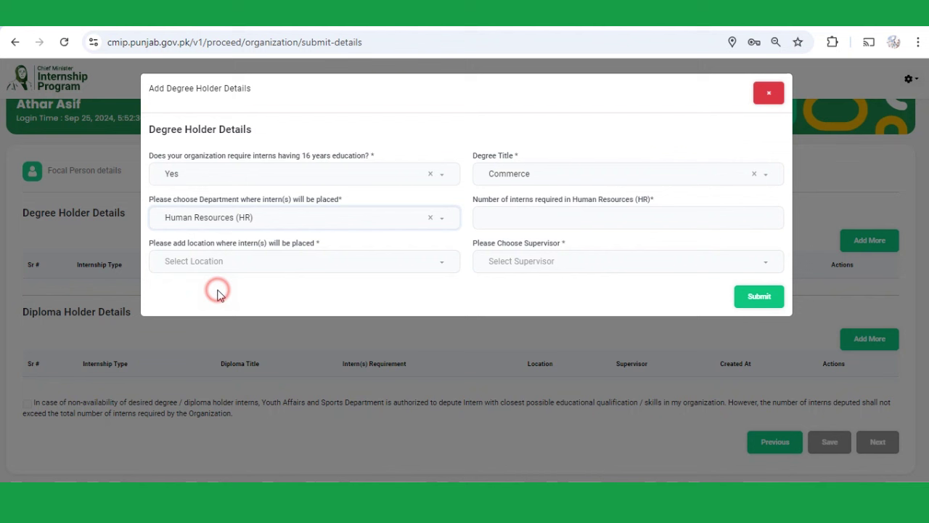
- Request 10 interns at main road muridke under the new supervisor and submit the slot
left_click(508, 226)
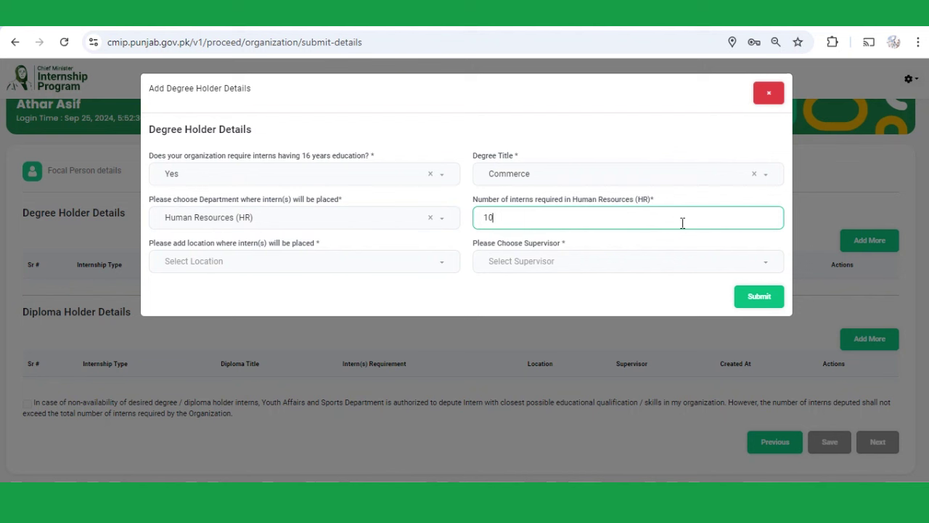
left_click(296, 261)
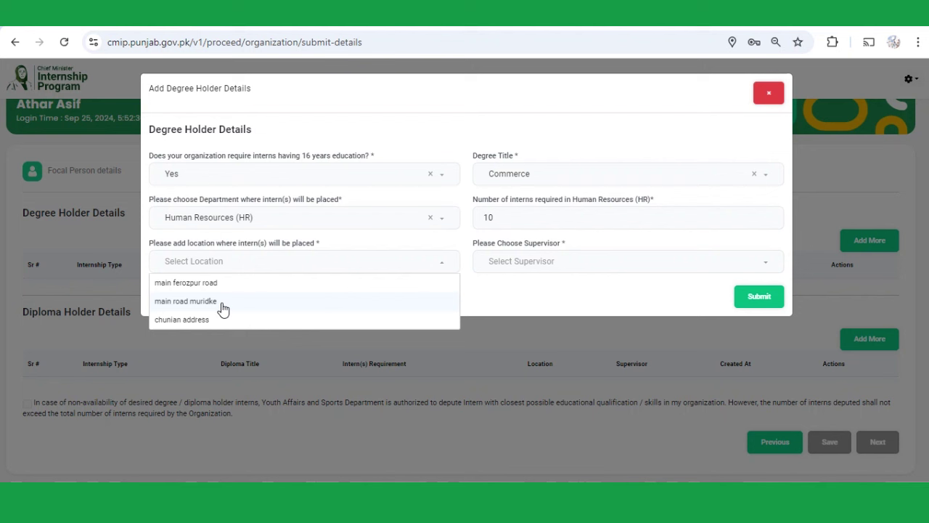
left_click(222, 302)
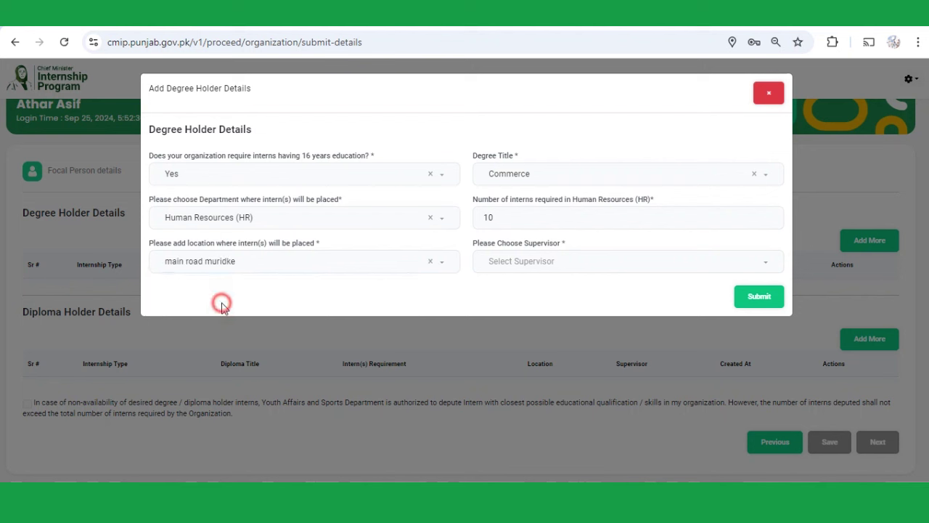
left_click(532, 267)
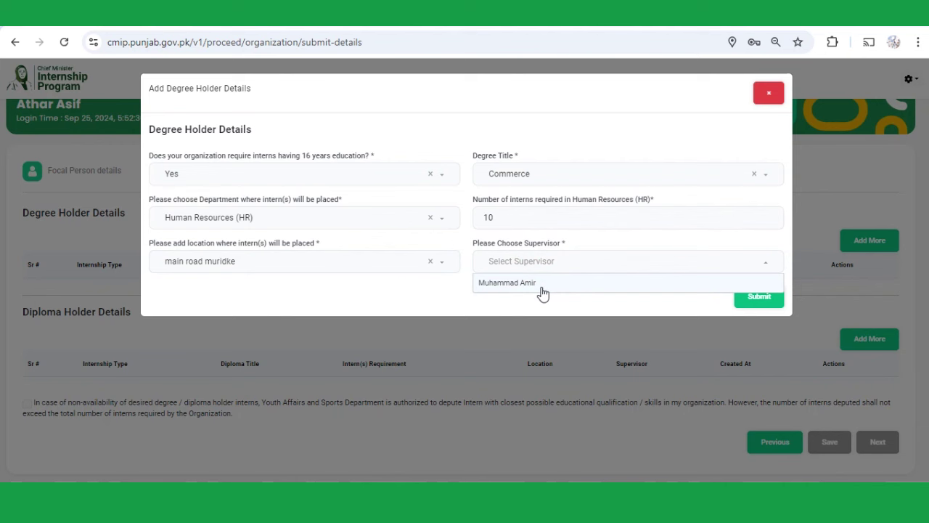
left_click(541, 284)
left_click(760, 301)
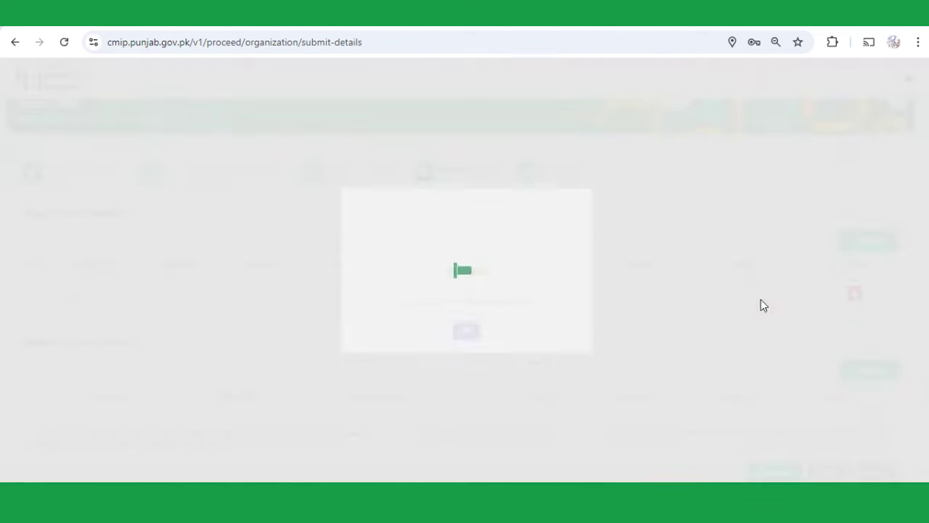
left_click(464, 328)
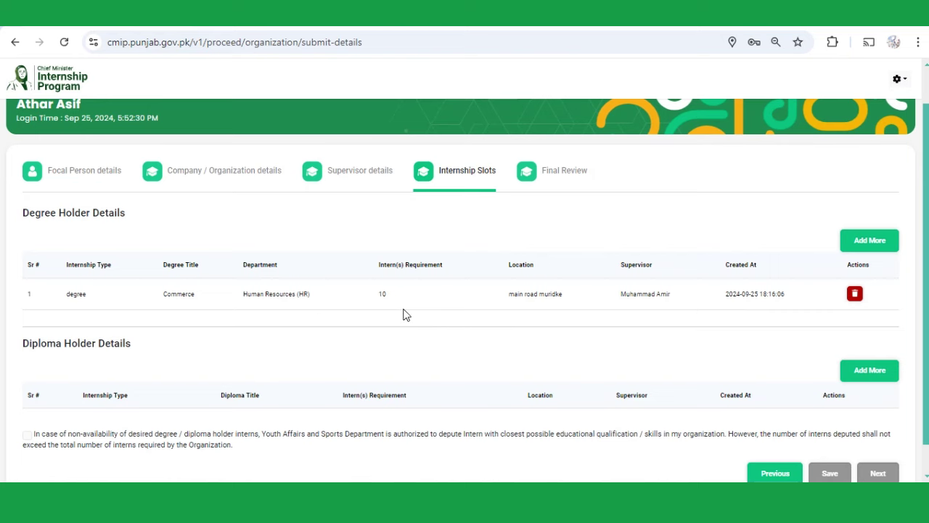
- Begin a diploma holder slot requiring technical diploma interns in Operation Theater Technician
scroll(404, 315, "down", 1)
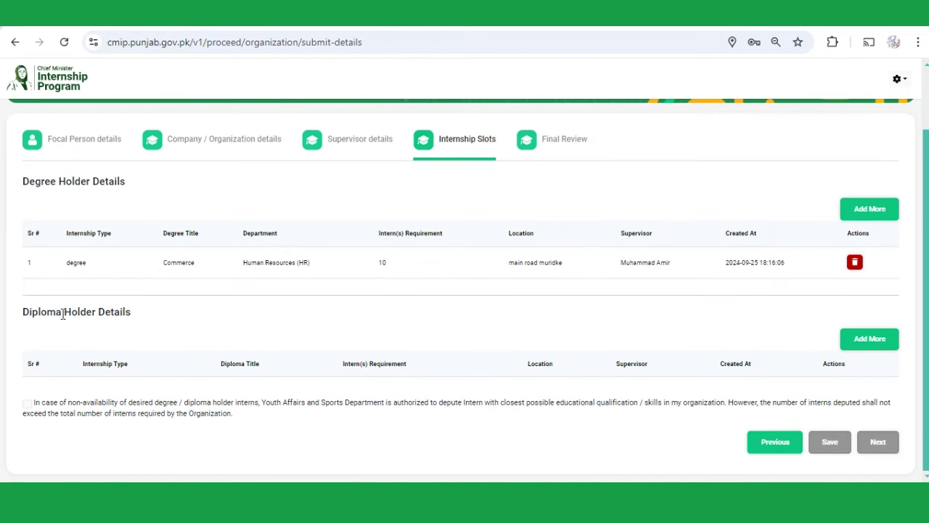
left_click(871, 341)
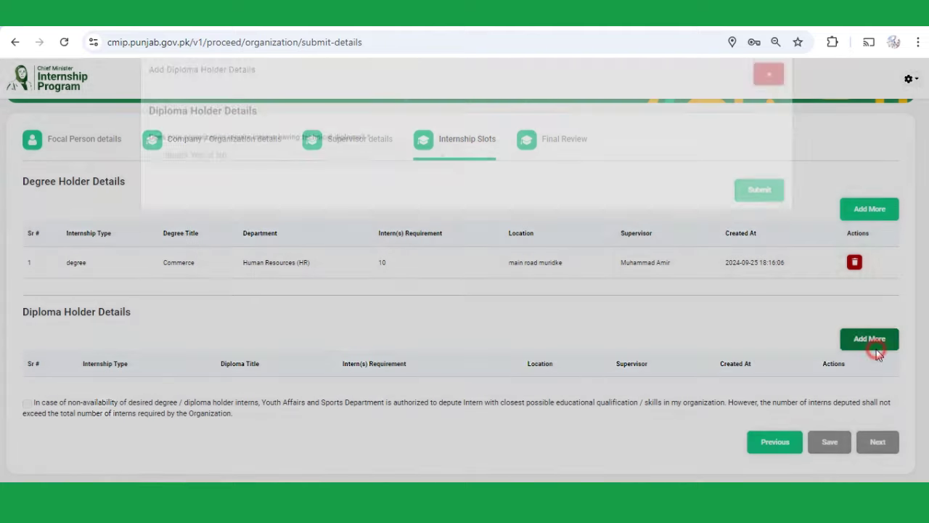
left_click(278, 183)
left_click(218, 196)
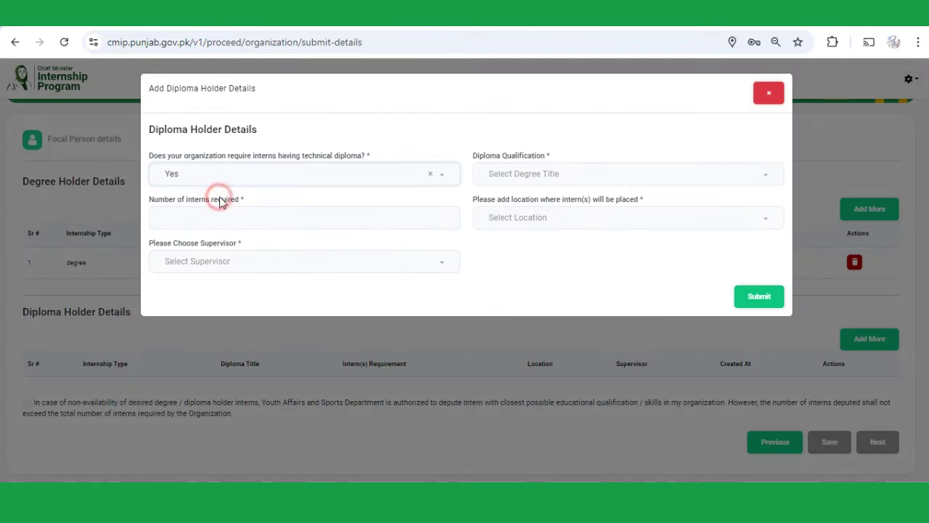
left_click(578, 181)
scroll(563, 242, "down", 6)
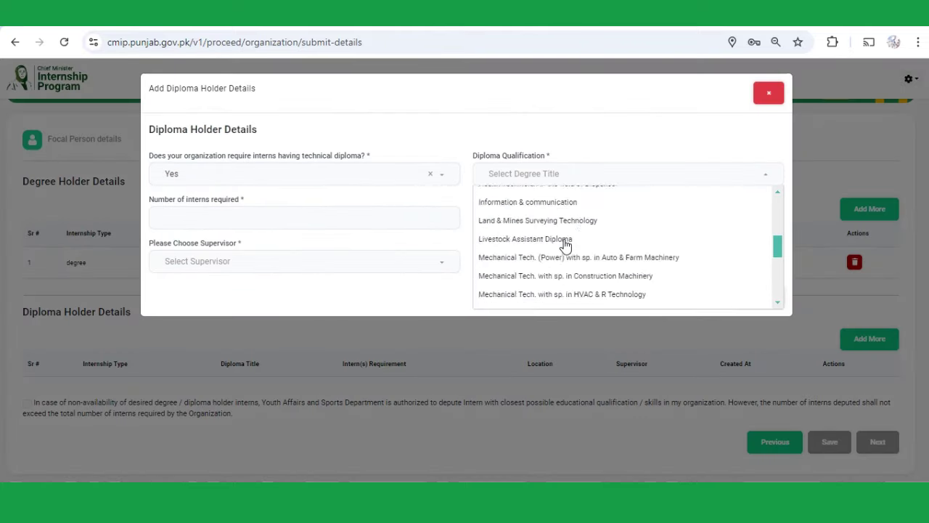
left_click(563, 240)
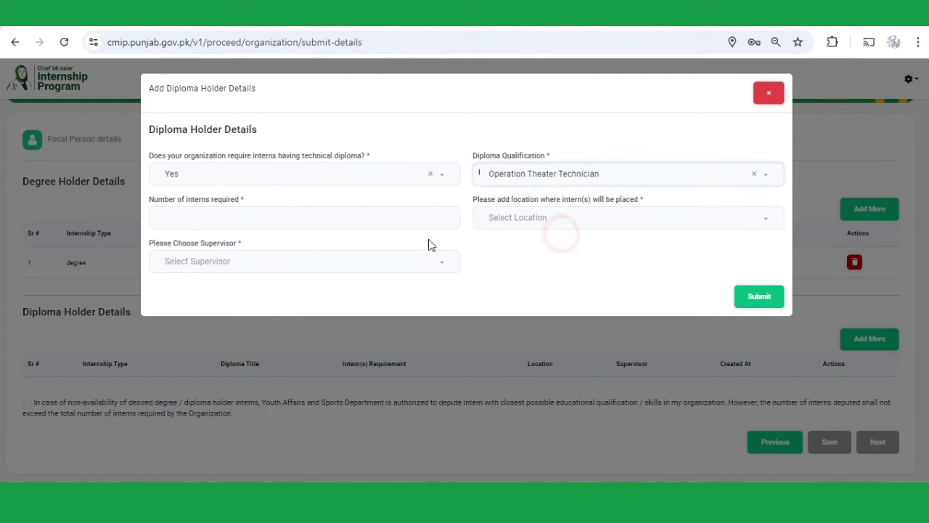
- Request 05 interns at main road muridke with the organization's supervisor and submit the slot
left_click(278, 222)
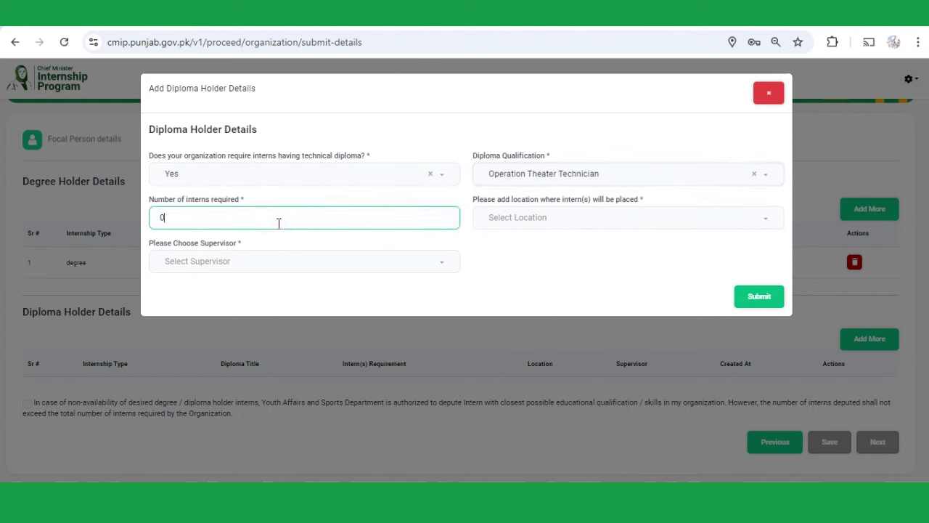
left_click(599, 217)
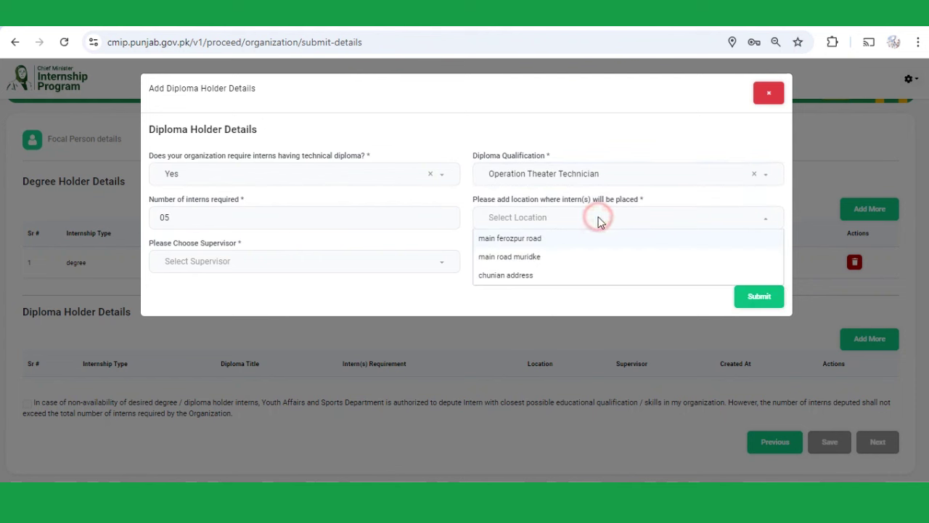
left_click(544, 260)
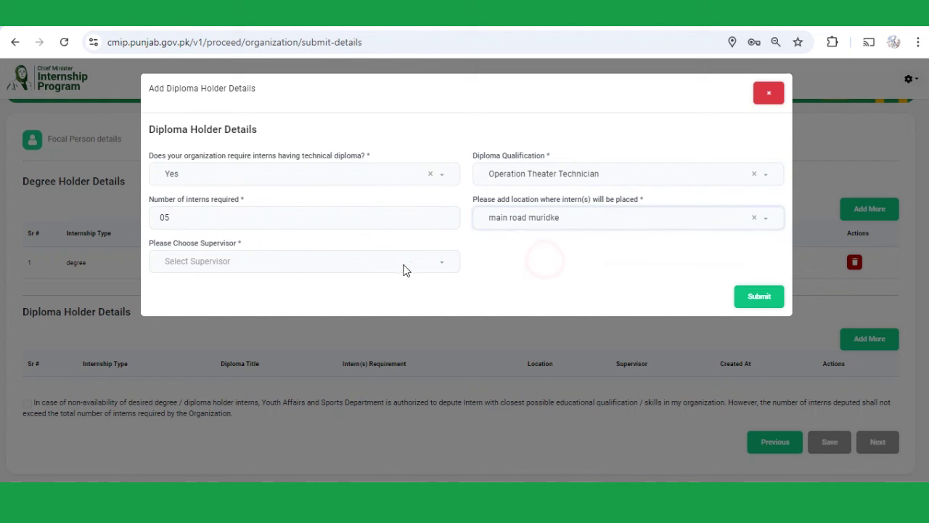
left_click(301, 265)
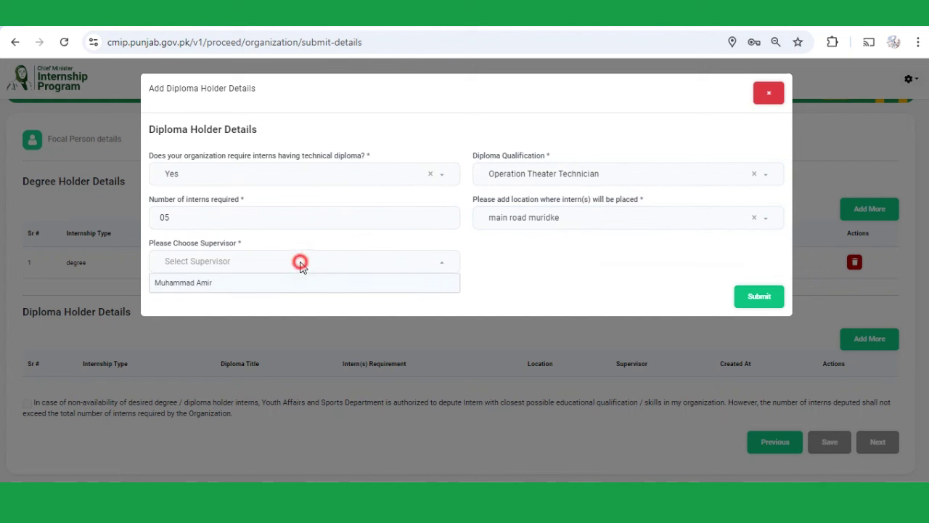
left_click(204, 288)
left_click(752, 312)
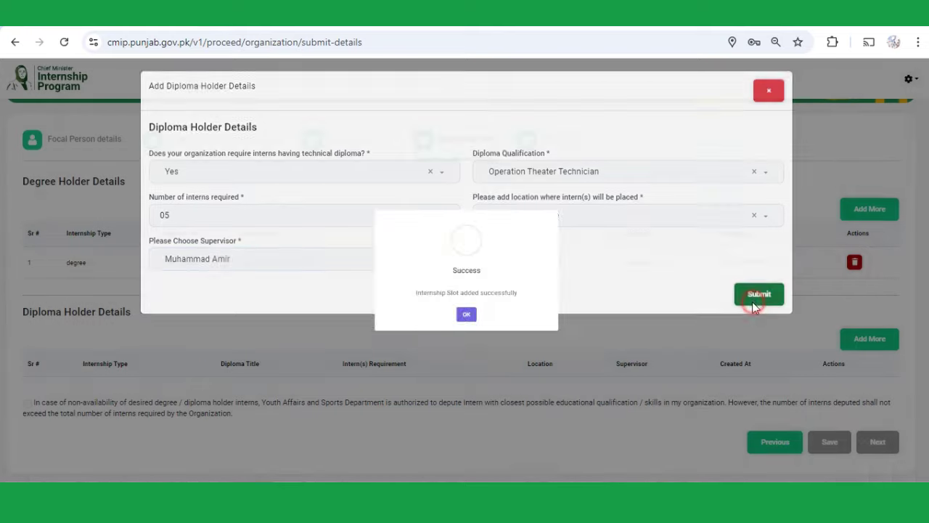
left_click(466, 334)
scroll(699, 347, "down", 1)
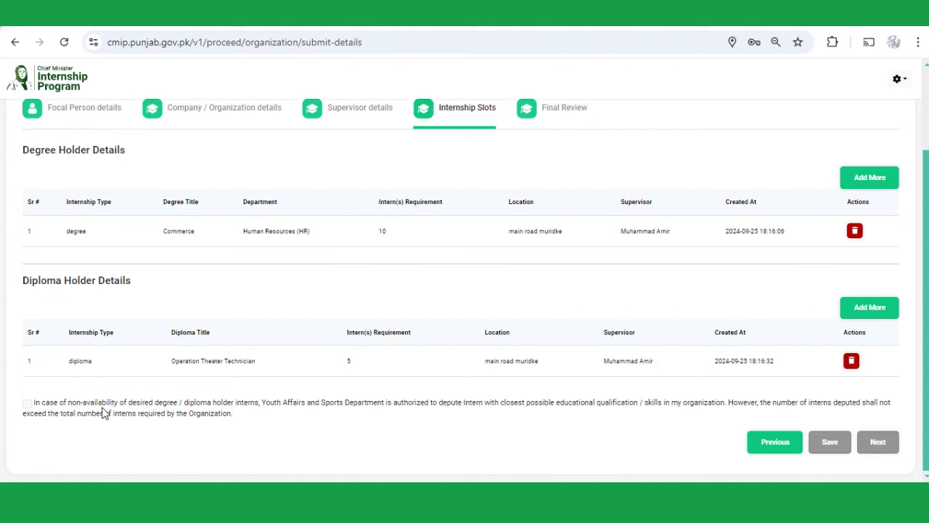
- Tick the substitute-intern disclaimer, save the degree and diploma slots, and proceed to Final Review
left_click(27, 404)
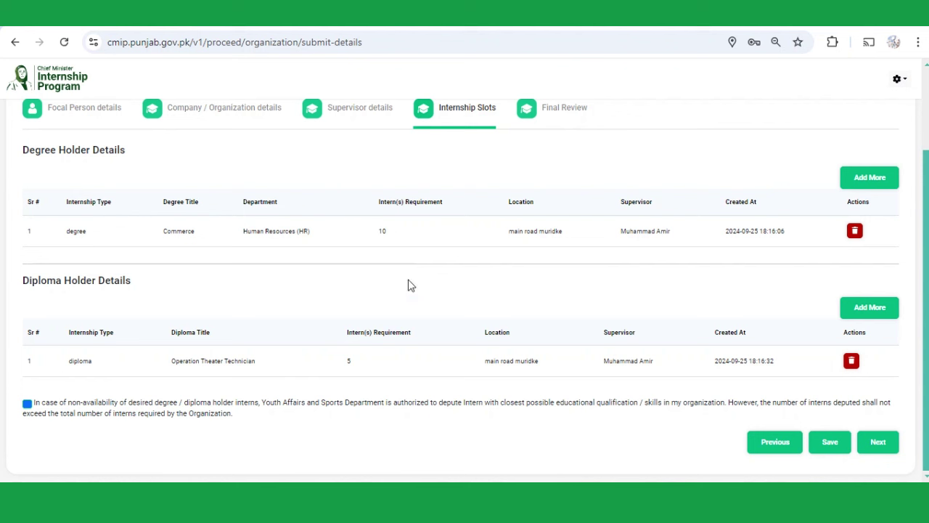
left_click(830, 443)
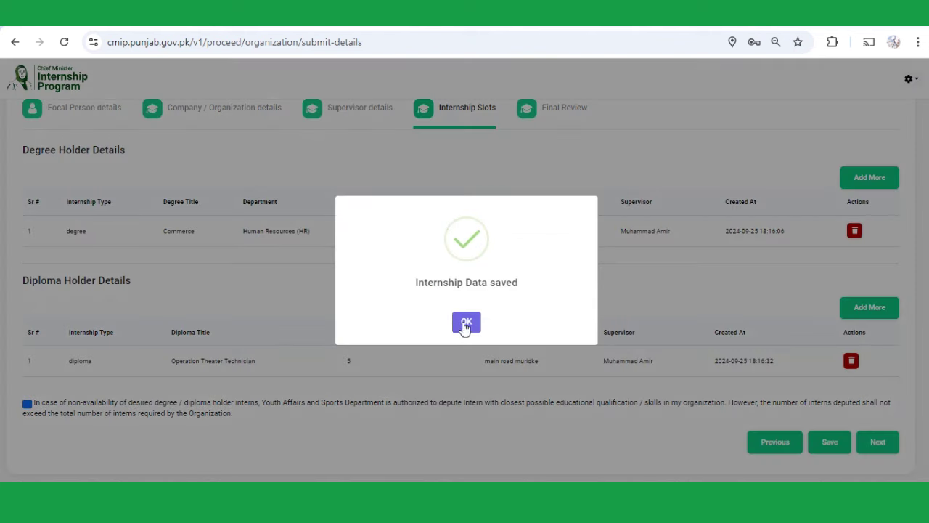
left_click(466, 325)
left_click(884, 447)
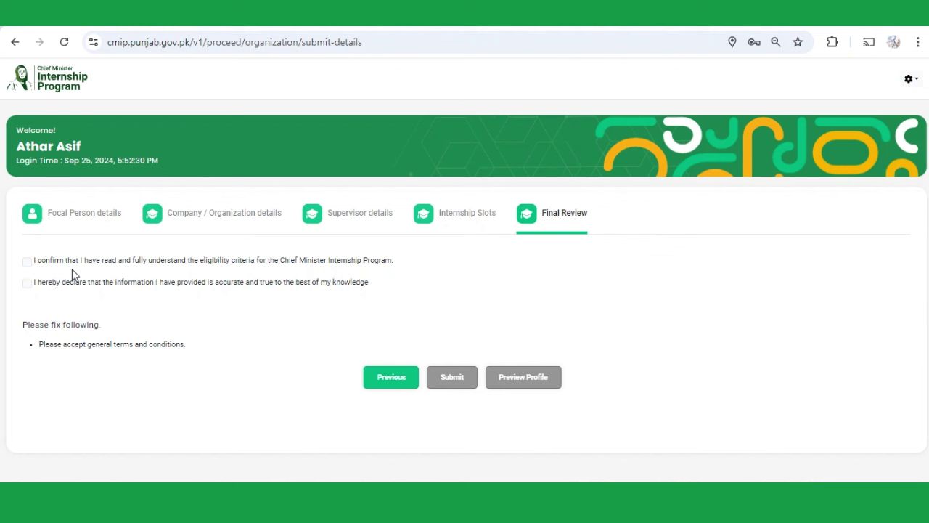
- Accept the eligibility-criteria and information-accuracy declarations, then submit the application
left_click(27, 266)
left_click(28, 284)
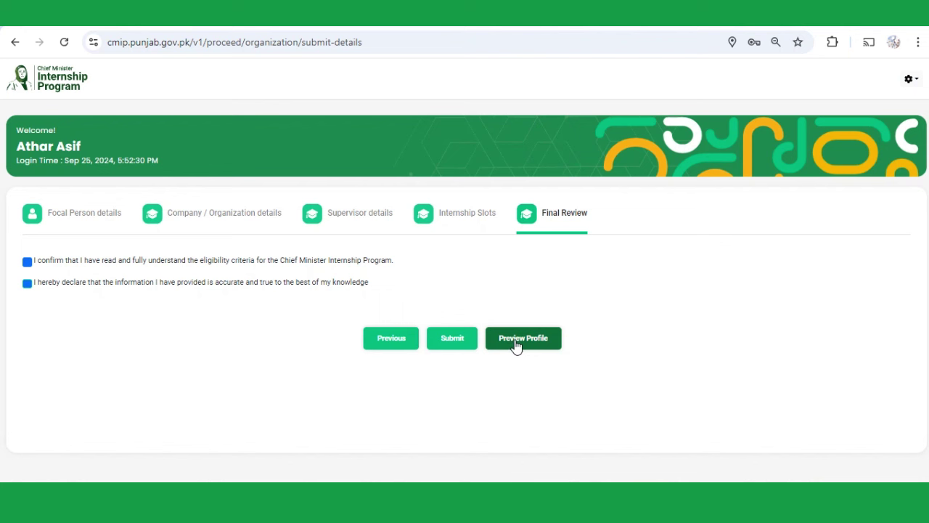
left_click(452, 339)
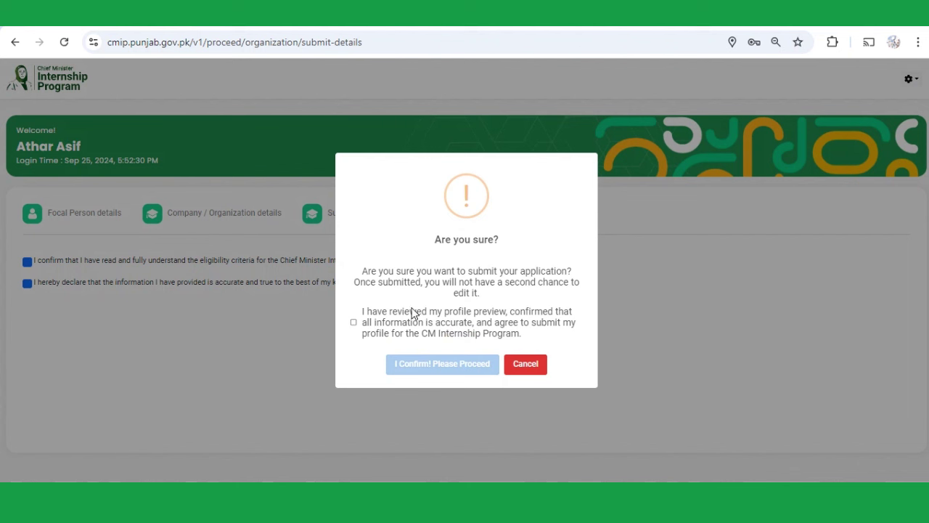
- Agree to the profile review statement and confirm submission with the account password
left_click(354, 322)
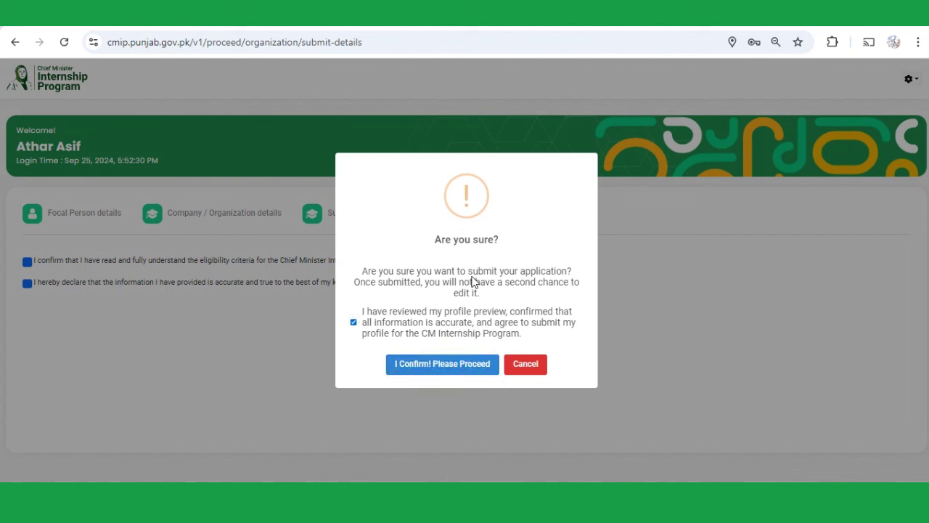
left_click(451, 370)
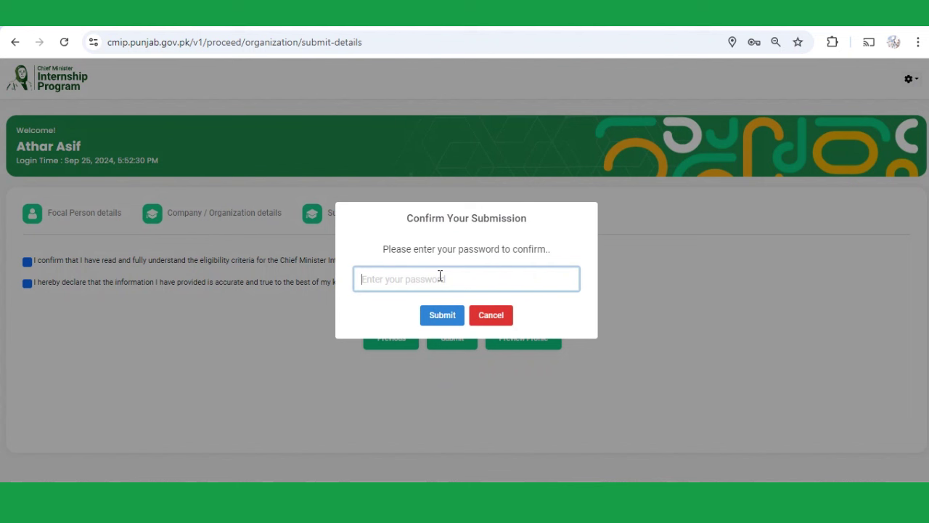
type("••••••••••")
left_click(443, 320)
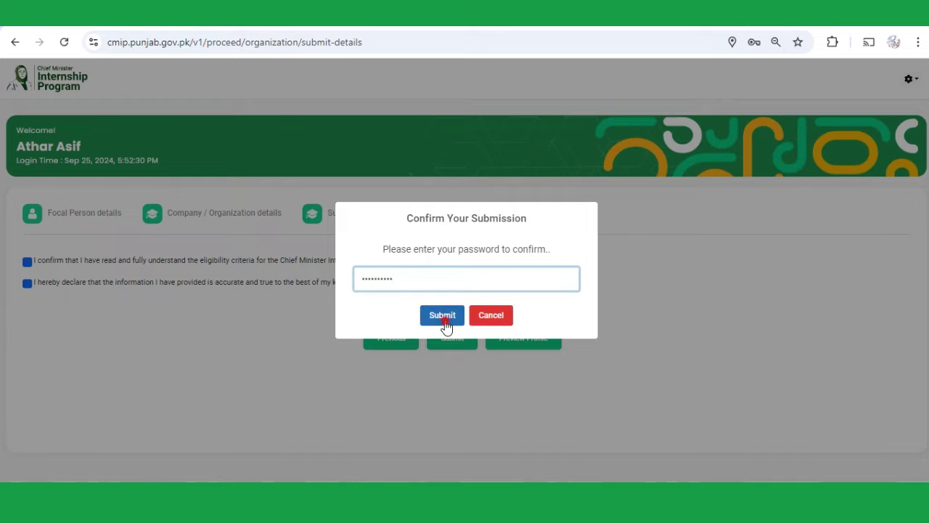
- After the failed-profile alert, resubmit with the review agreement and the account password
left_click(465, 320)
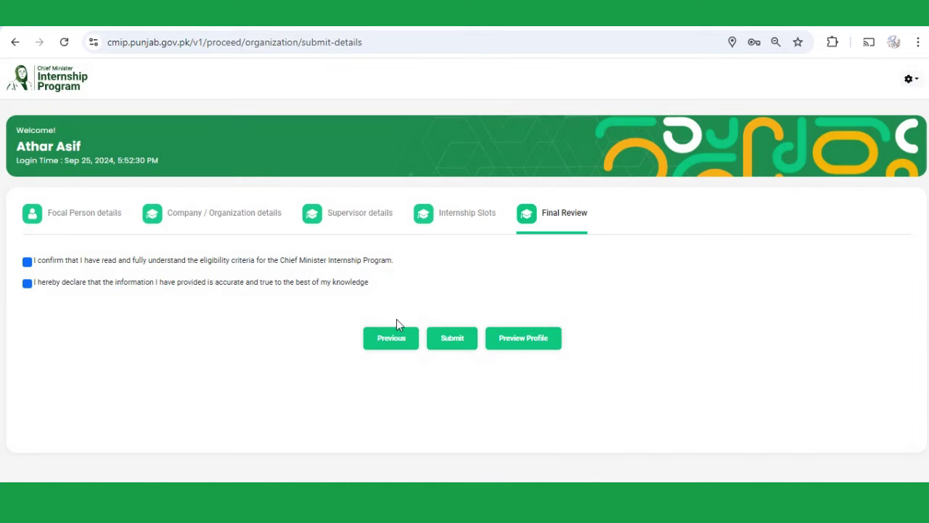
left_click(452, 347)
left_click(354, 322)
left_click(439, 363)
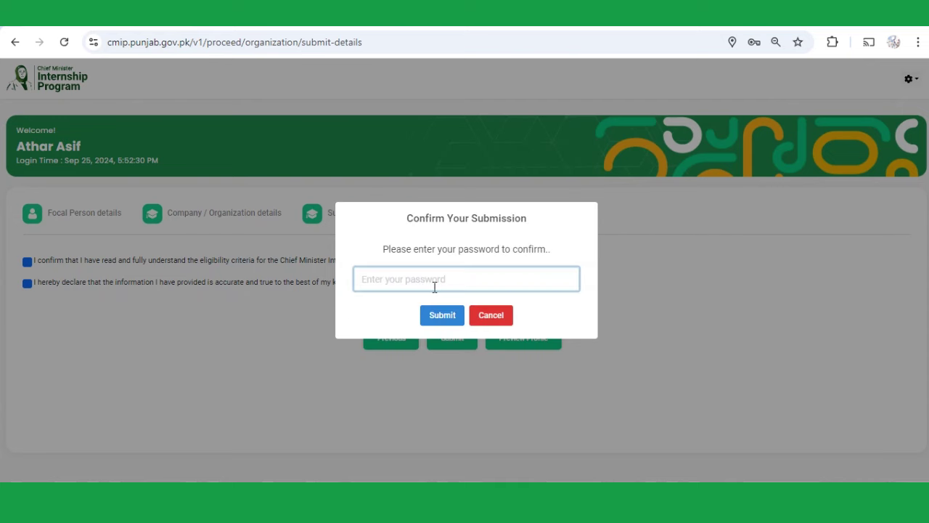
type("*********")
left_click(436, 312)
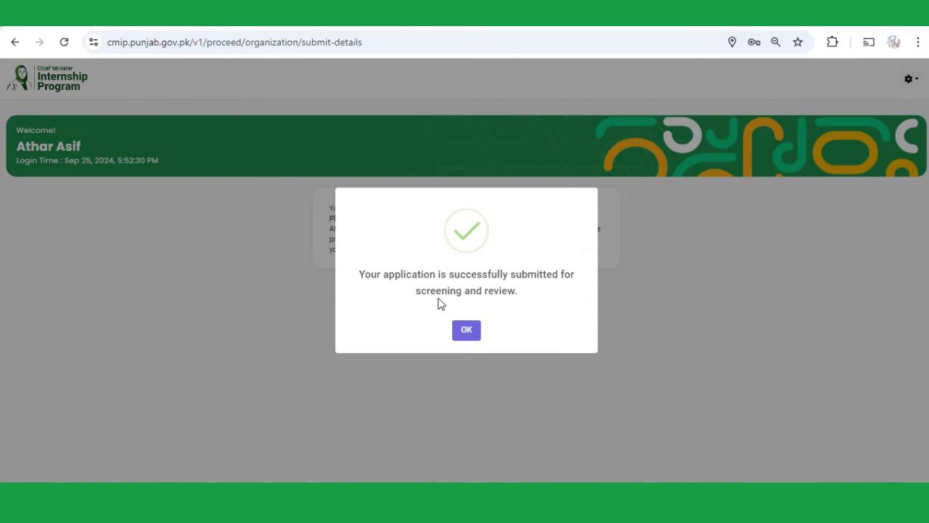
- Close the application-submitted notice to reveal the profile-registered review message
left_click(473, 339)
left_click(472, 338)
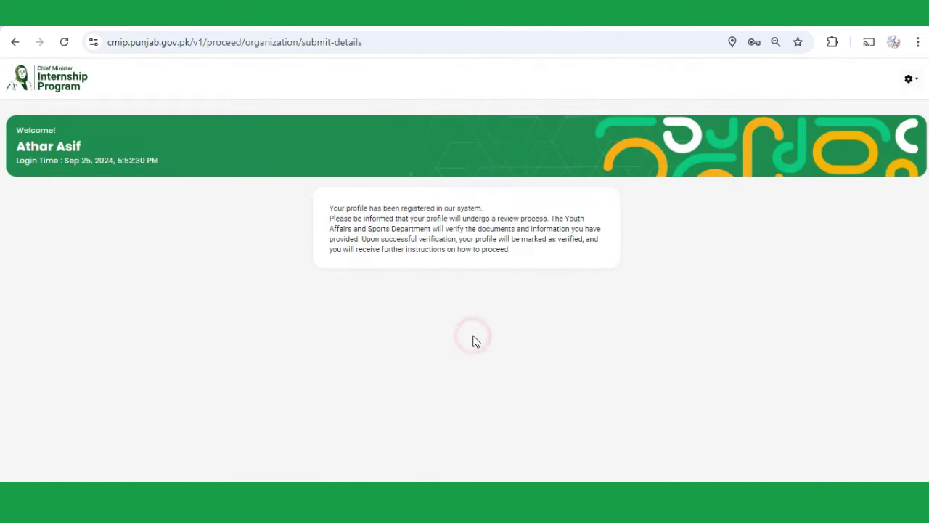